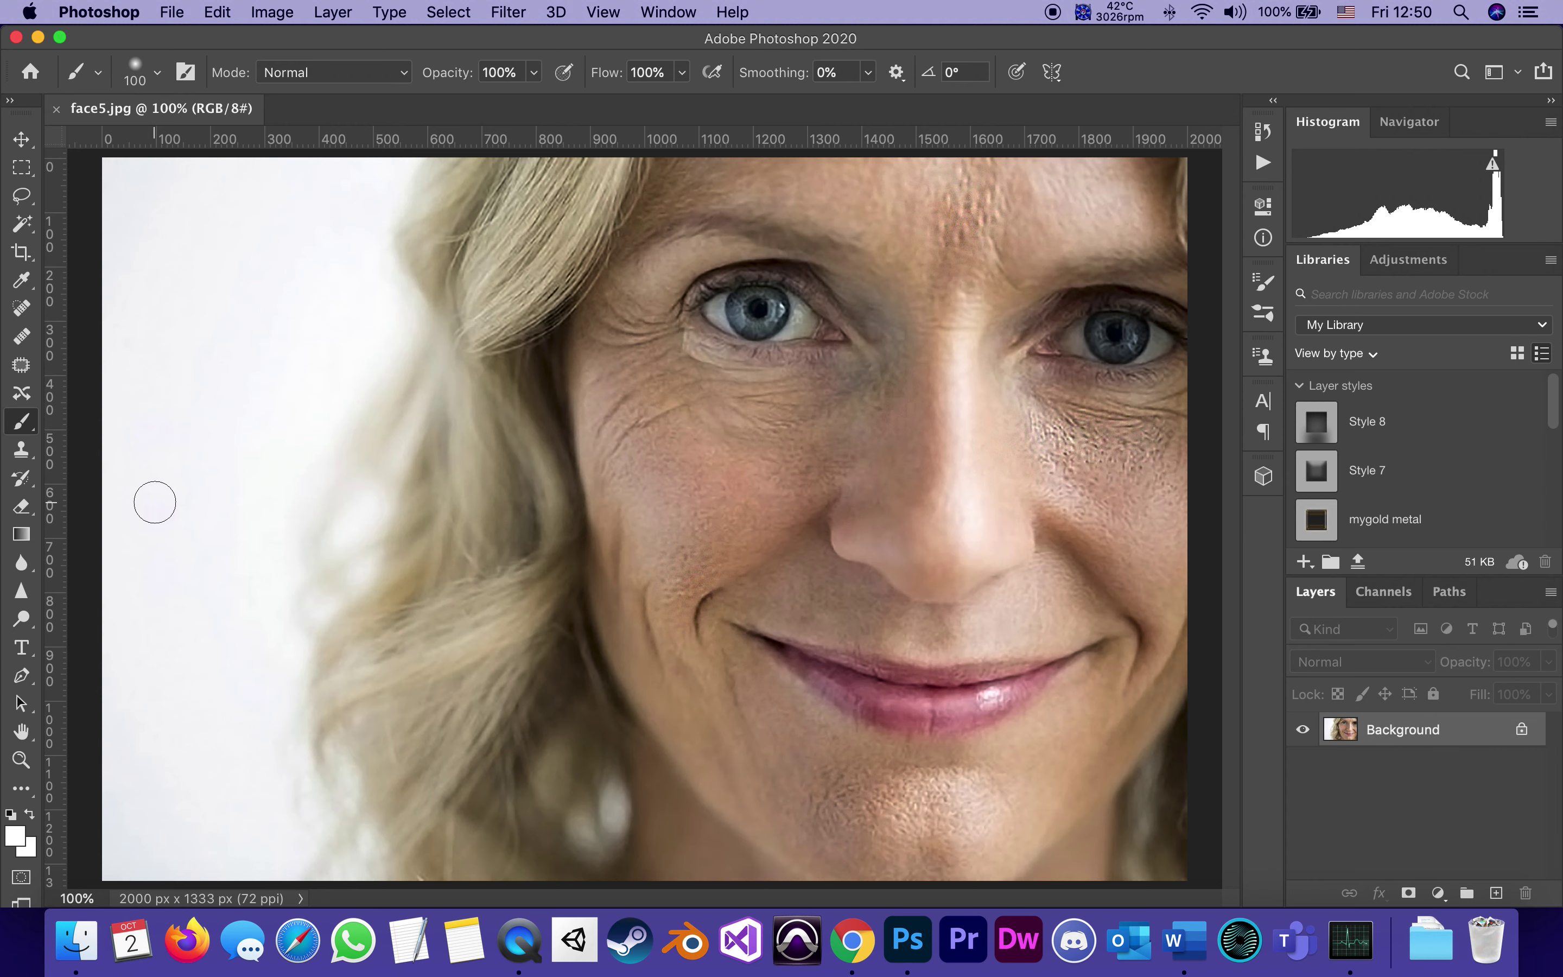
- Outline the crow's-feet wrinkles beside the eye with the Patch tool, then undo the trial patch
left_click(21, 365)
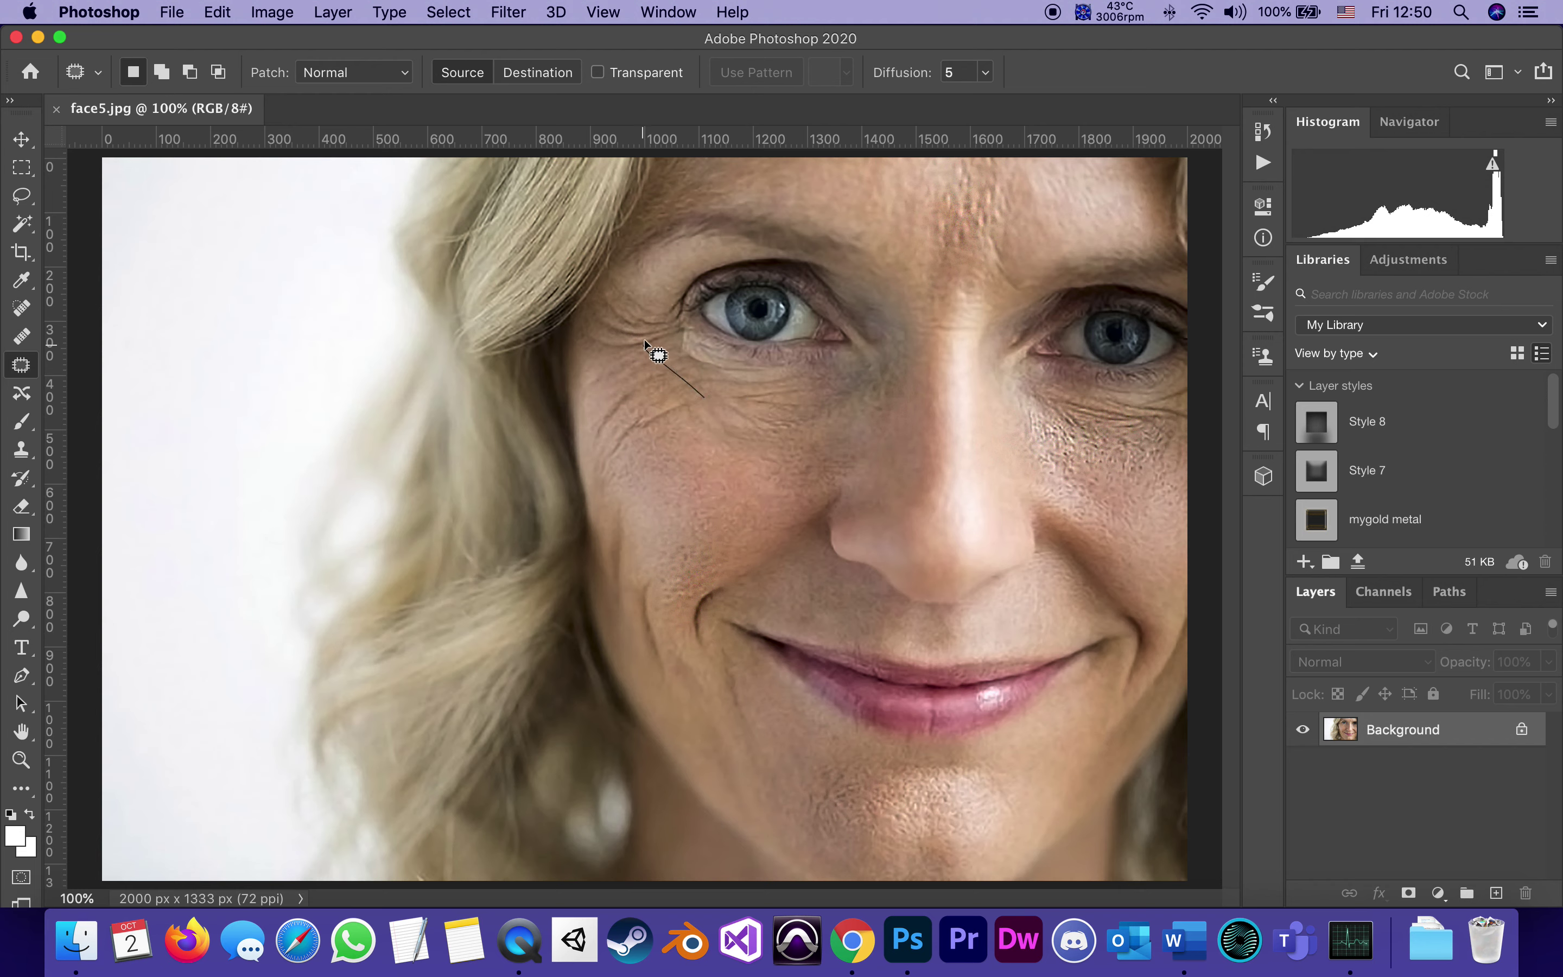
mouse_move(645, 340)
left_mouse_down()
mouse_move(631, 259)
mouse_move(586, 418)
mouse_move(705, 440)
left_mouse_up()
mouse_move(666, 303)
left_mouse_down()
mouse_move(613, 289)
mouse_move(589, 329)
mouse_move(589, 422)
mouse_move(615, 476)
mouse_move(723, 409)
mouse_move(715, 377)
mouse_move(657, 393)
mouse_move(737, 505)
left_mouse_up()
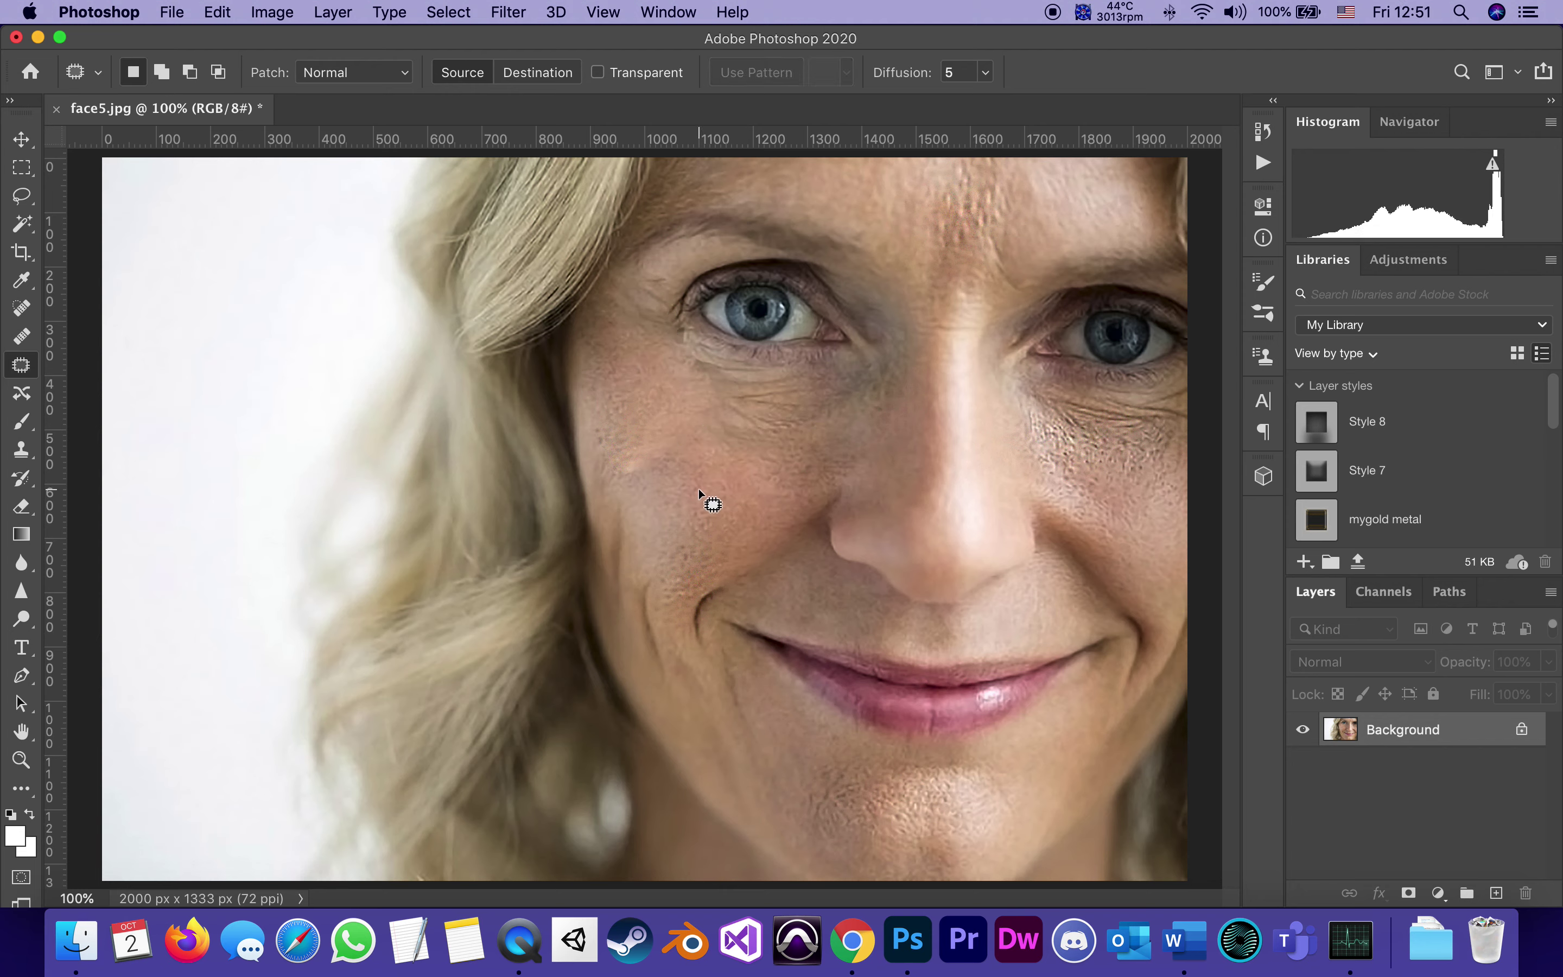
key("super+z")
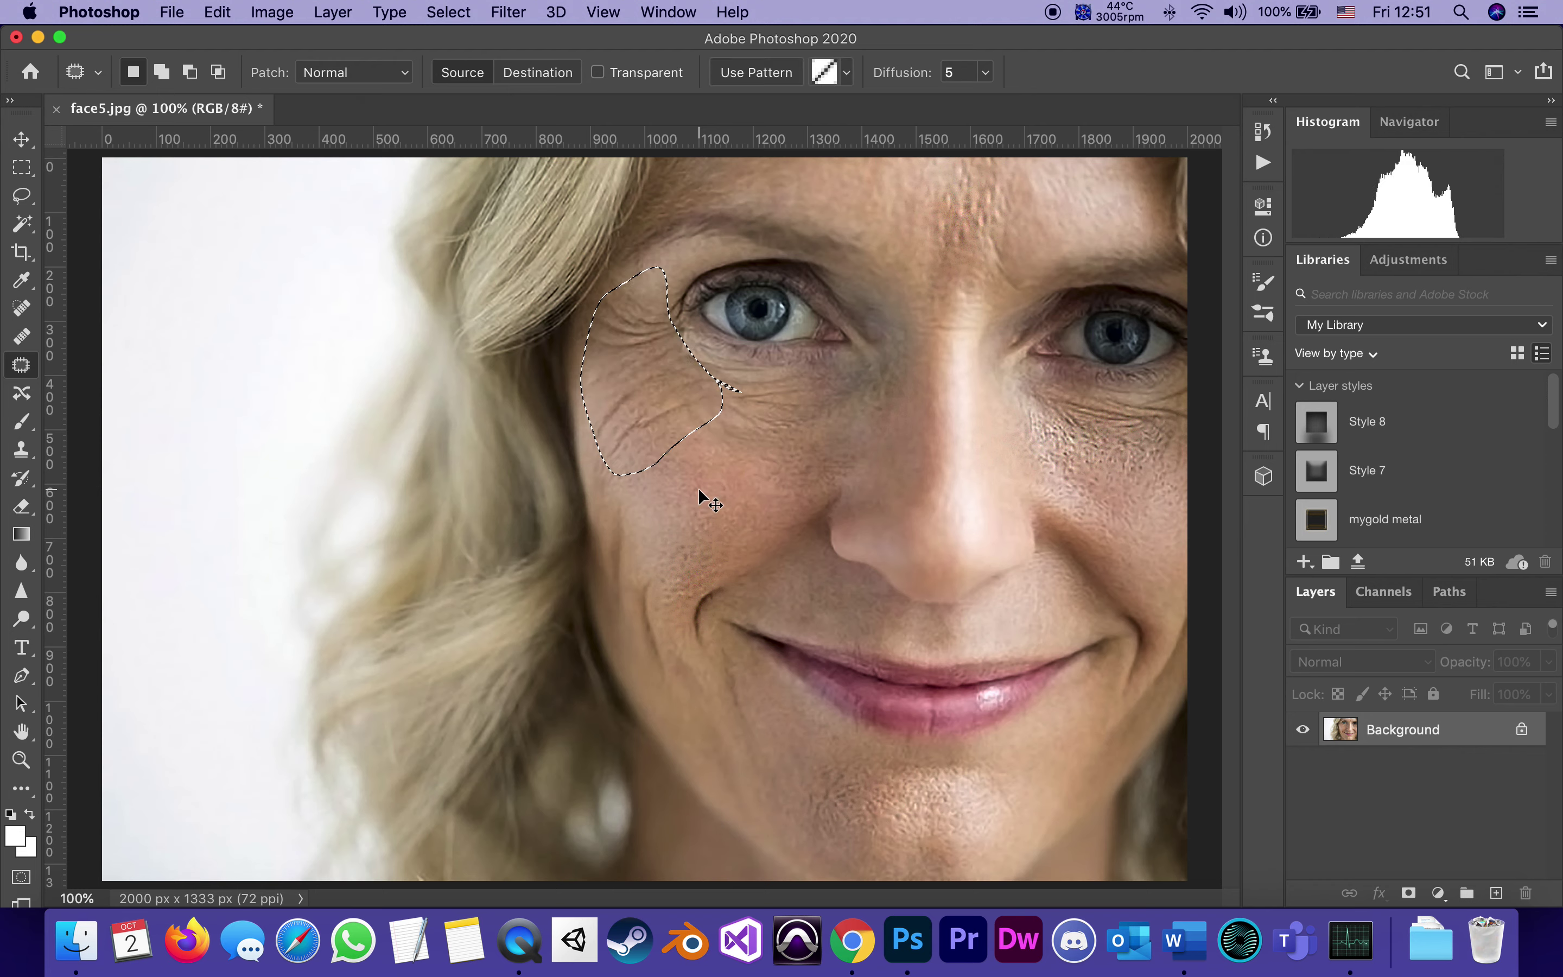
key("super+z")
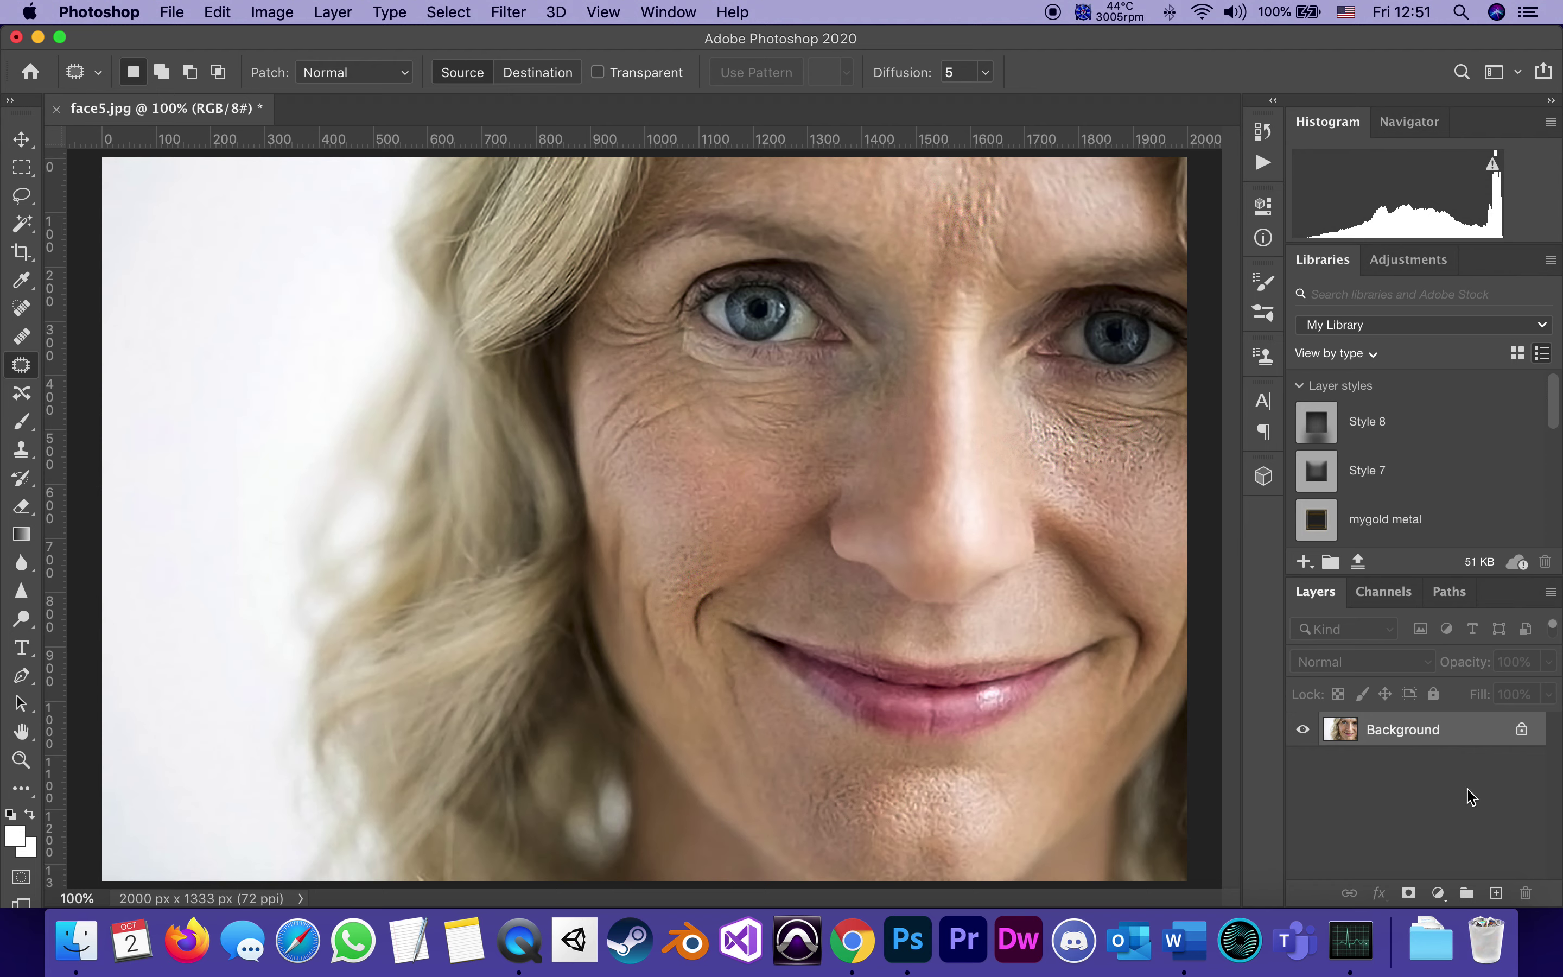
- Duplicate the Background as Layer 1 and save the portrait to the Desktop as face5 fixed.psd
key("super+j")
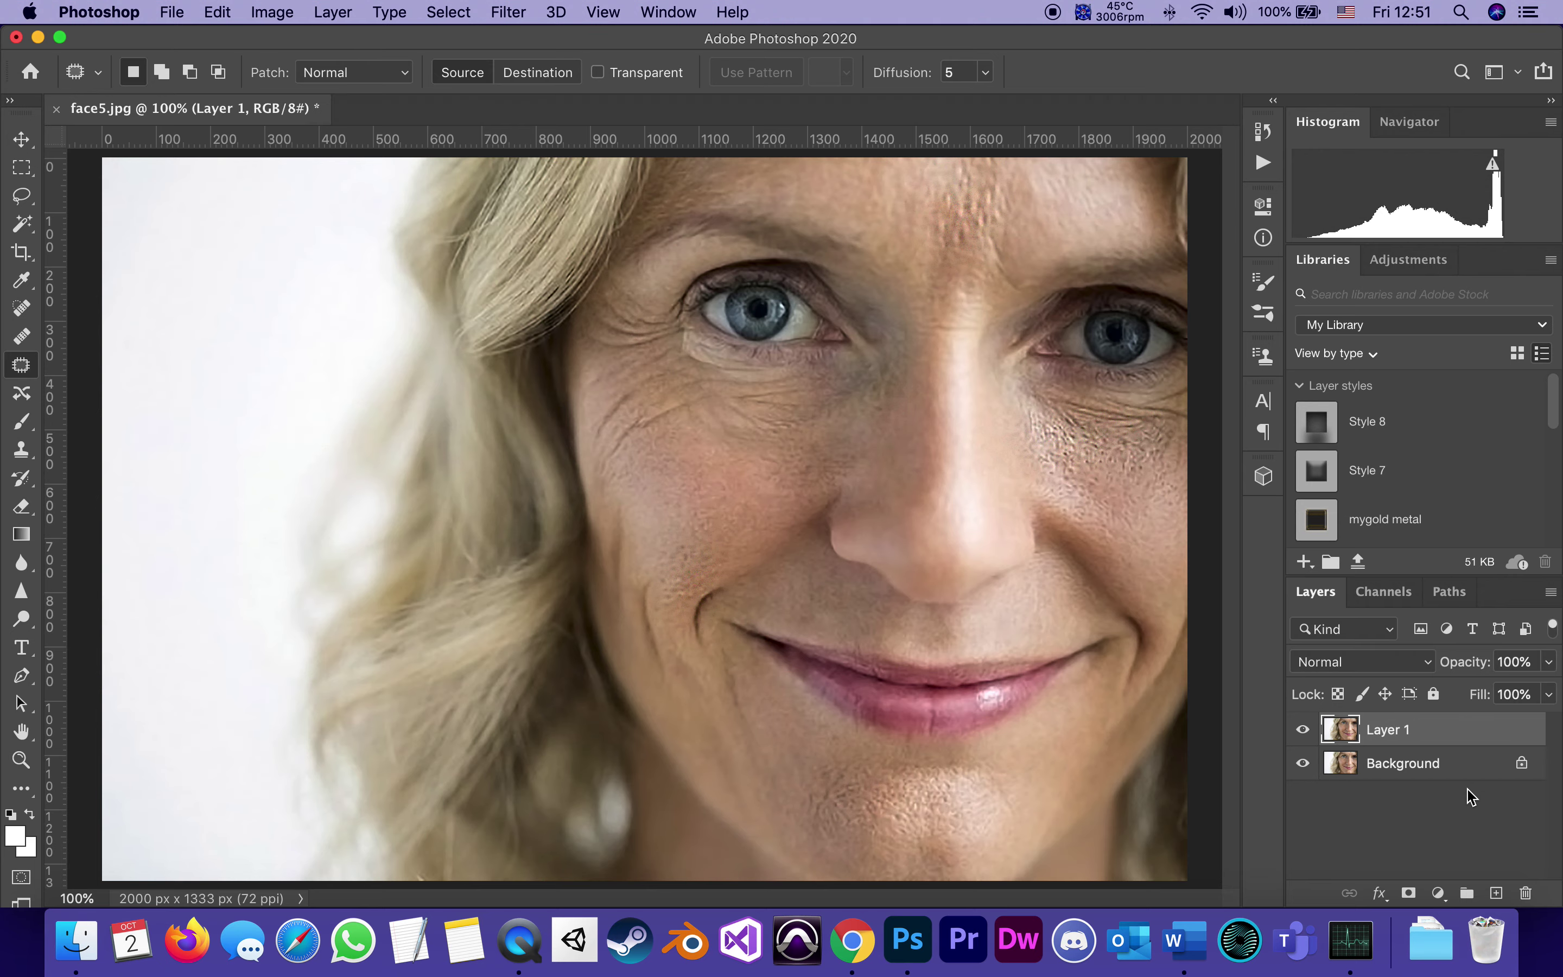
key("super+shift+s")
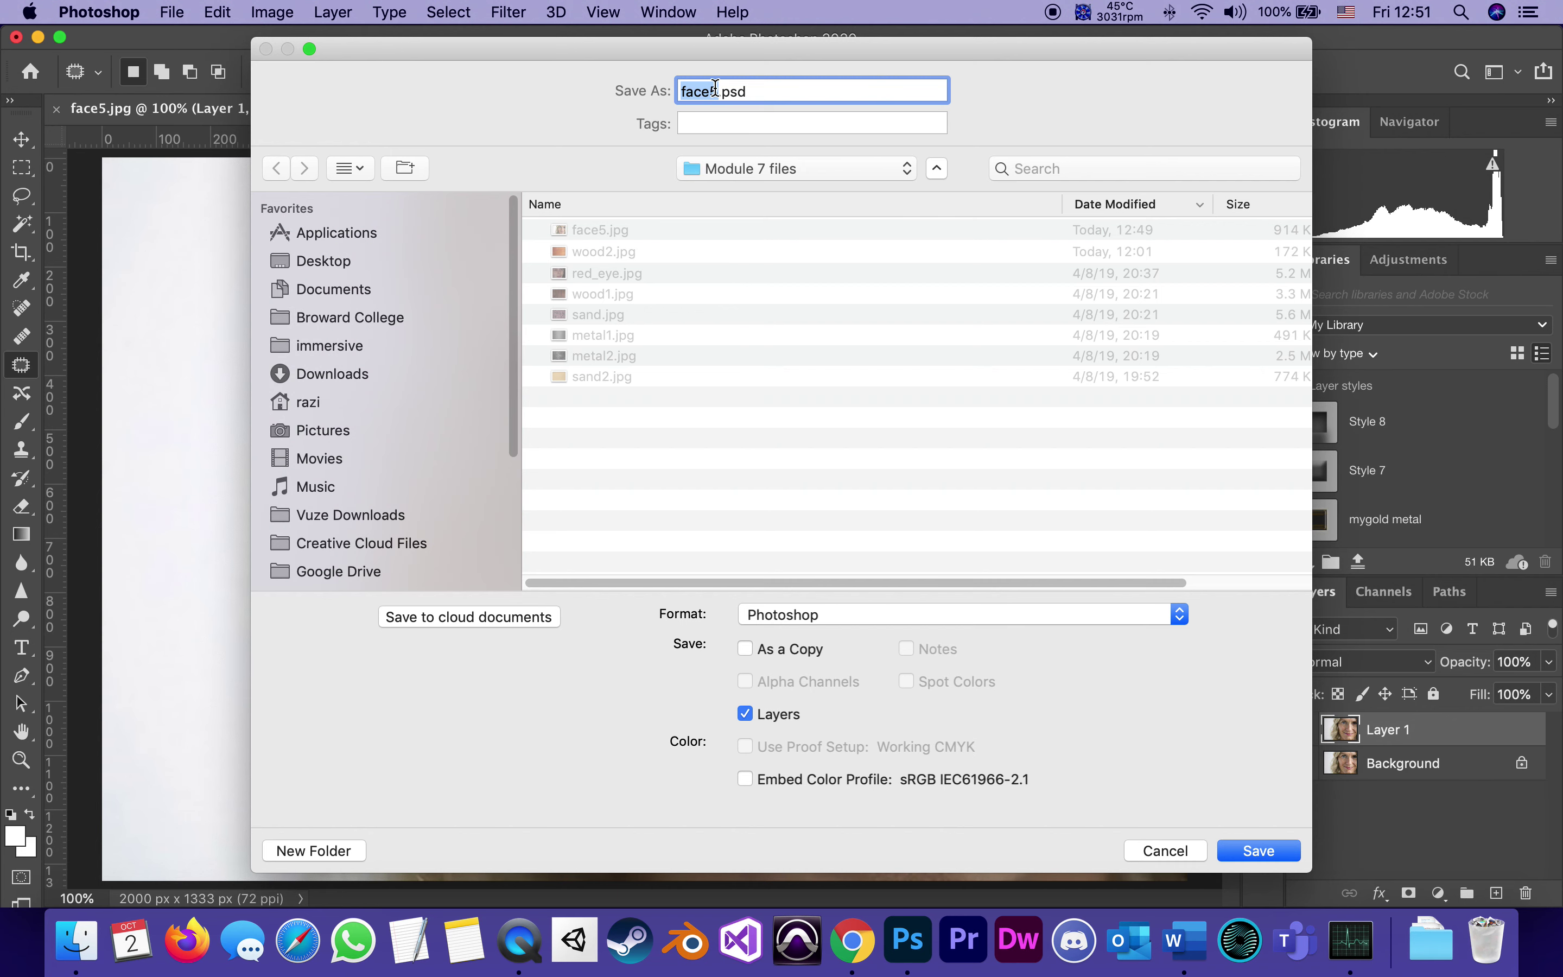
key("Right")
type("fixed")
left_click(346, 261)
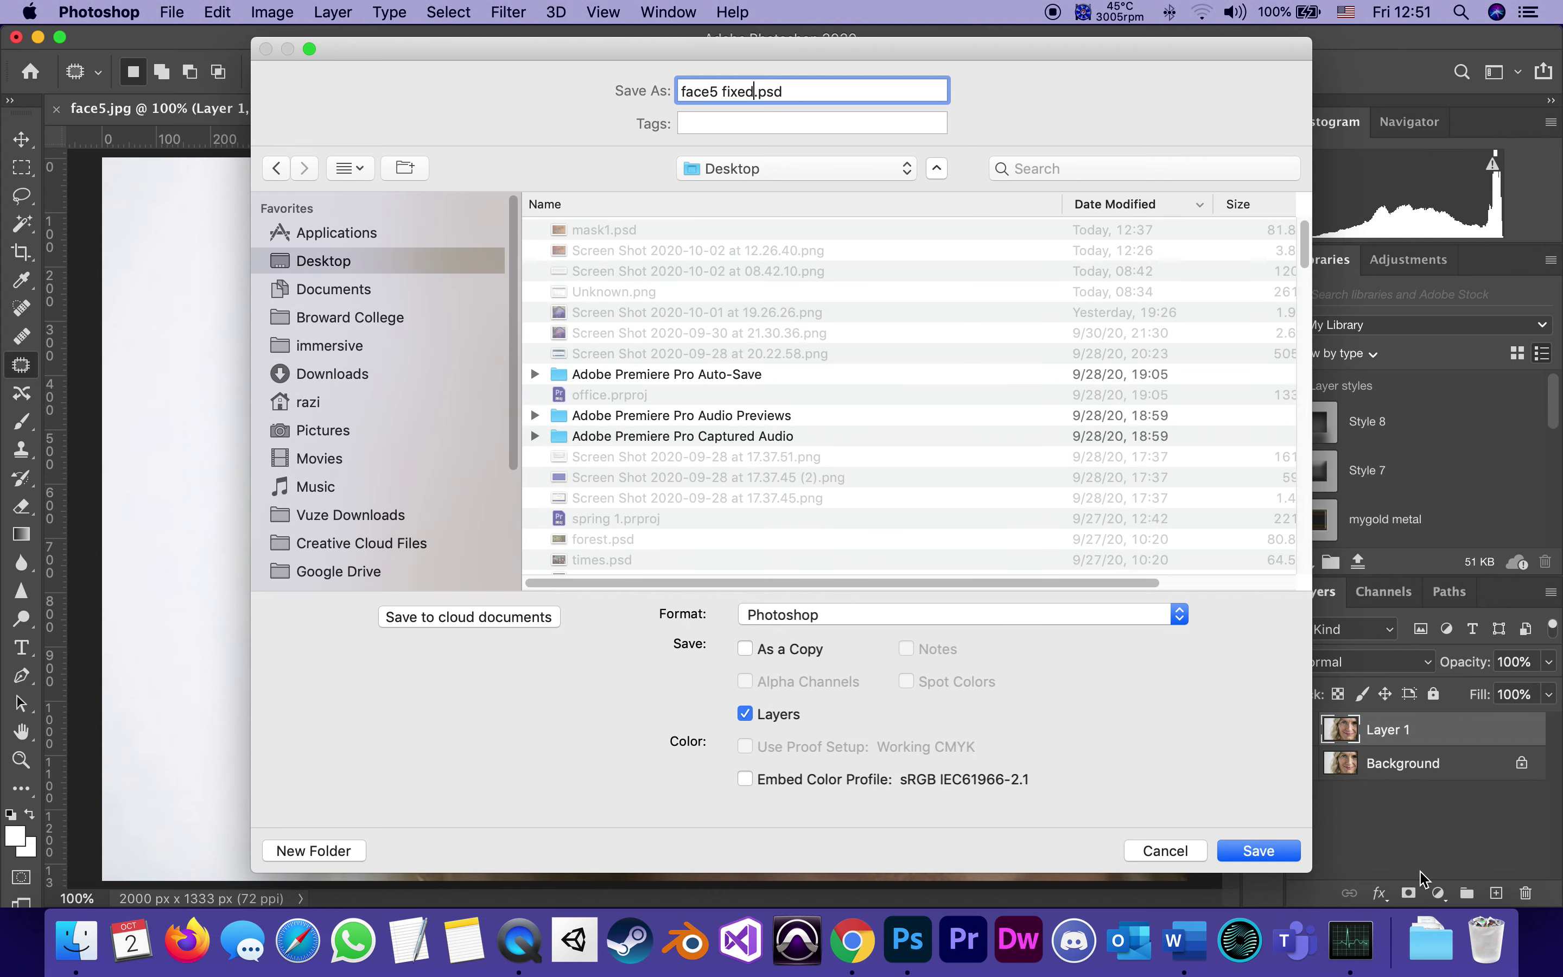
left_click(1260, 851)
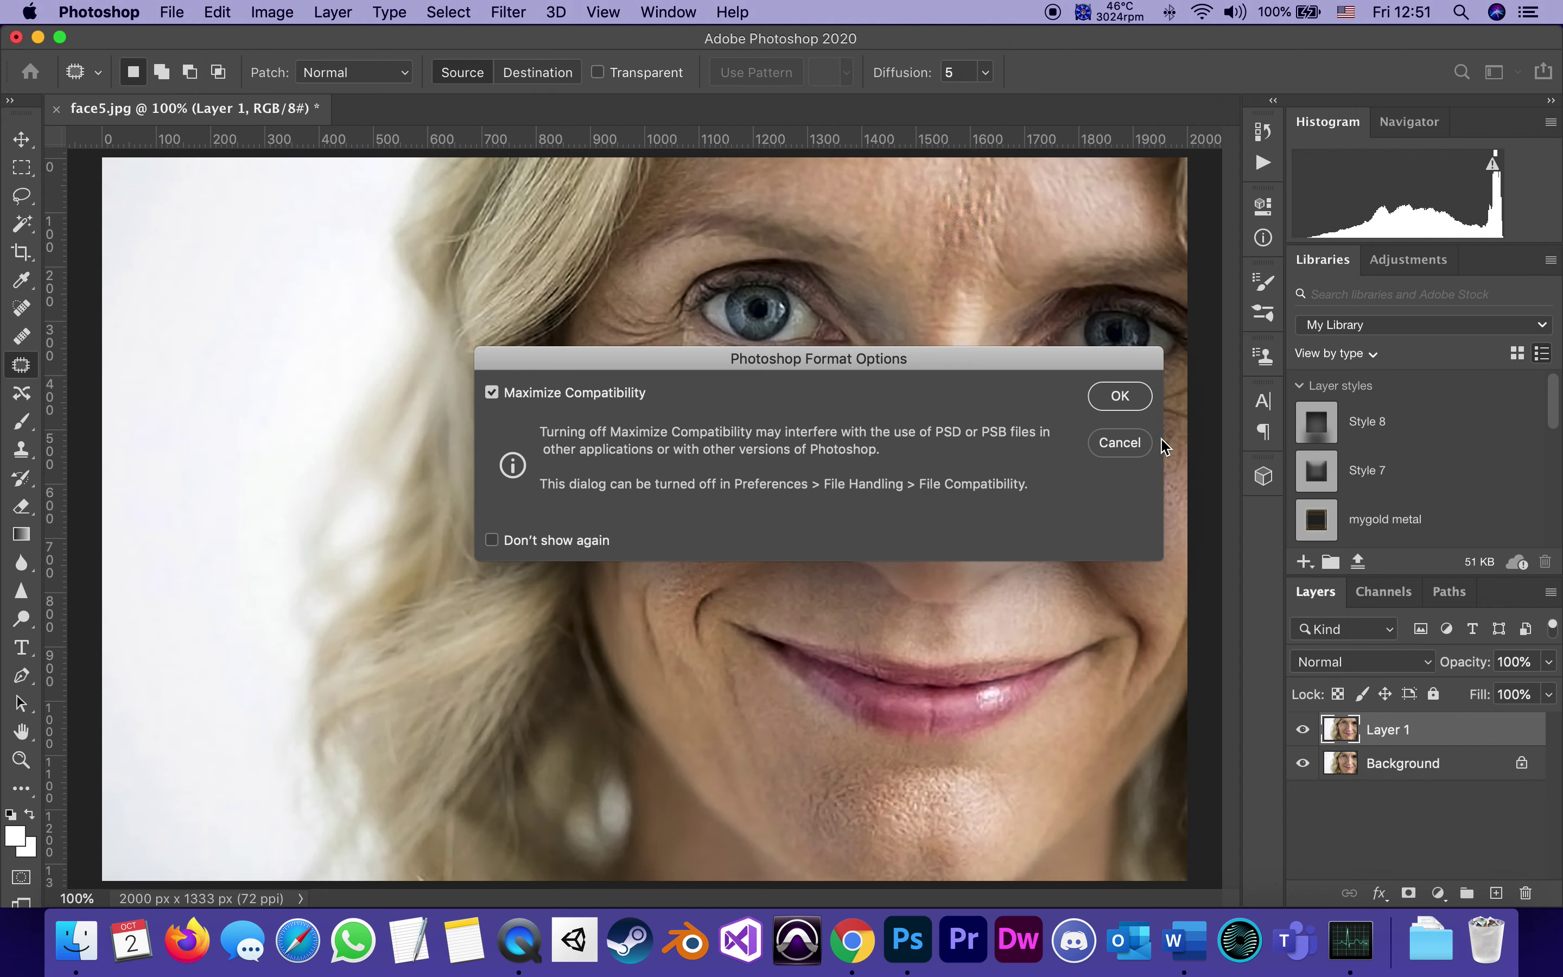
left_click(1132, 392)
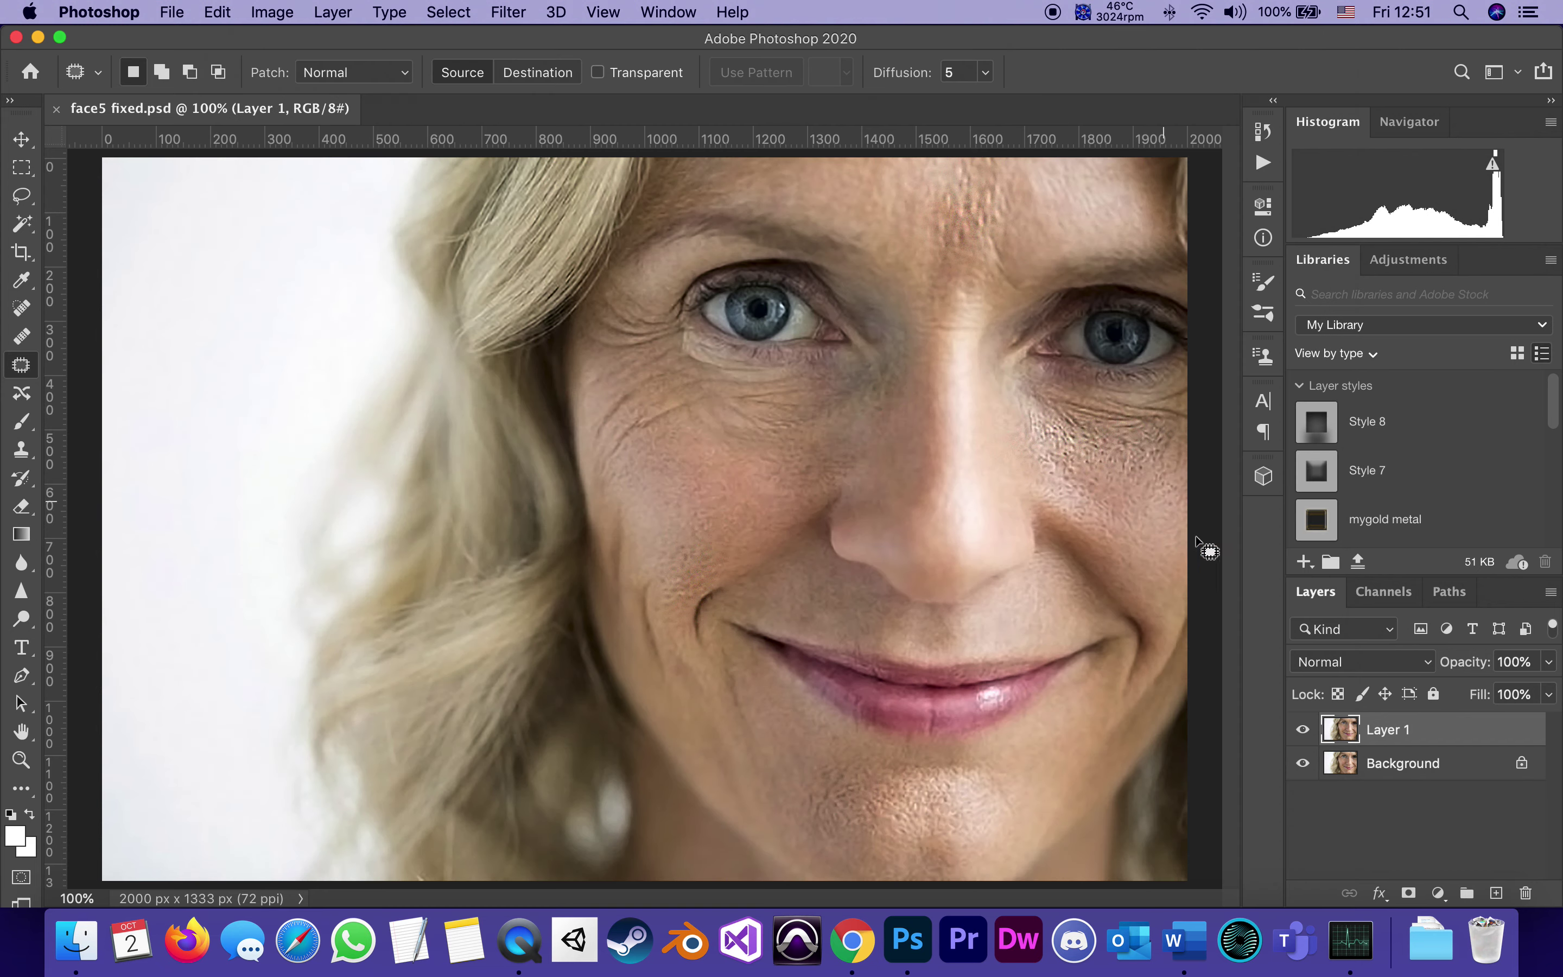
- Rename Layer 1 to blur
double_click(1384, 731)
type("blur")
key("Return")
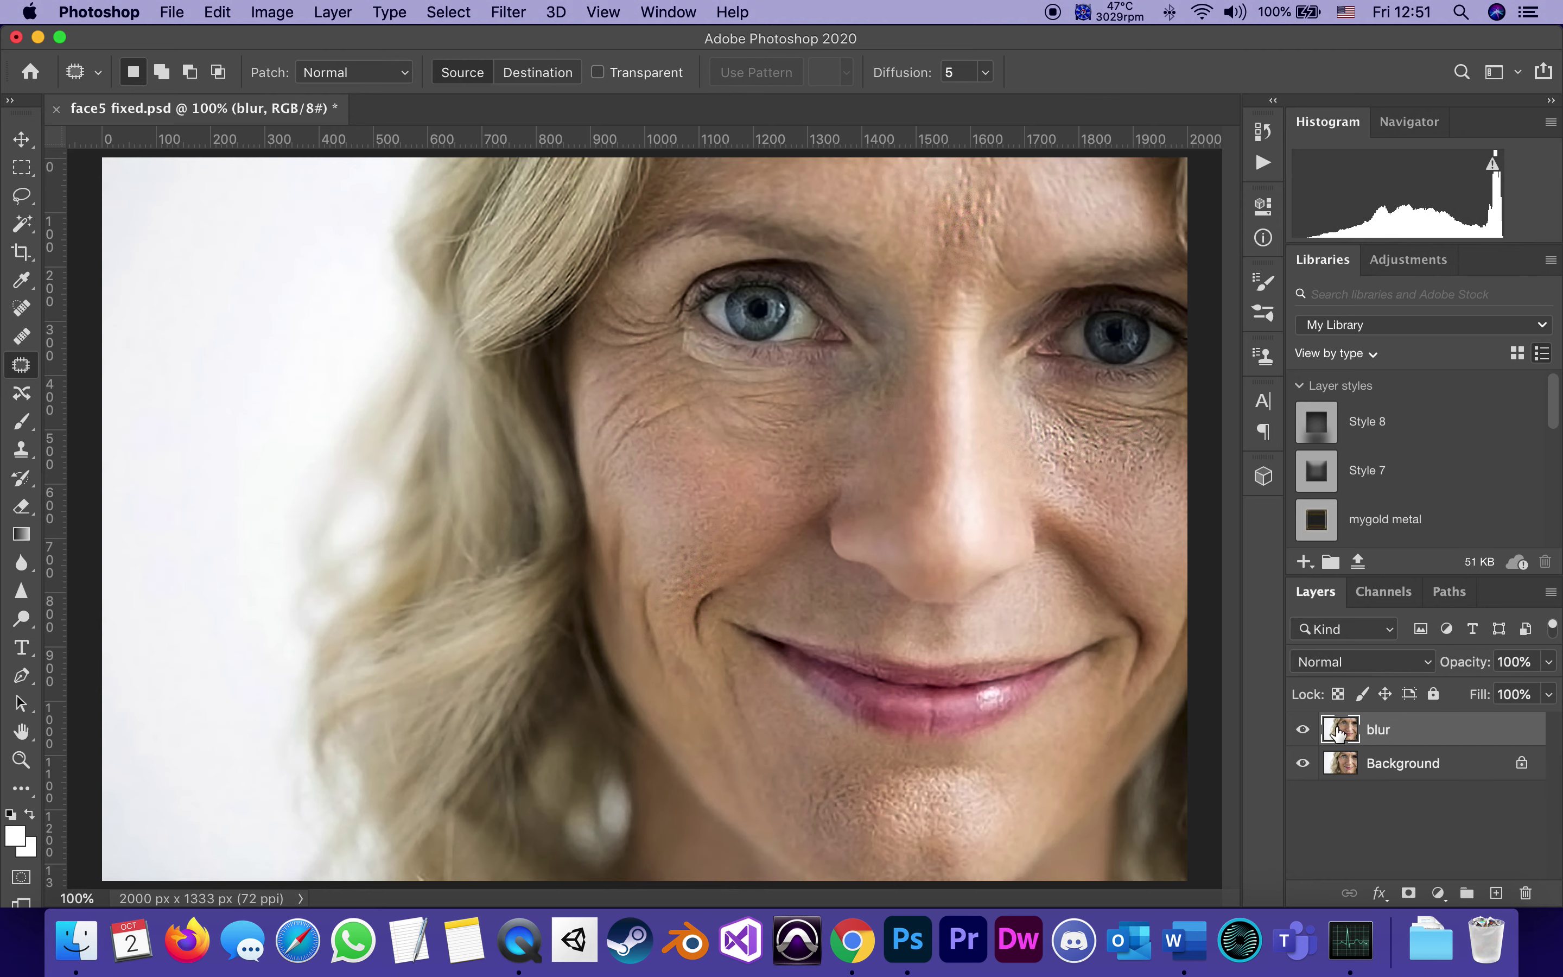
- Run Filter > Blur > Surface Blur on the blur layer at Radius 24 px, Threshold 45 levels
left_click(516, 9)
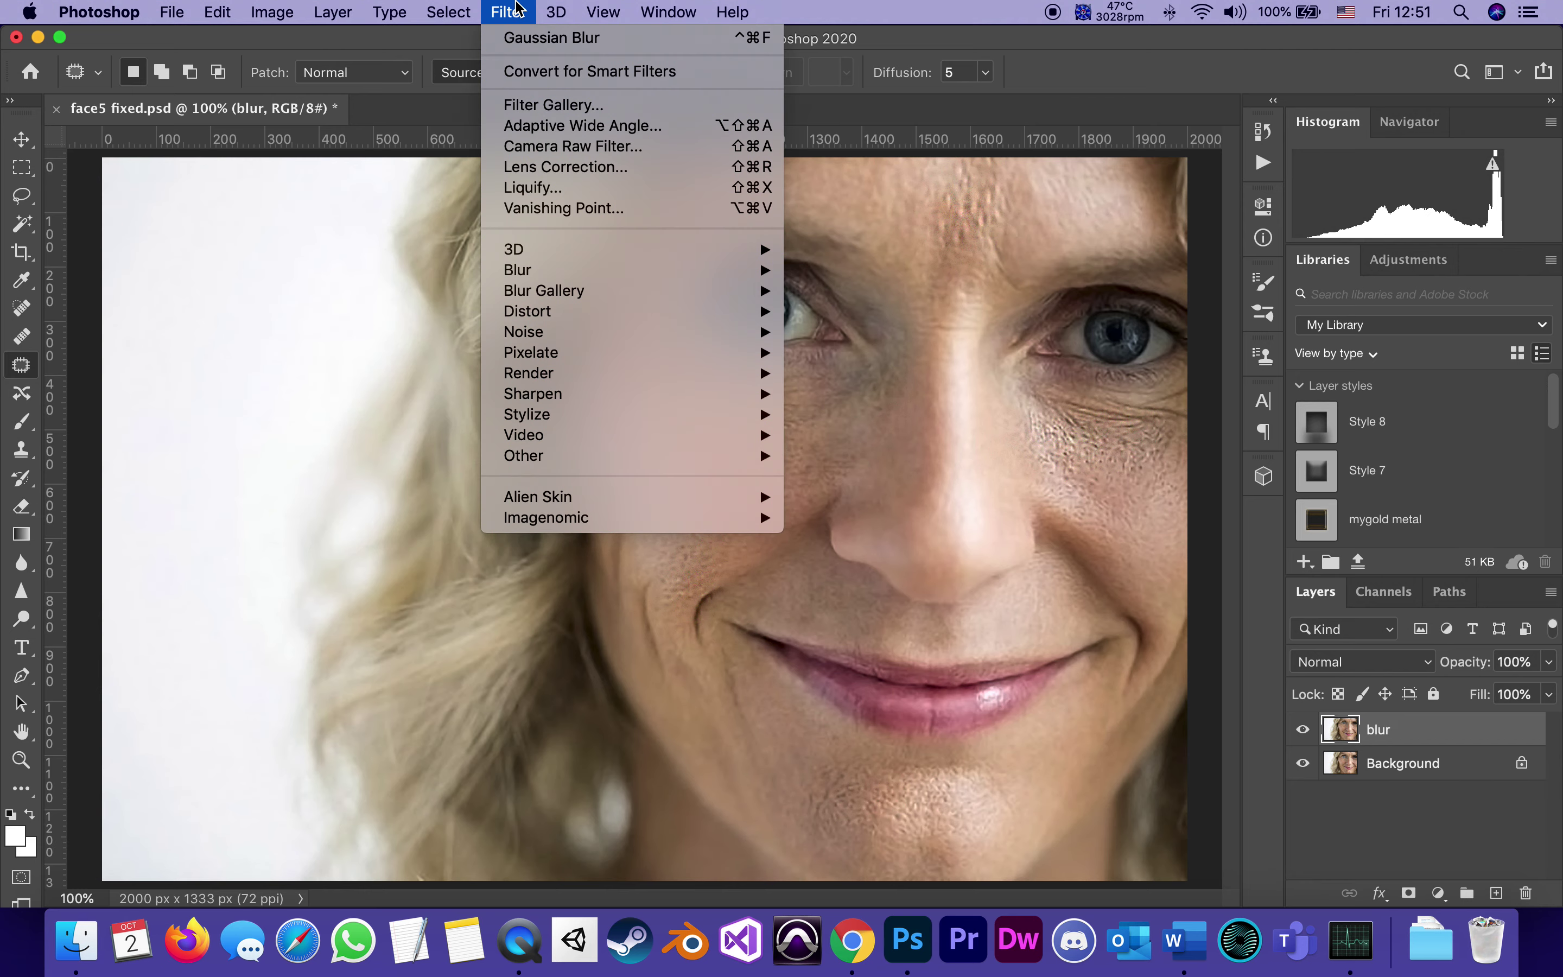
mouse_move(526, 272)
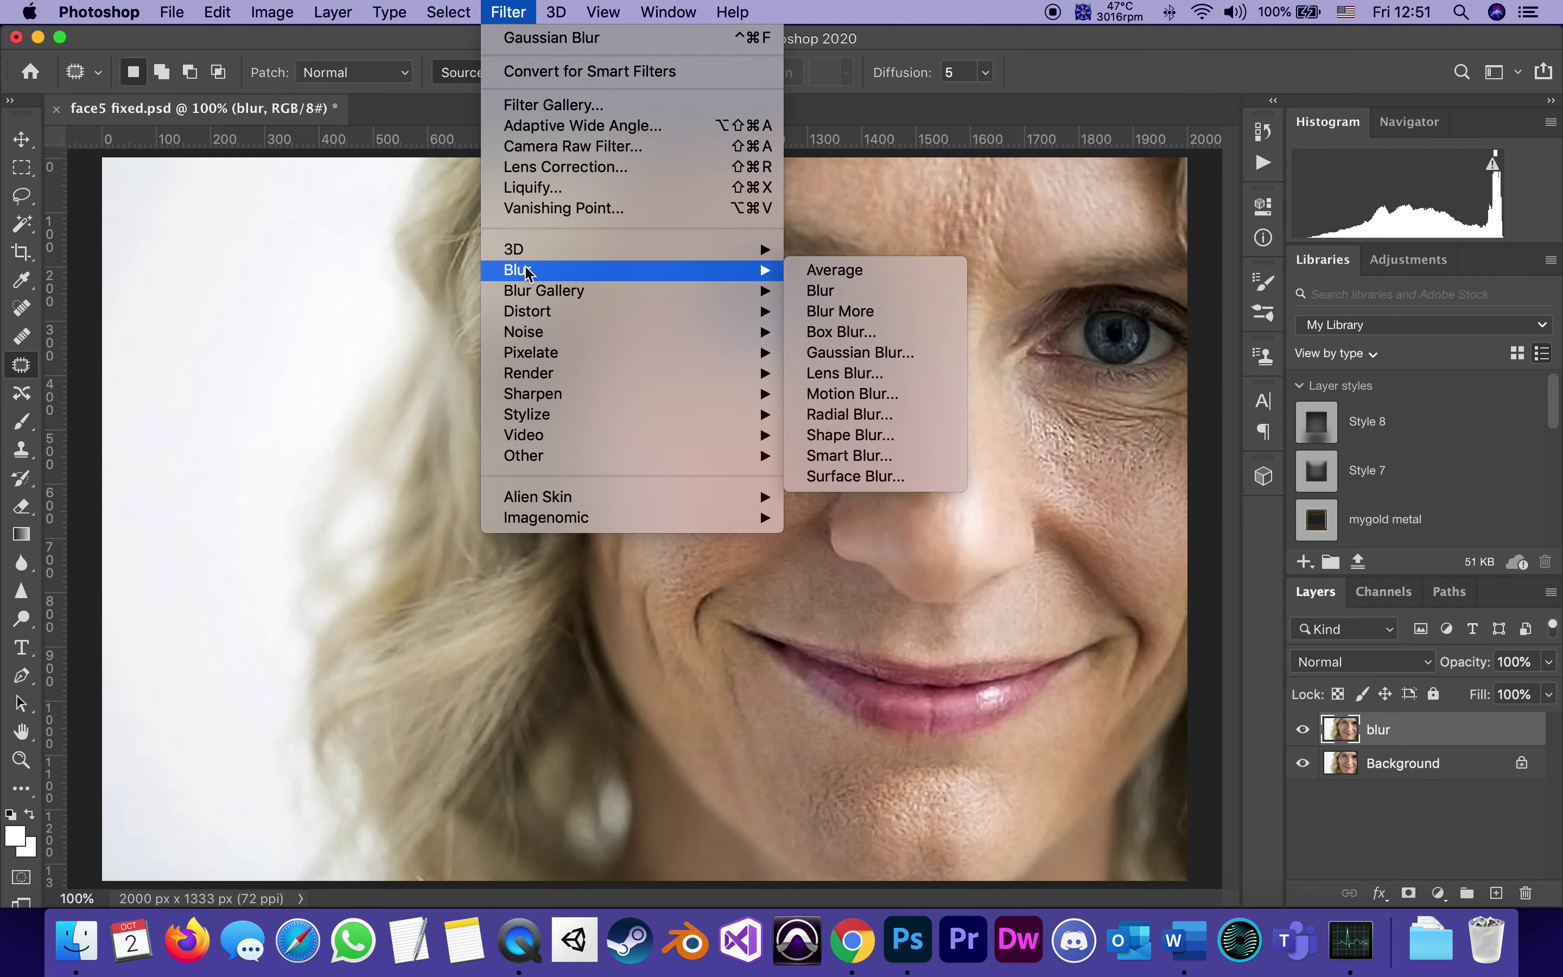
left_click(844, 479)
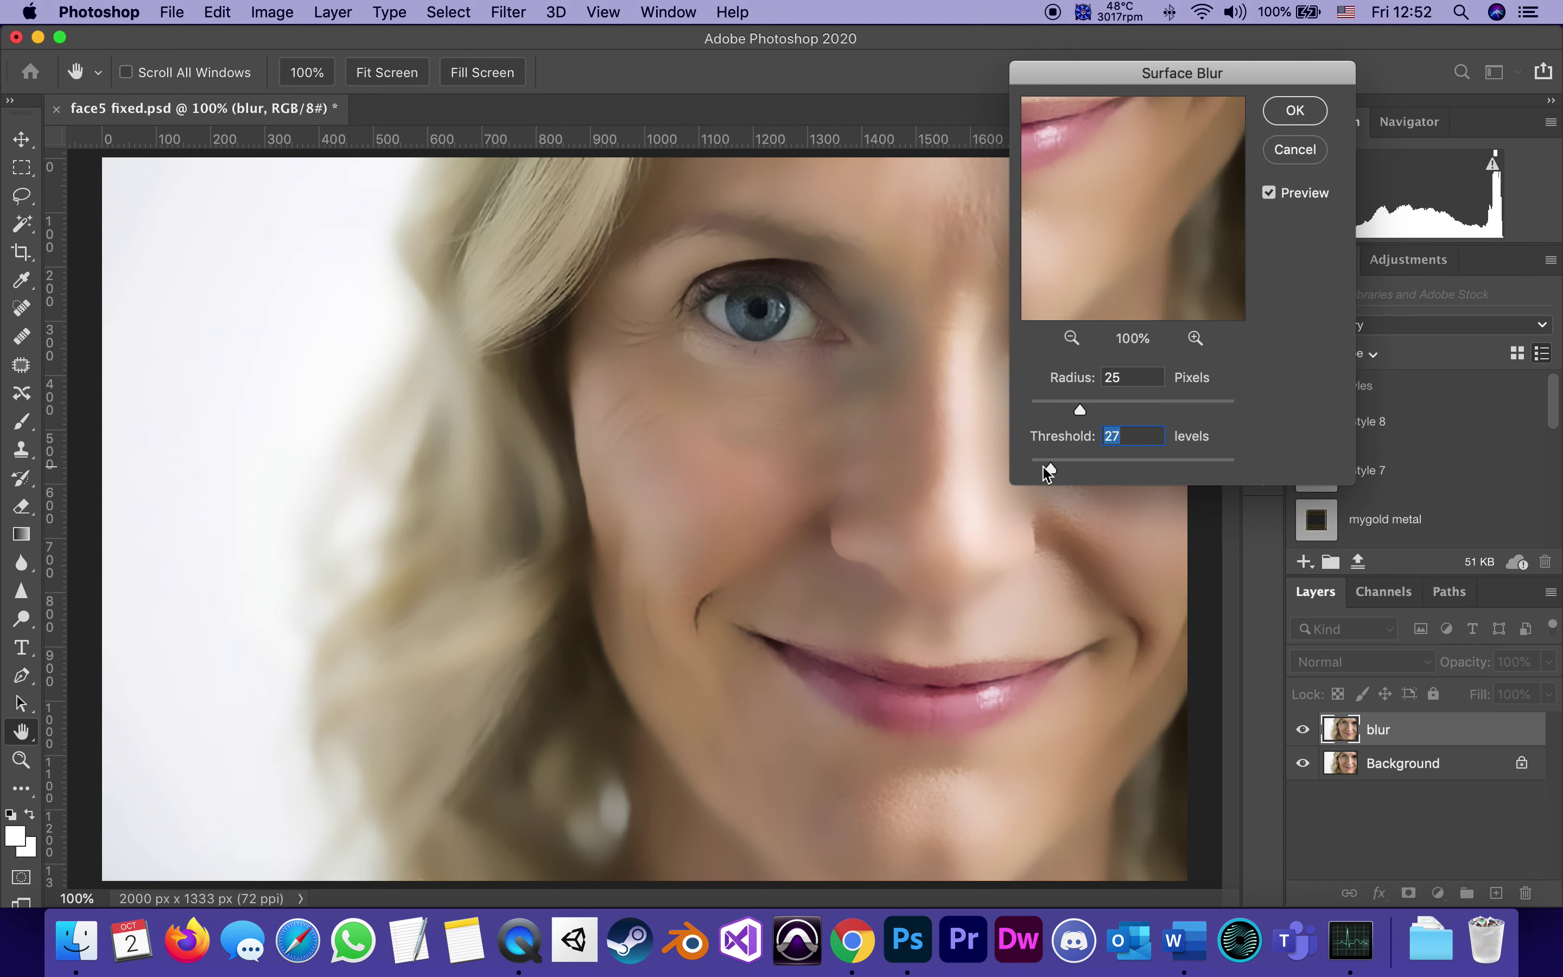
left_click_drag(1051, 467, 1007, 462)
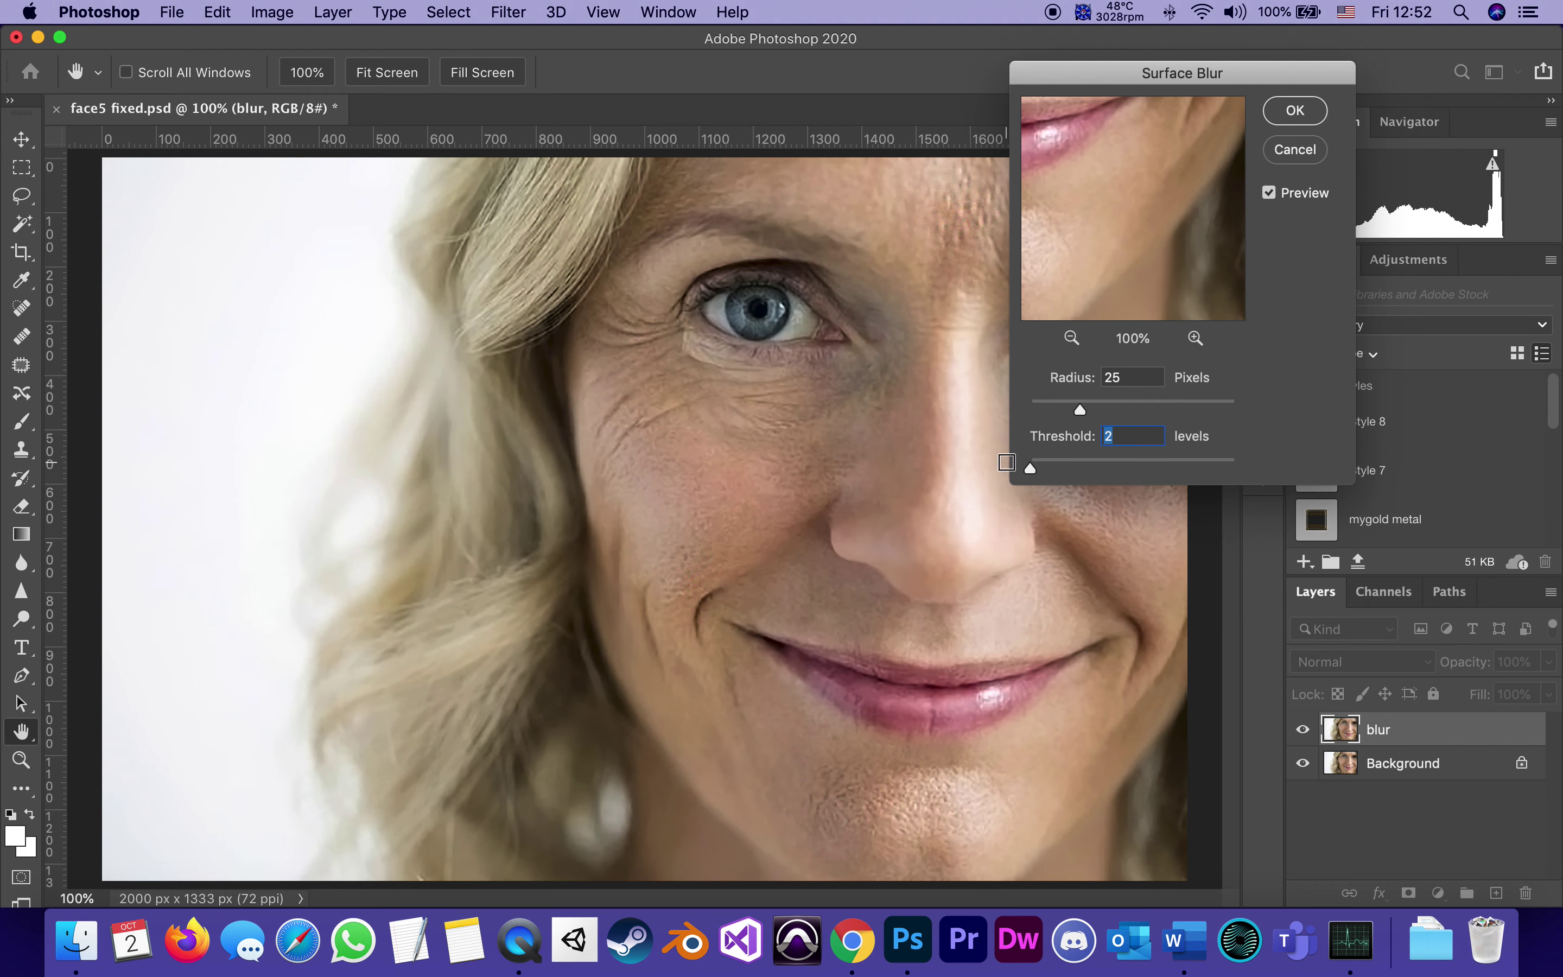
left_click_drag(1031, 468, 1098, 472)
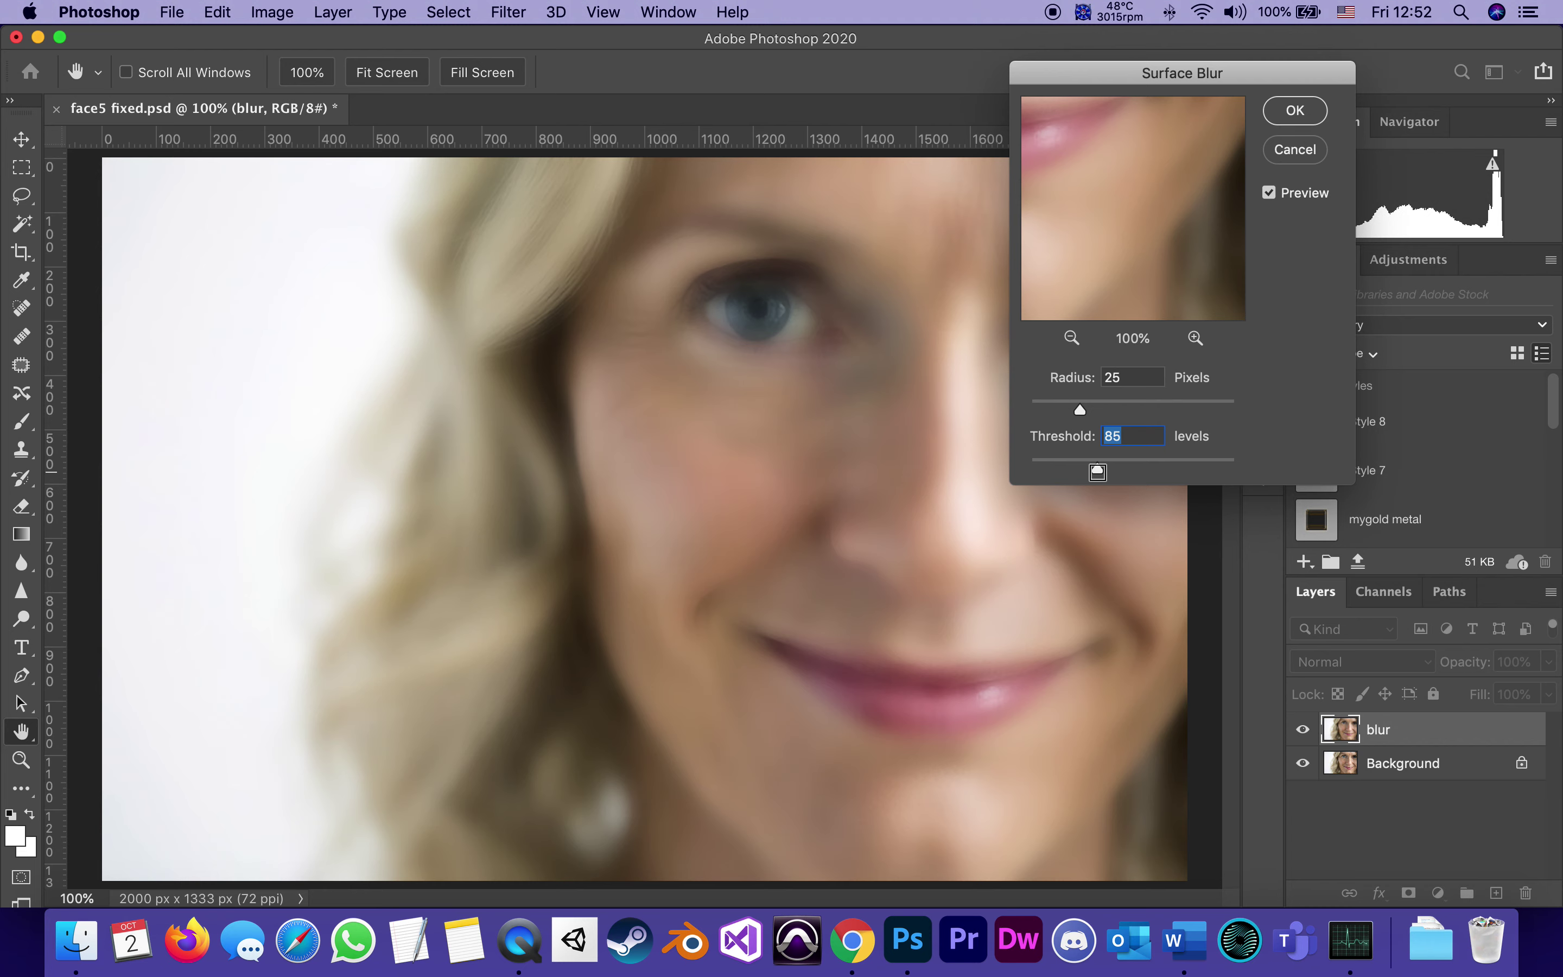
left_click_drag(1099, 473, 1141, 412)
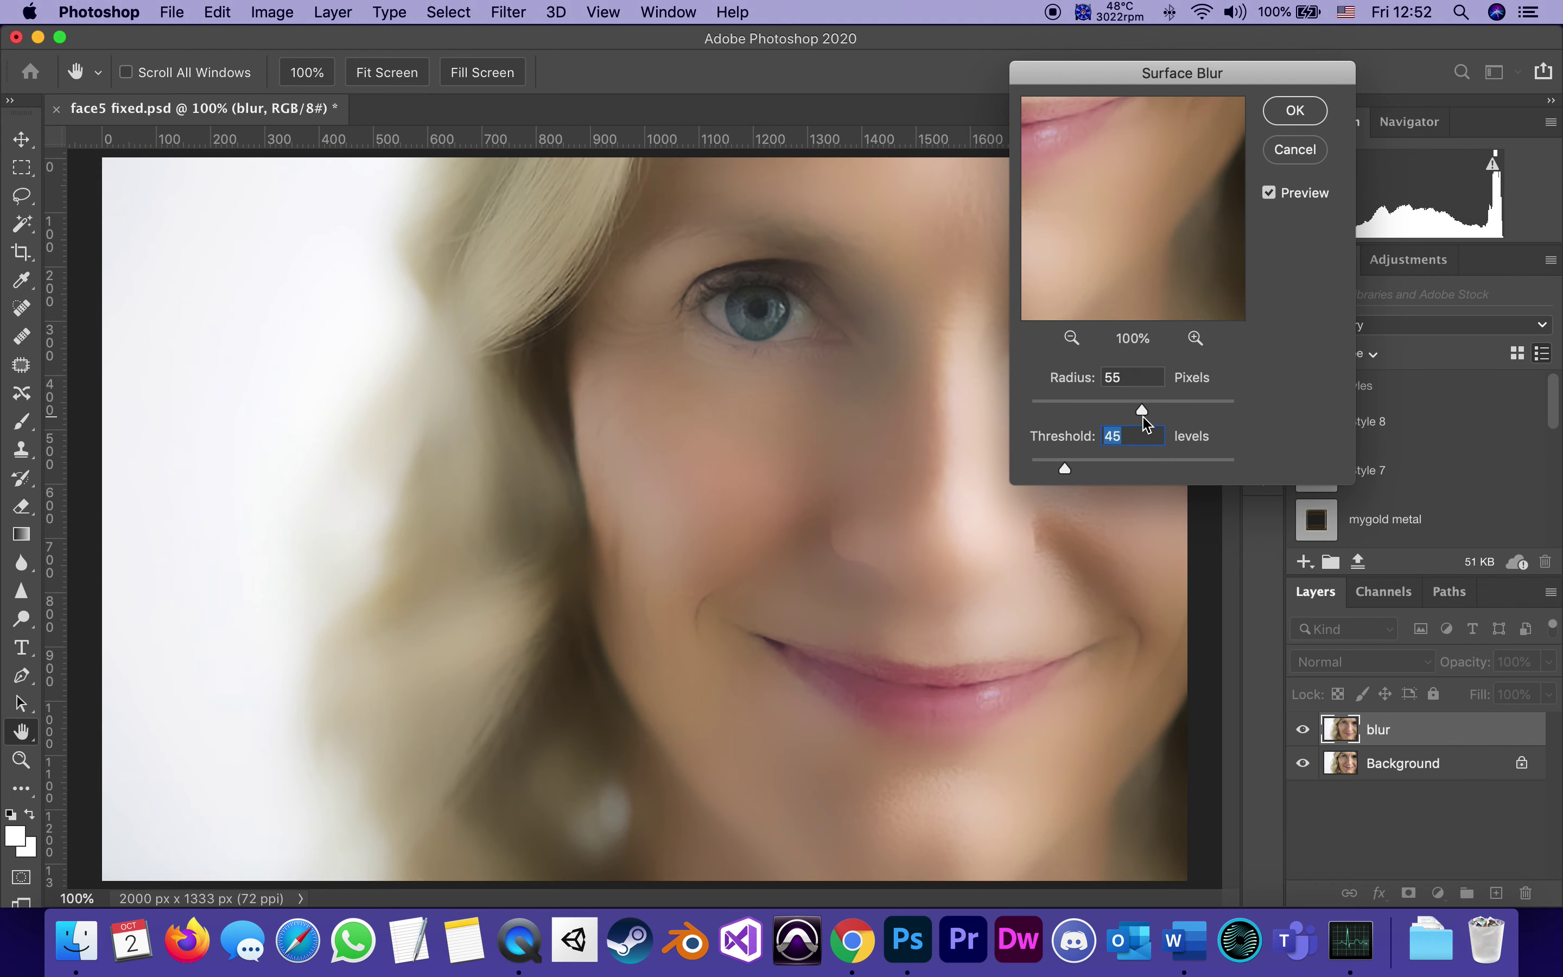
left_click_drag(1143, 419, 1077, 406)
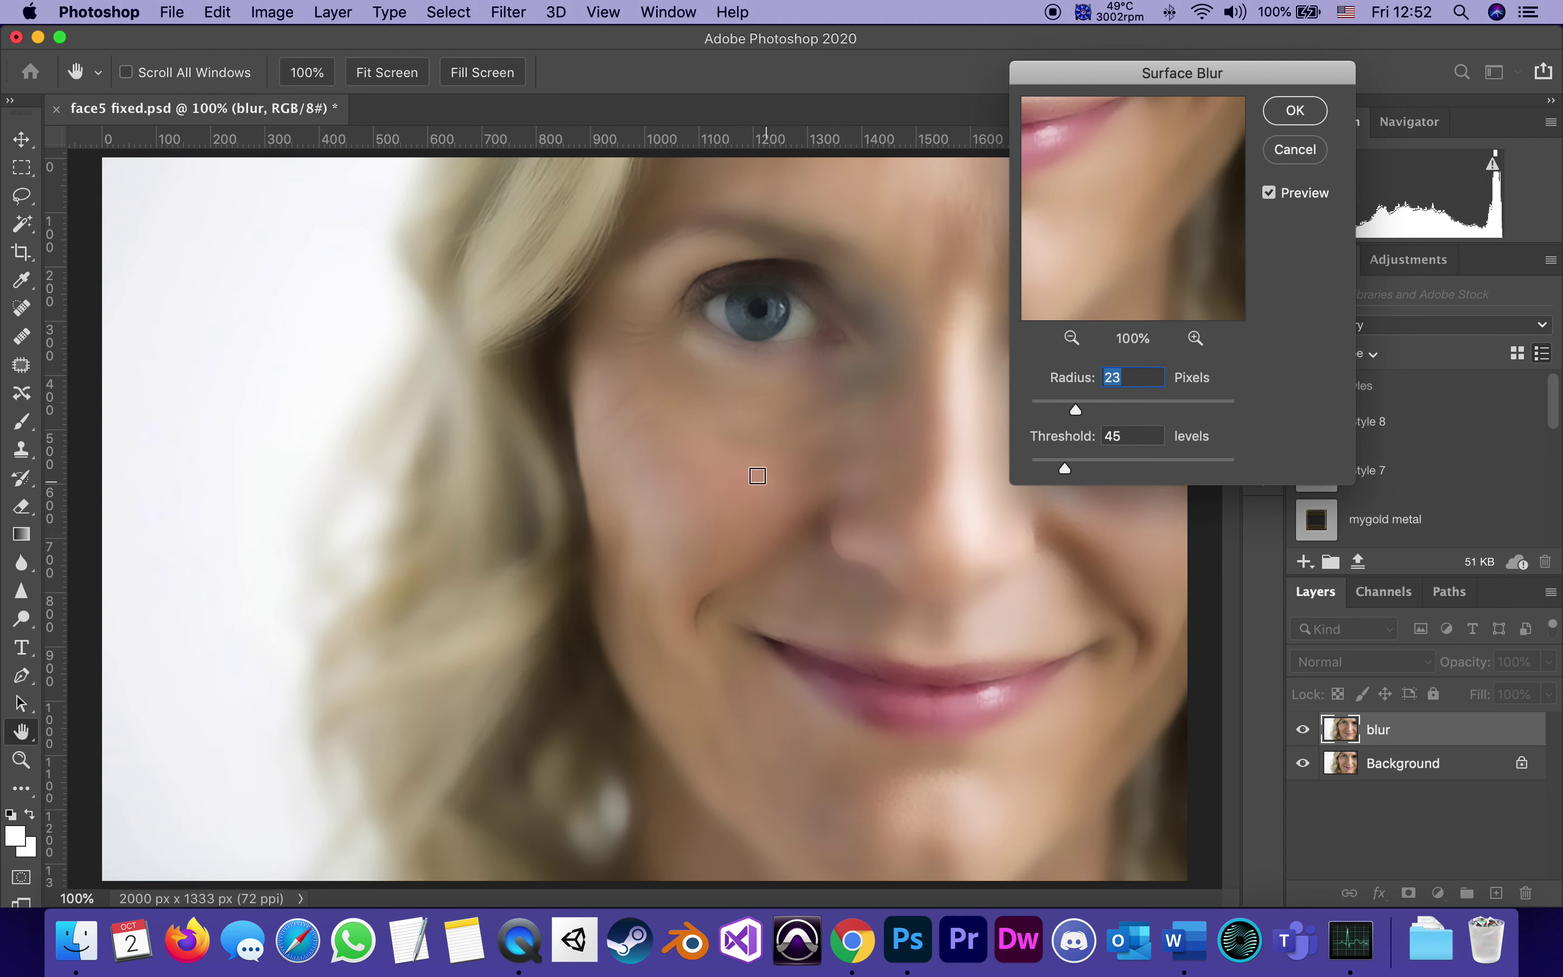
left_click_drag(1075, 408, 1077, 408)
left_click(1295, 111)
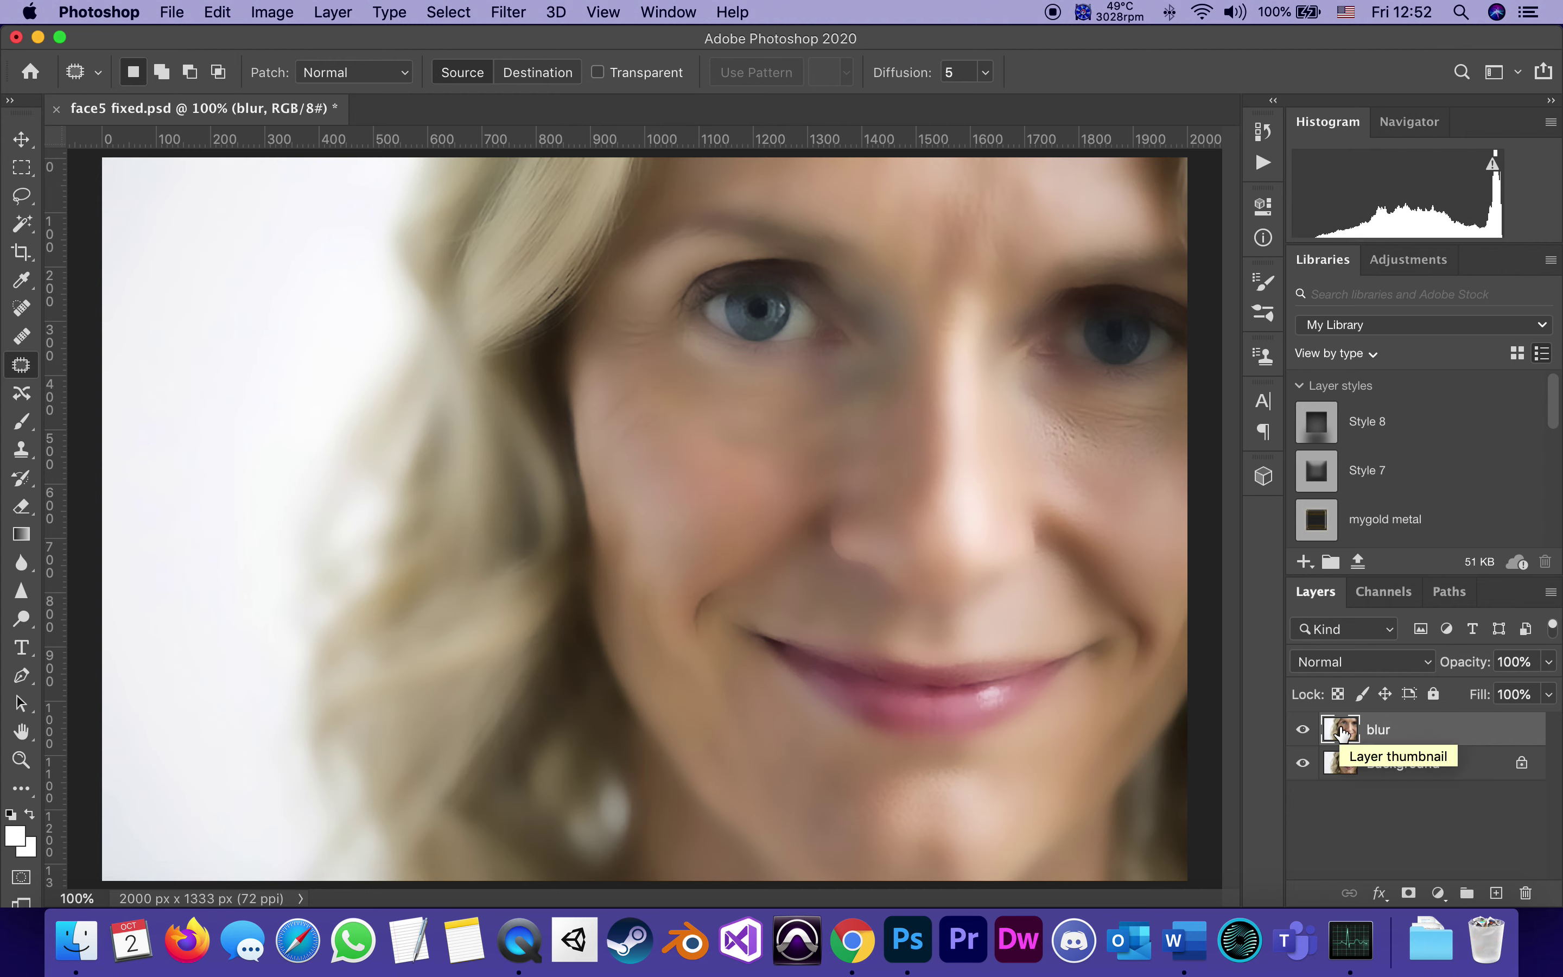
- Add a black Hide All mask to the blur layer, discarding the trial masks
left_click(1362, 811)
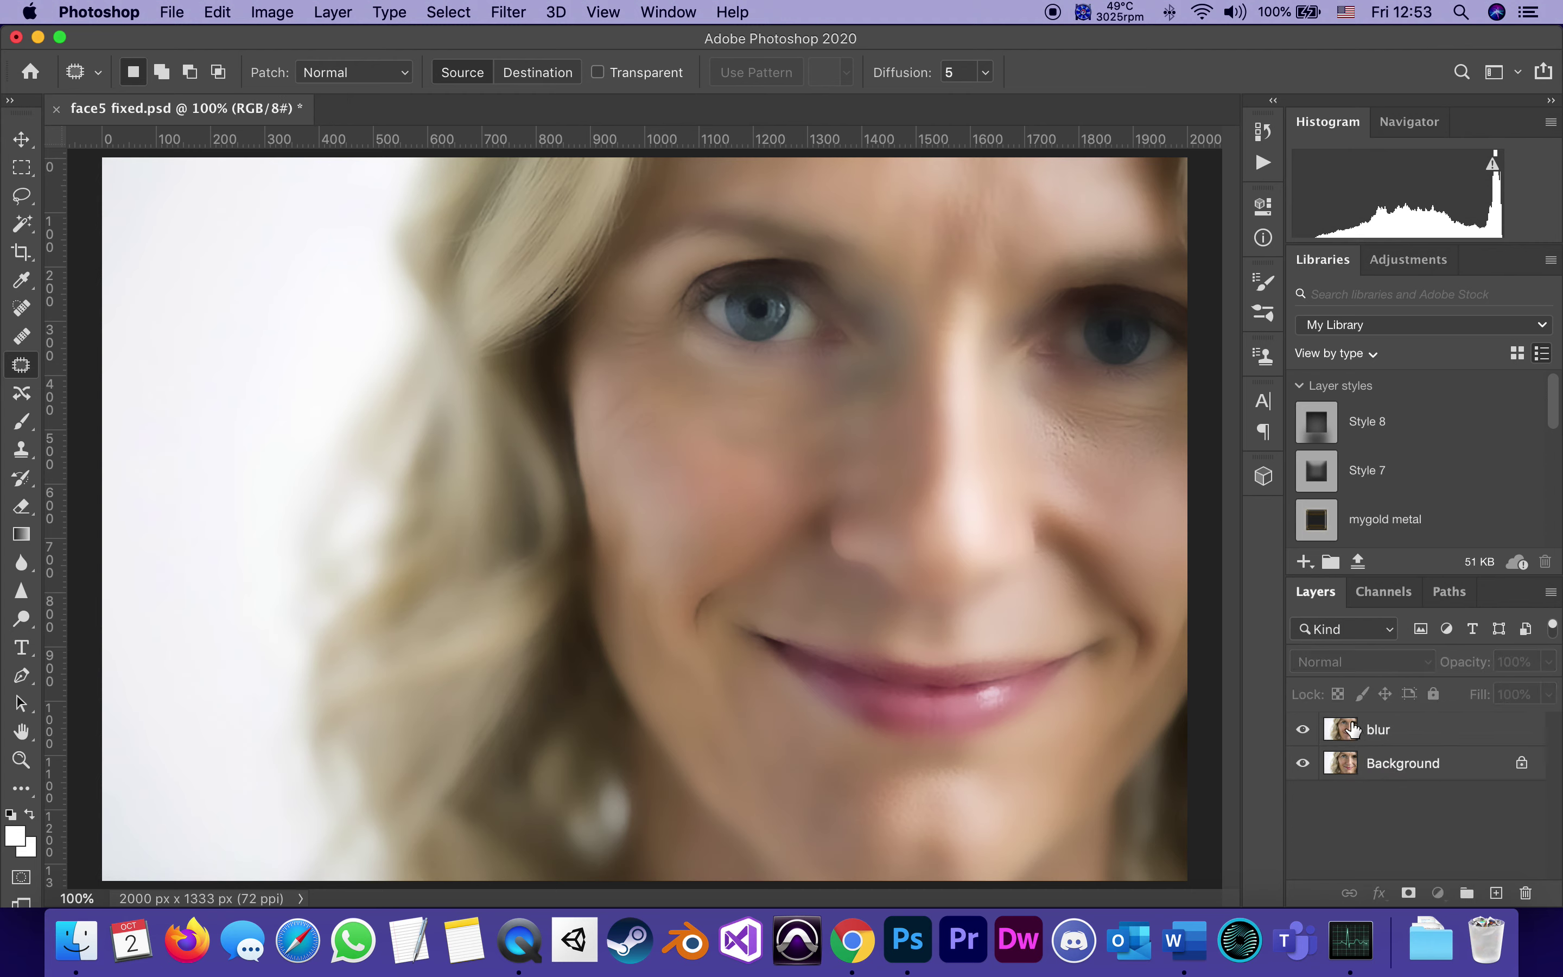
left_click(1346, 730)
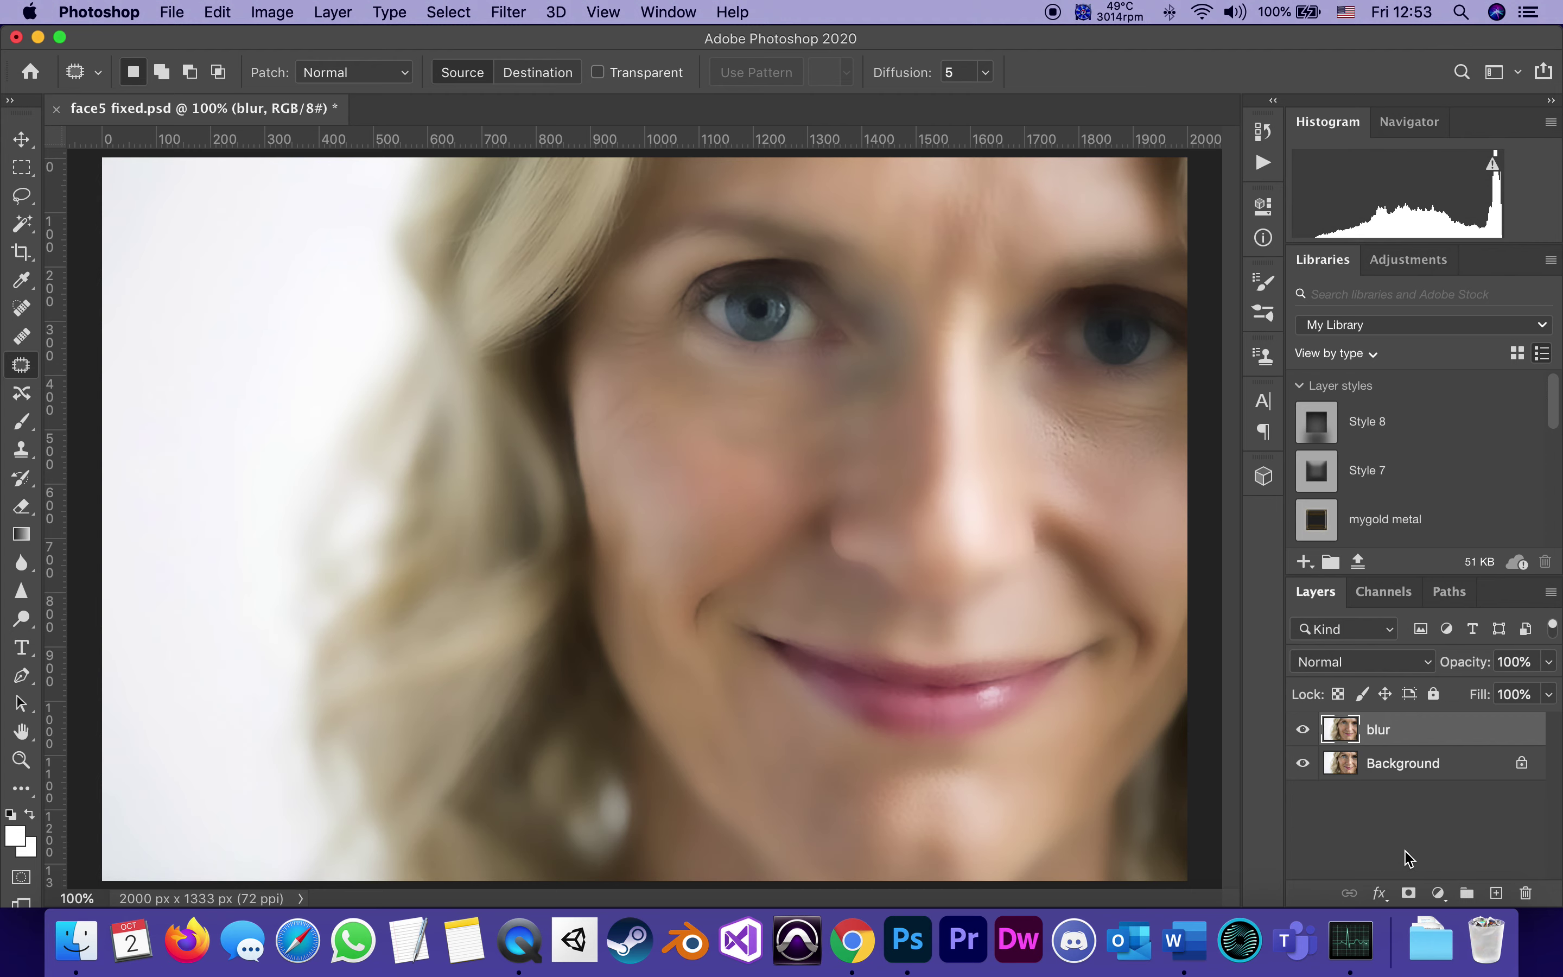
left_click(1409, 895, "alt")
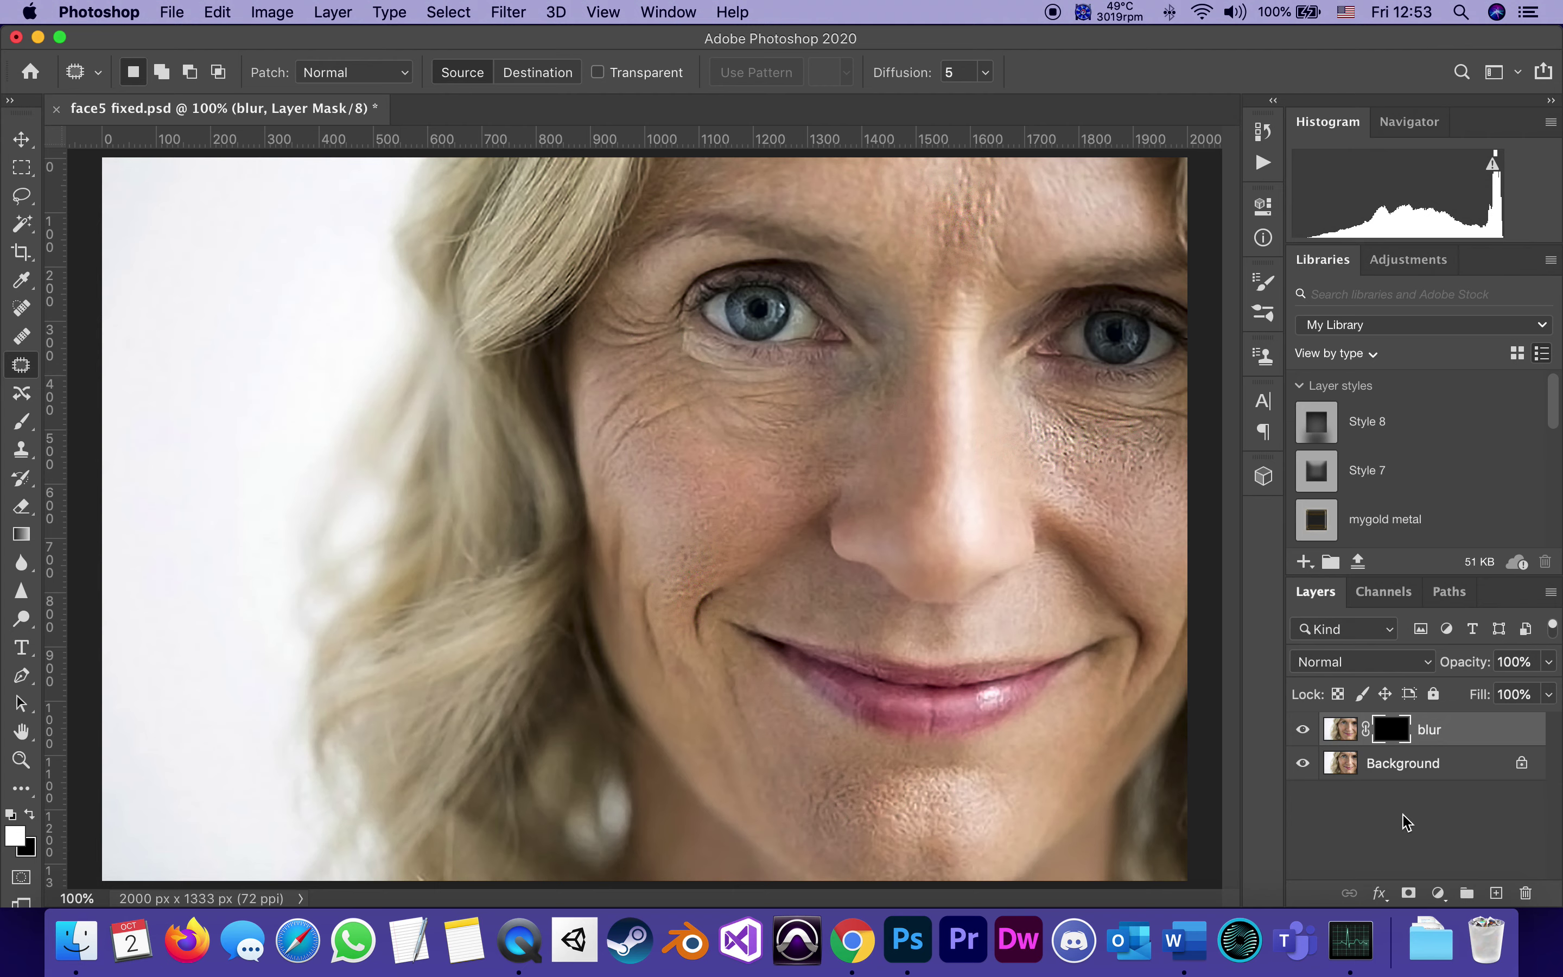
key("Delete")
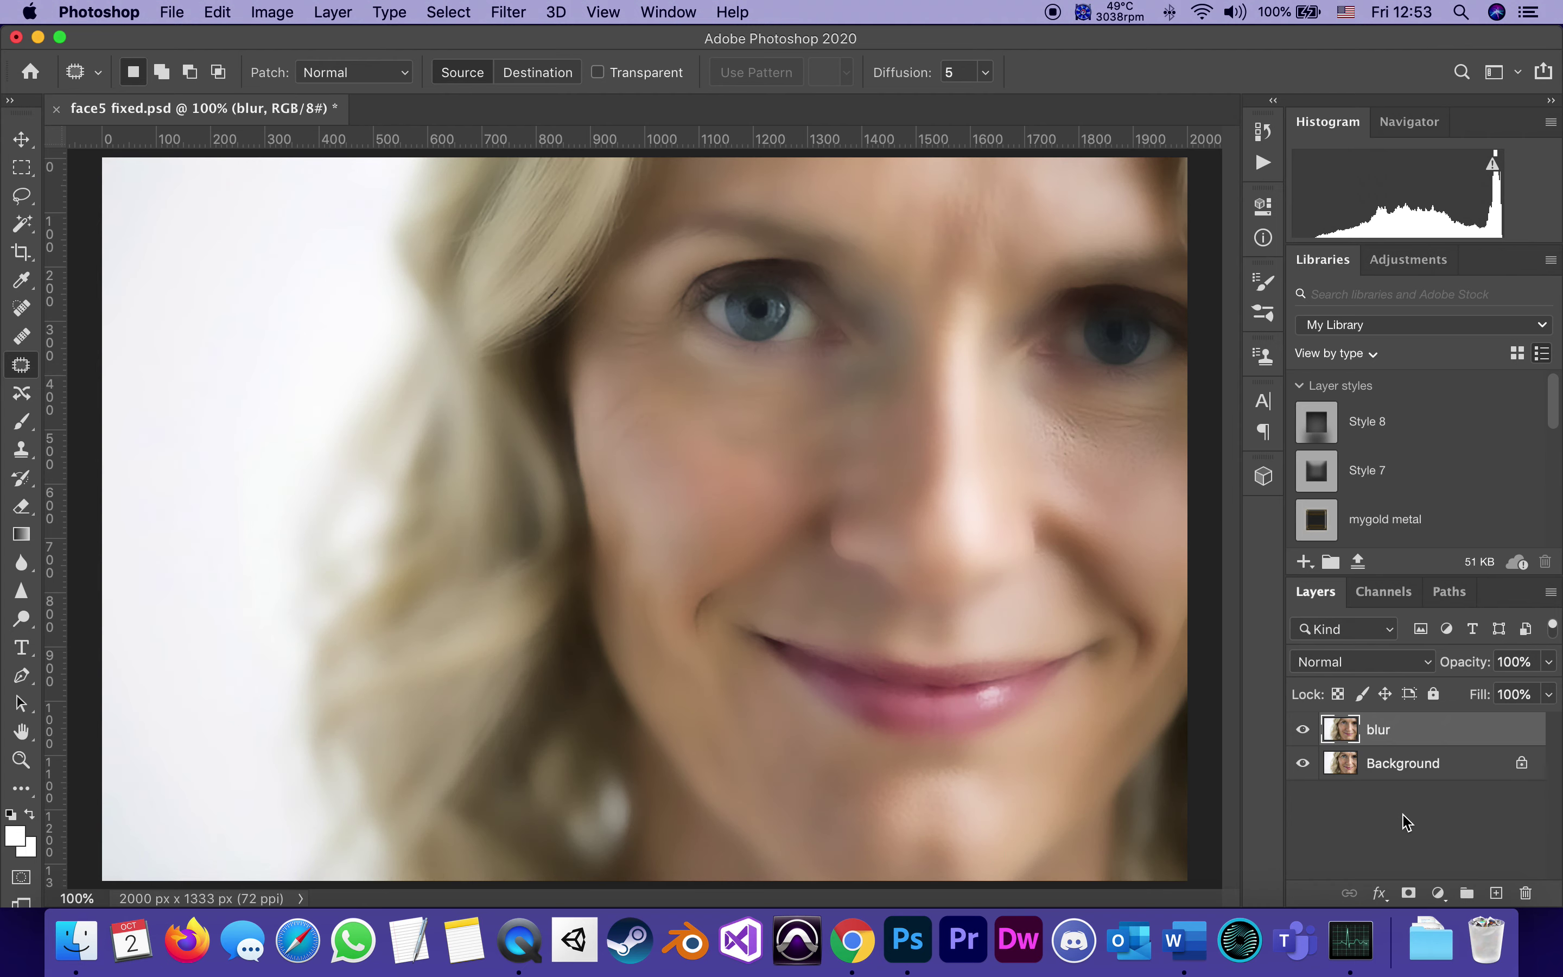
left_click(1410, 893)
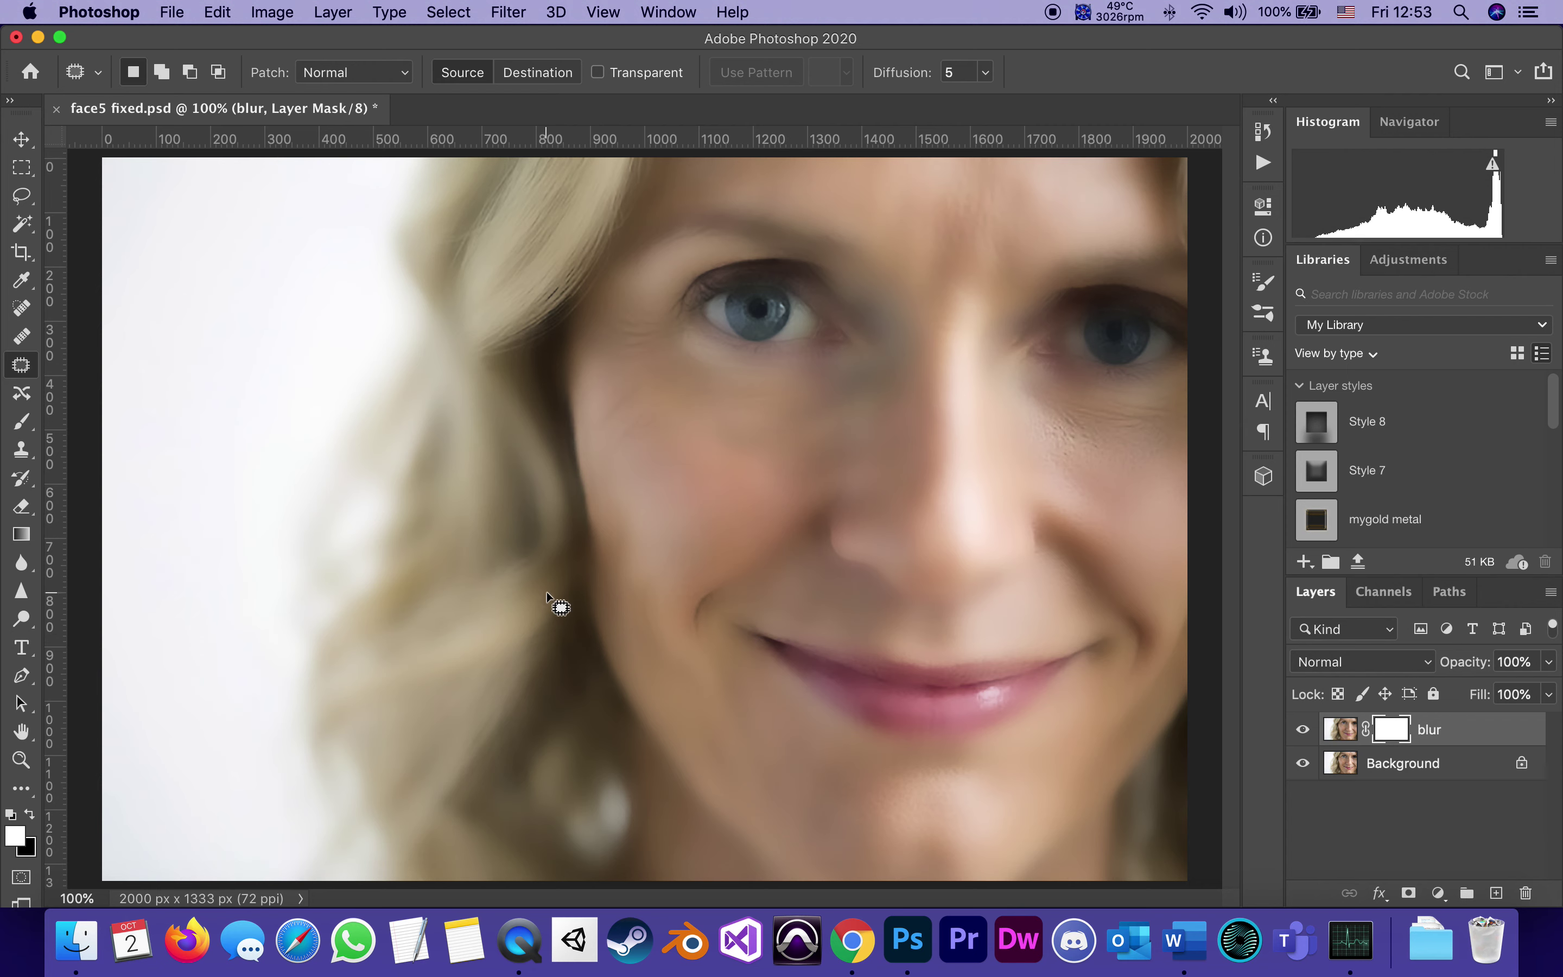
key("super+z")
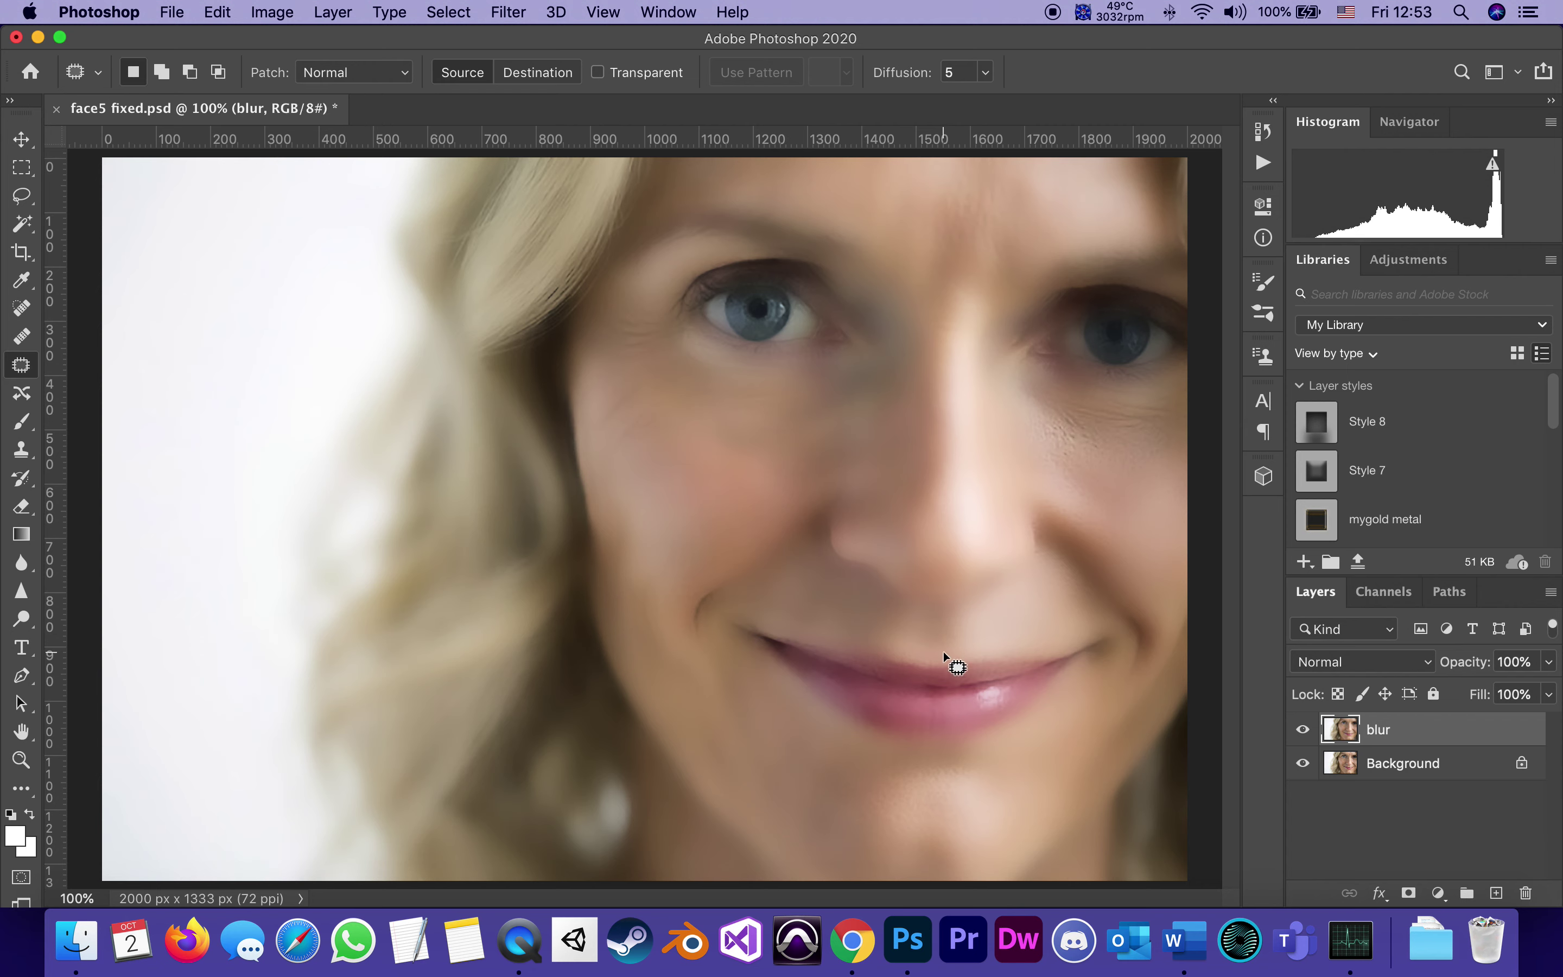
left_click(1410, 893, "alt")
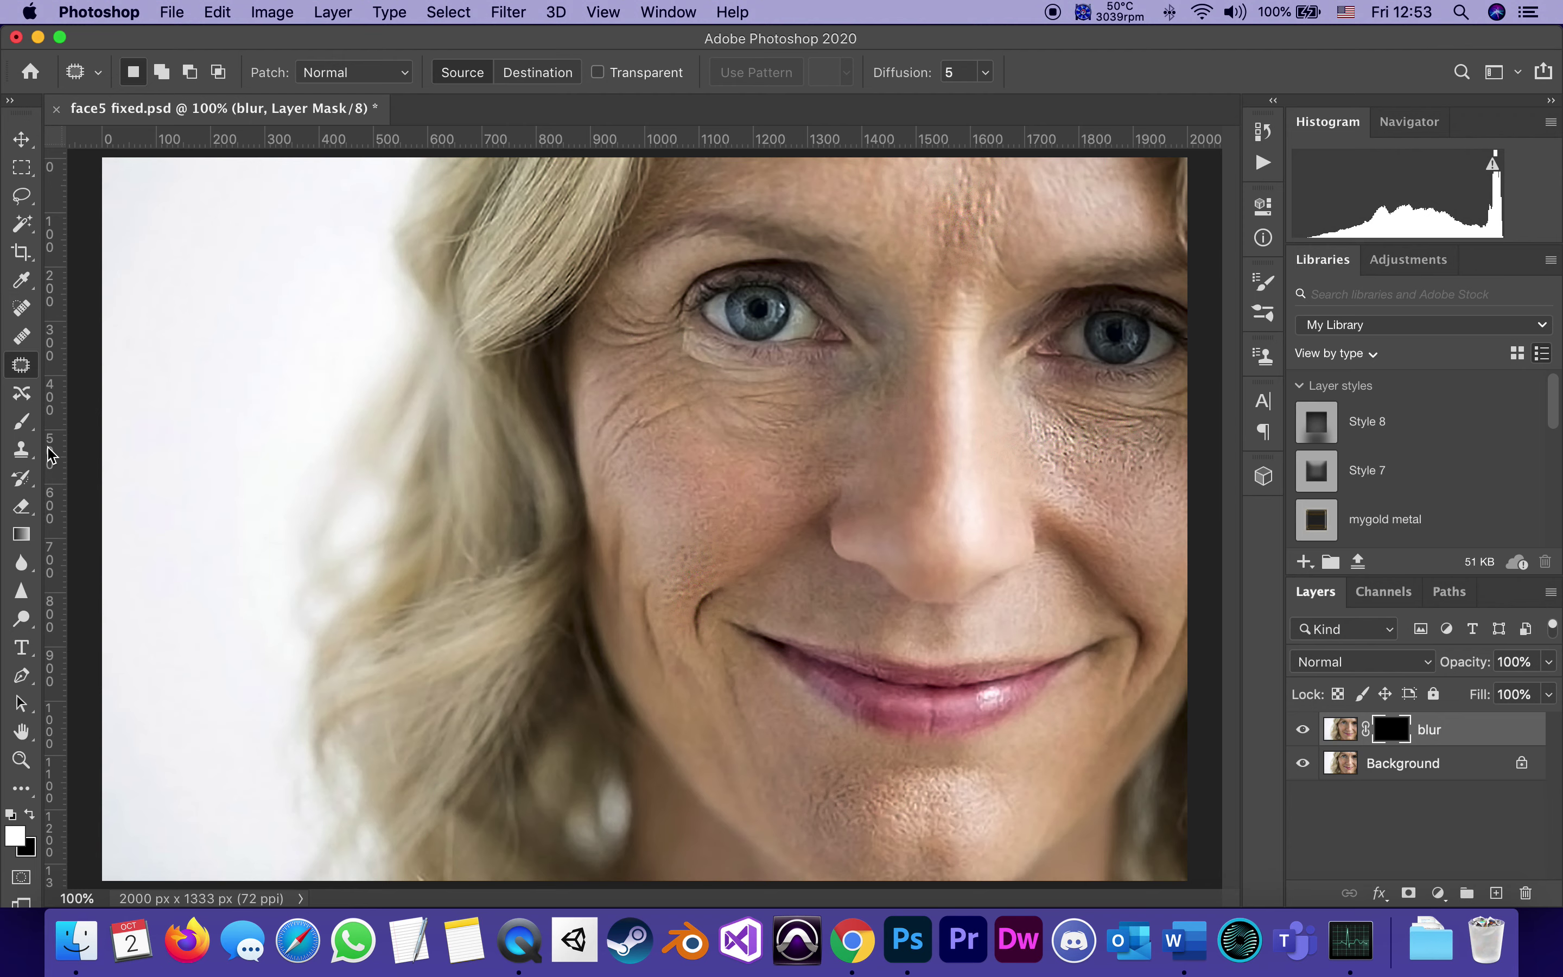
left_click(21, 430)
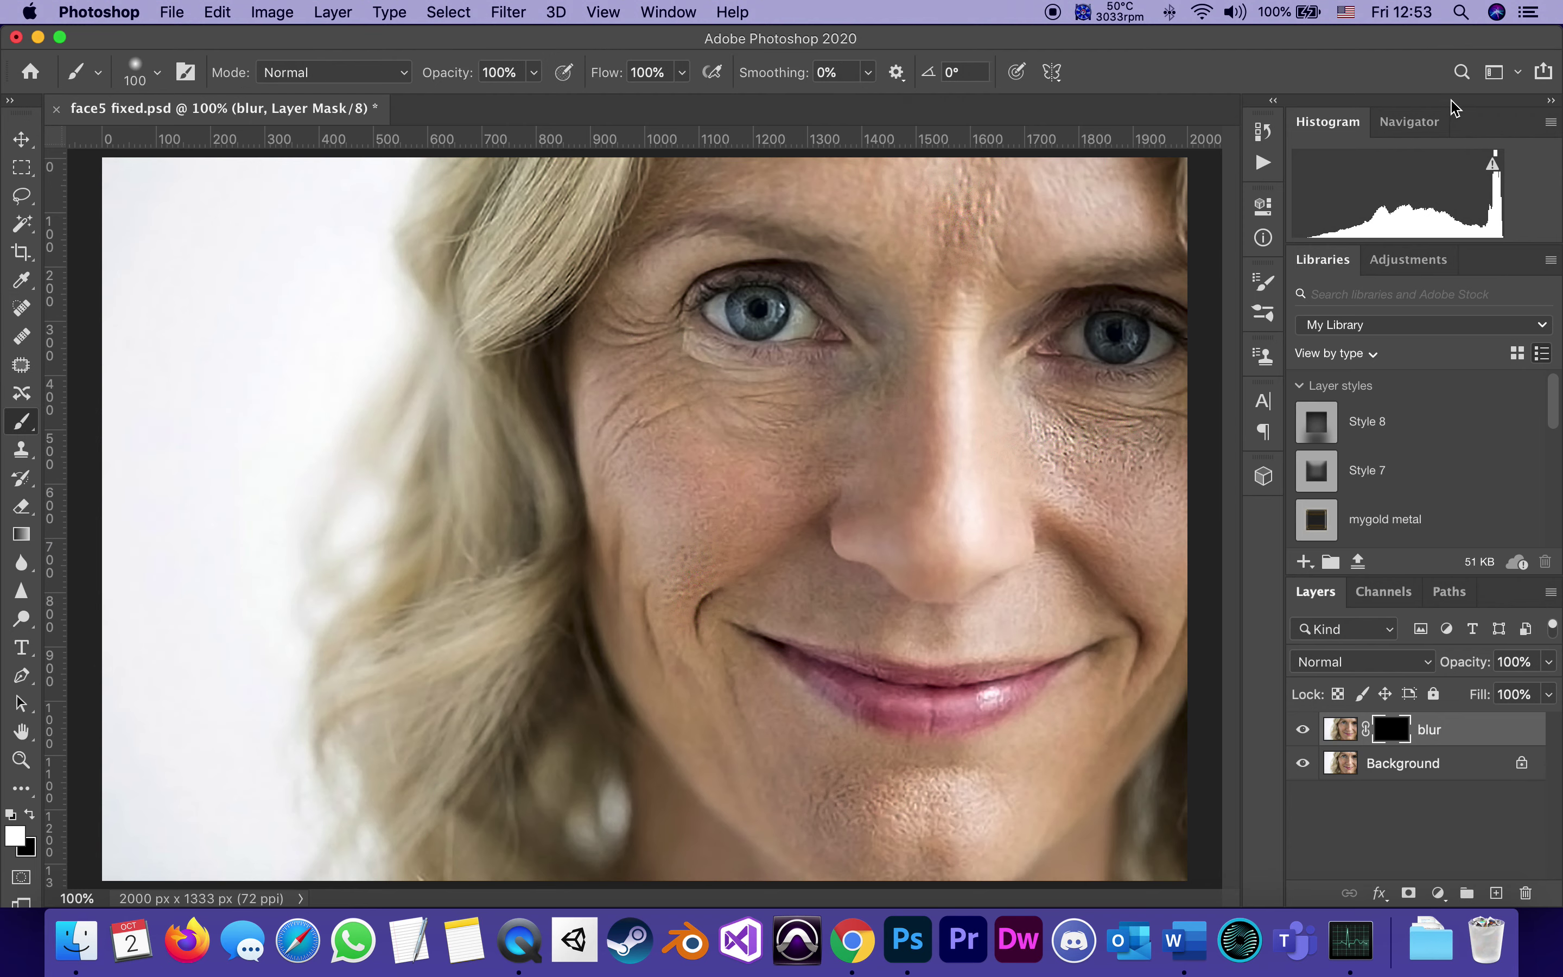
- Switch to the Photography workspace, set brush hardness to 100%, and paint the cheek beside the eye
left_click(1499, 74)
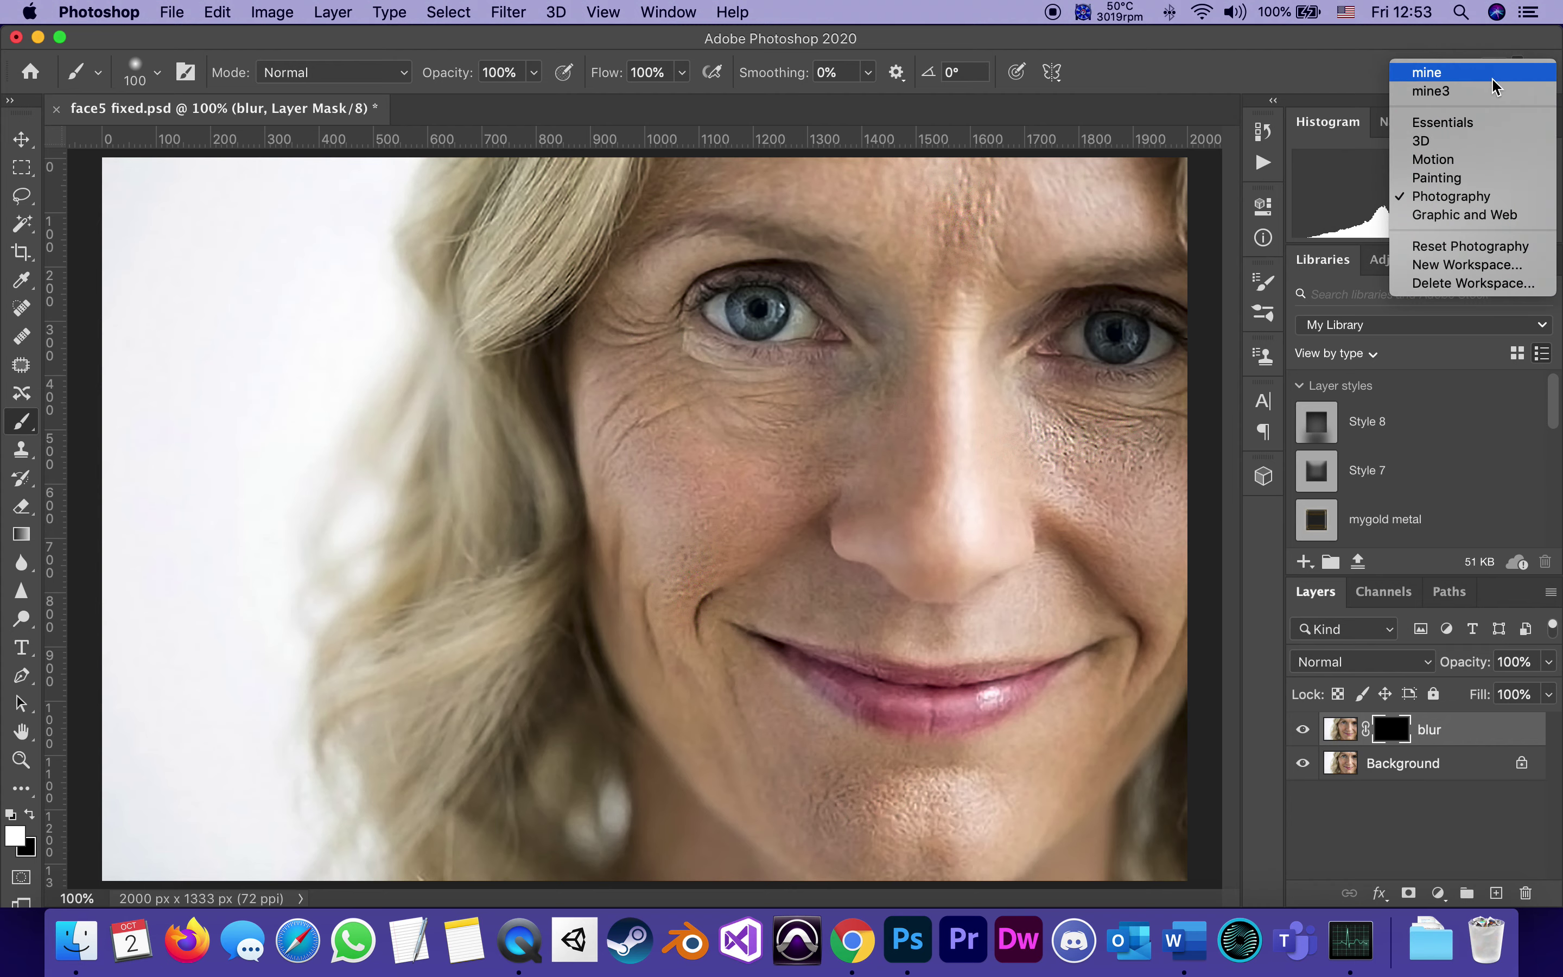
left_click(1496, 196)
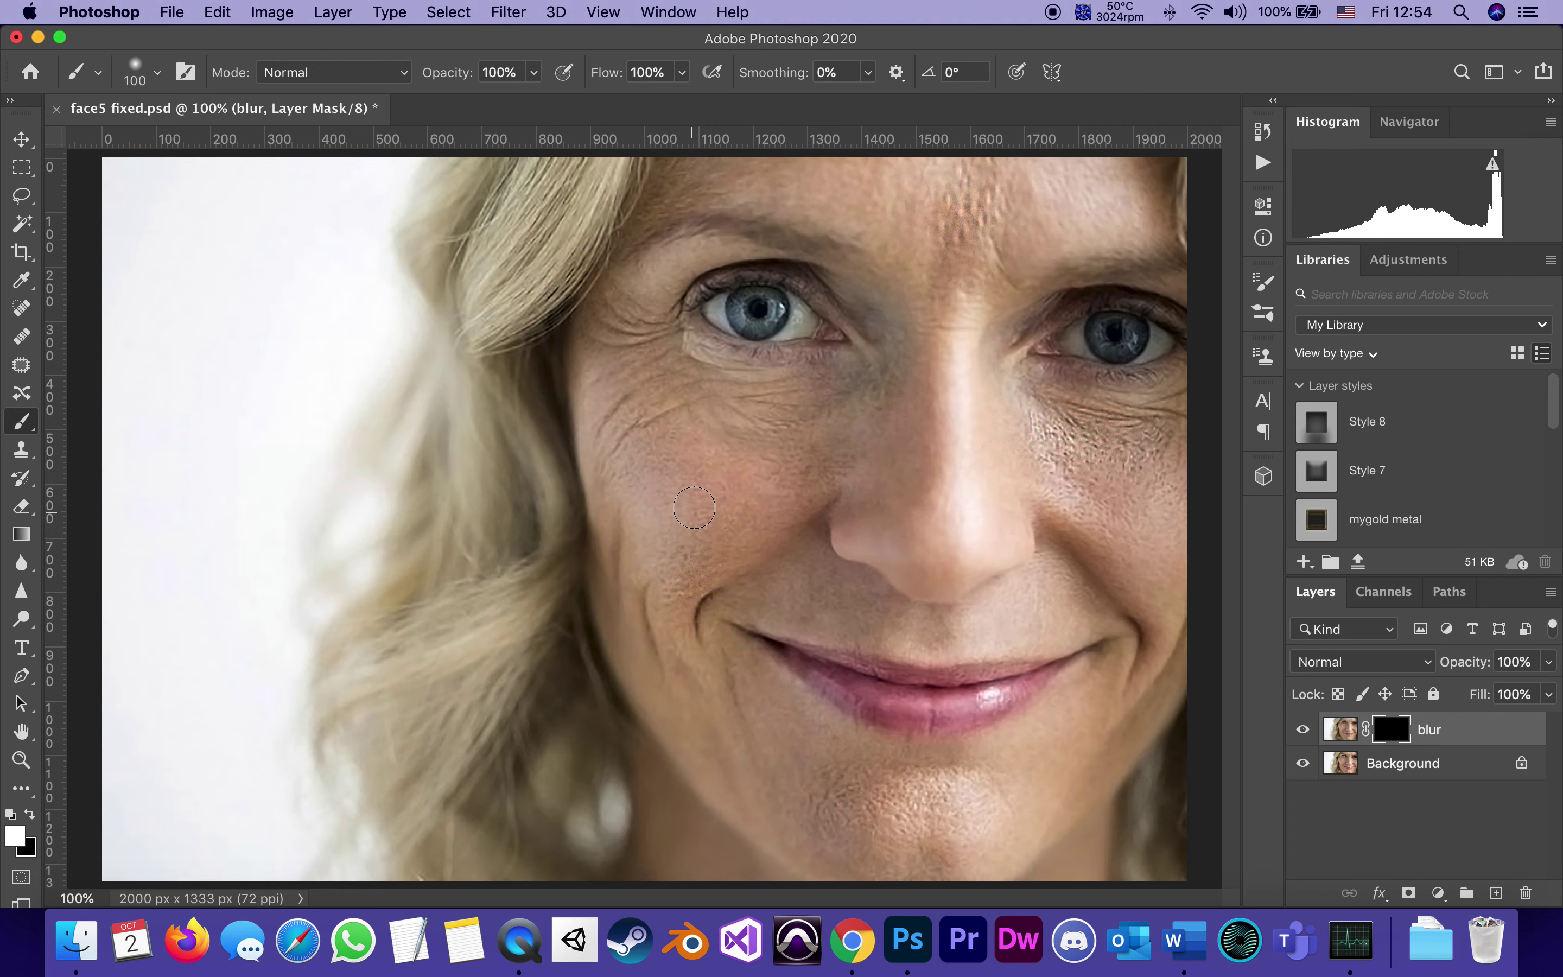
right_click(698, 486)
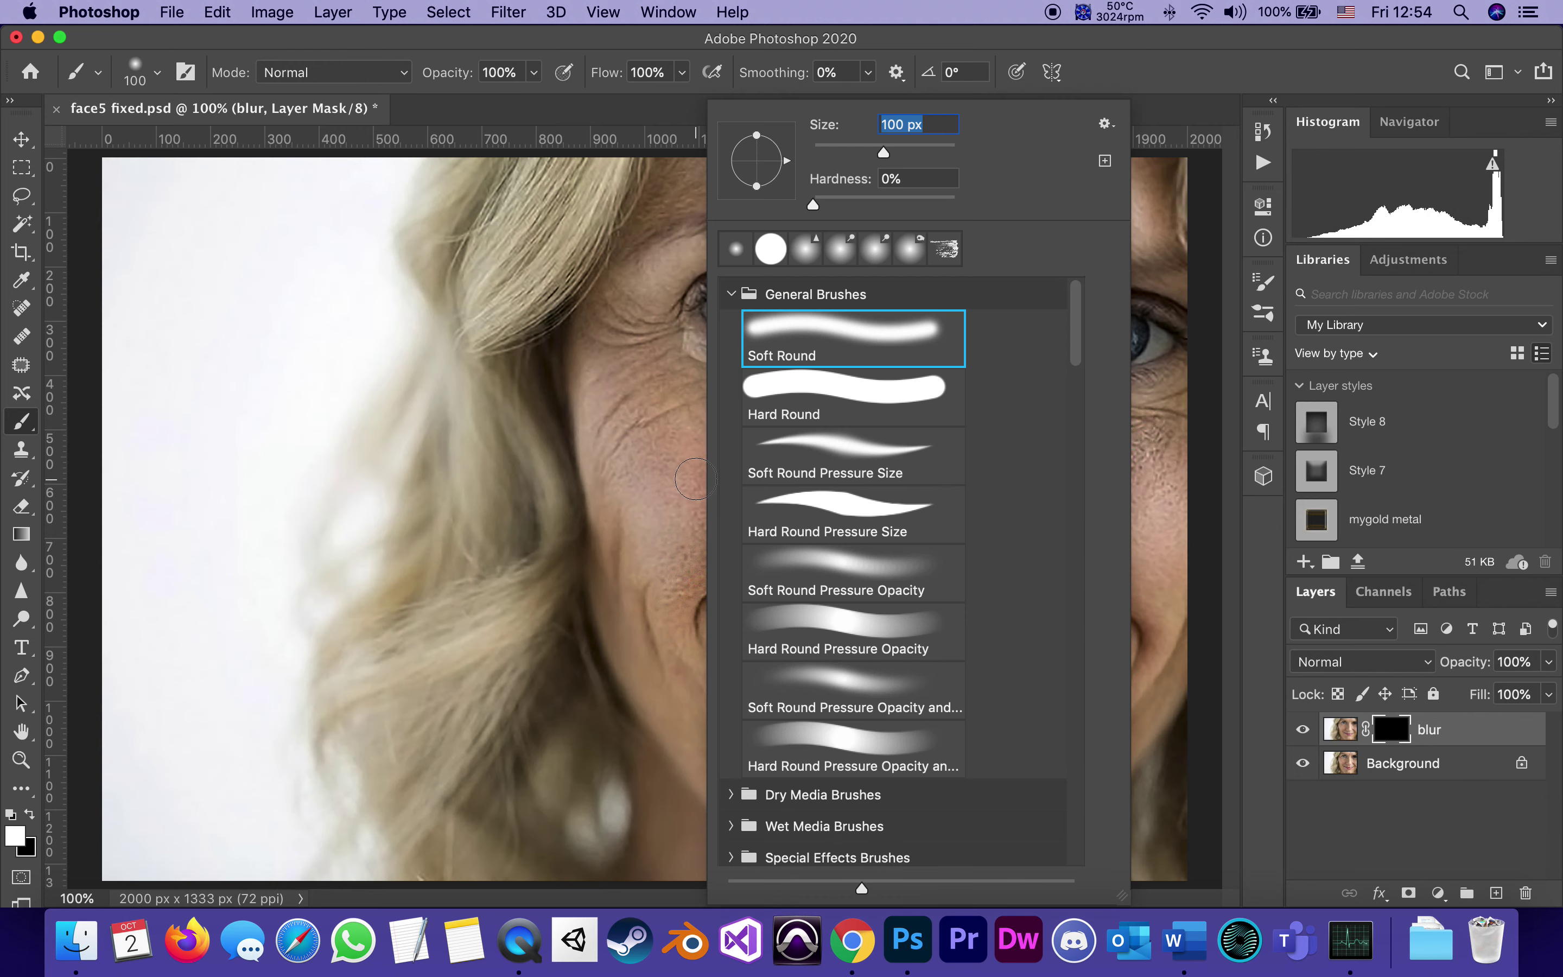
left_click_drag(815, 207, 980, 215)
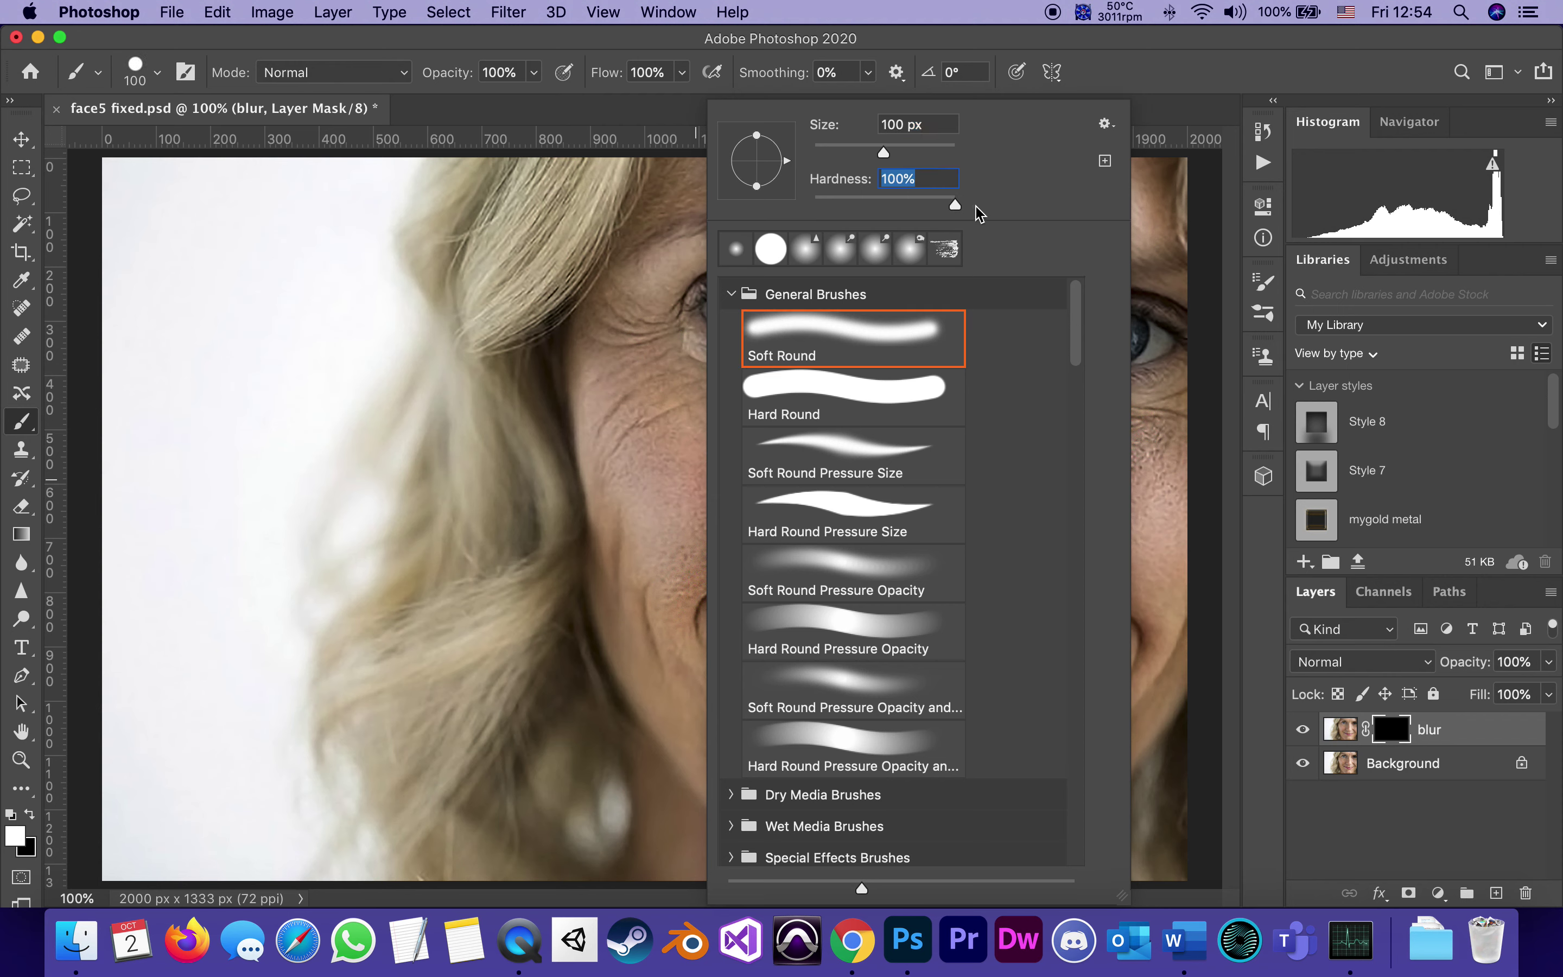
left_click(1167, 210)
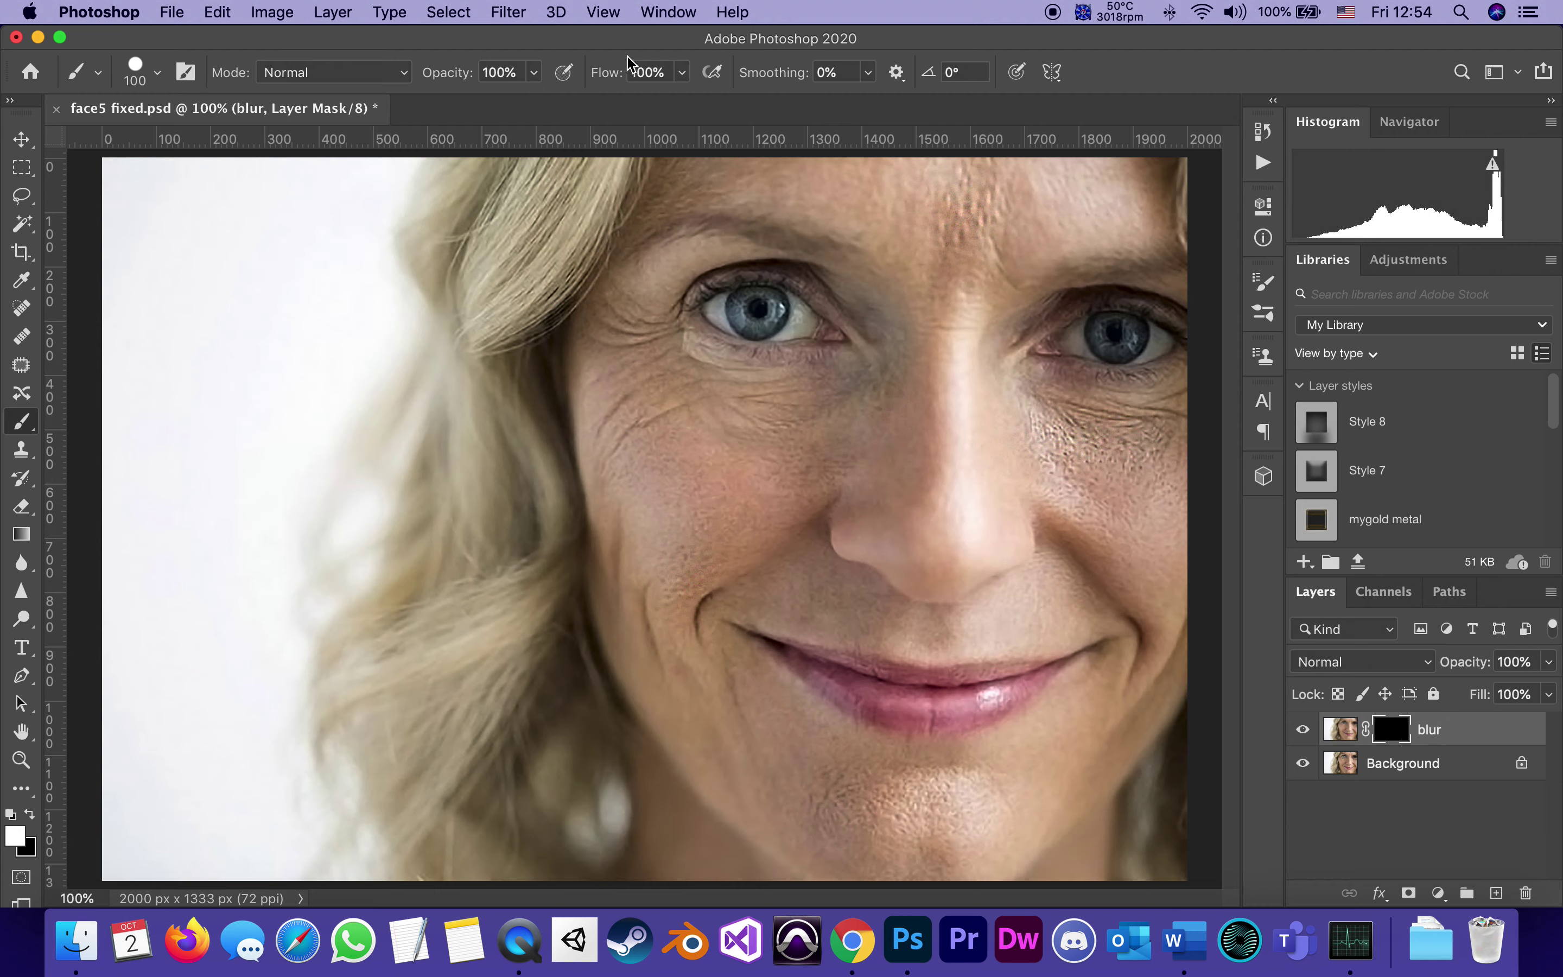
mouse_move(614, 462)
left_mouse_down()
mouse_move(650, 443)
mouse_move(627, 342)
mouse_move(643, 330)
mouse_move(656, 381)
mouse_move(686, 405)
mouse_move(704, 391)
mouse_move(775, 404)
mouse_move(685, 423)
mouse_move(618, 372)
mouse_move(629, 526)
mouse_move(791, 454)
mouse_move(704, 492)
mouse_move(678, 529)
mouse_move(792, 465)
mouse_move(856, 400)
left_mouse_up()
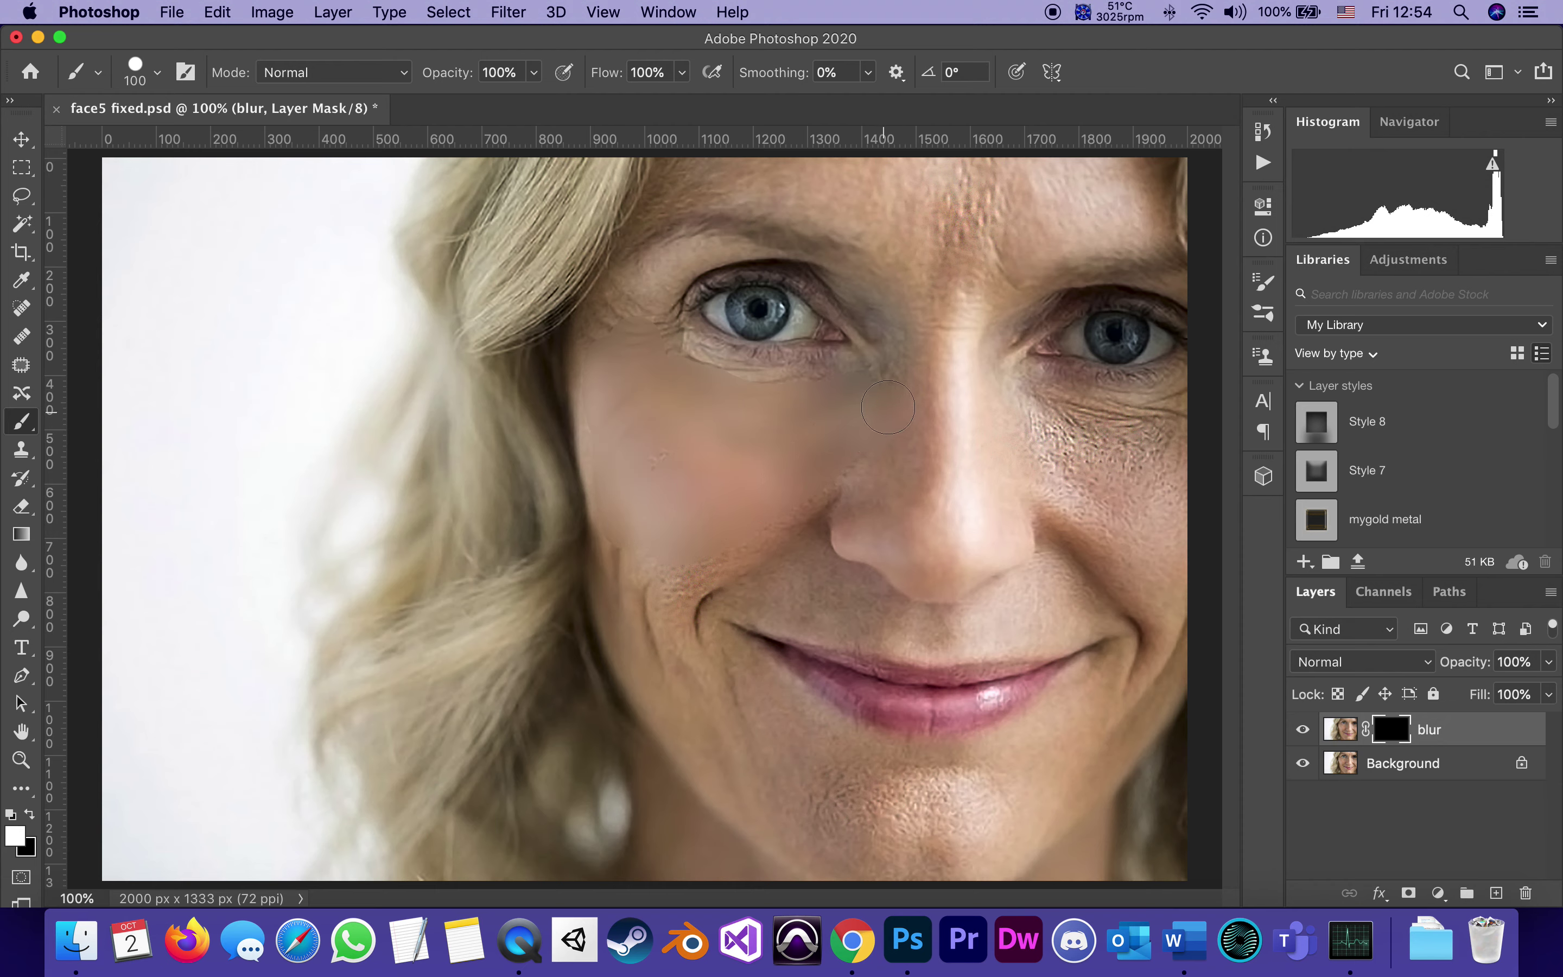
- Paint the mask to smooth the frown lines, the skin above the upper lip, the chin and the mouth-corner cheek
mouse_move(908, 356)
left_mouse_down()
mouse_move(931, 221)
mouse_move(932, 263)
mouse_move(972, 212)
mouse_move(963, 225)
mouse_move(738, 180)
mouse_move(1024, 183)
mouse_move(970, 282)
mouse_move(1069, 201)
mouse_move(1055, 165)
mouse_move(1135, 200)
mouse_move(1043, 240)
mouse_move(975, 310)
mouse_move(918, 464)
left_mouse_up()
mouse_move(812, 478)
left_mouse_down()
mouse_move(673, 629)
mouse_move(683, 562)
mouse_move(722, 549)
left_mouse_up()
key("super+z")
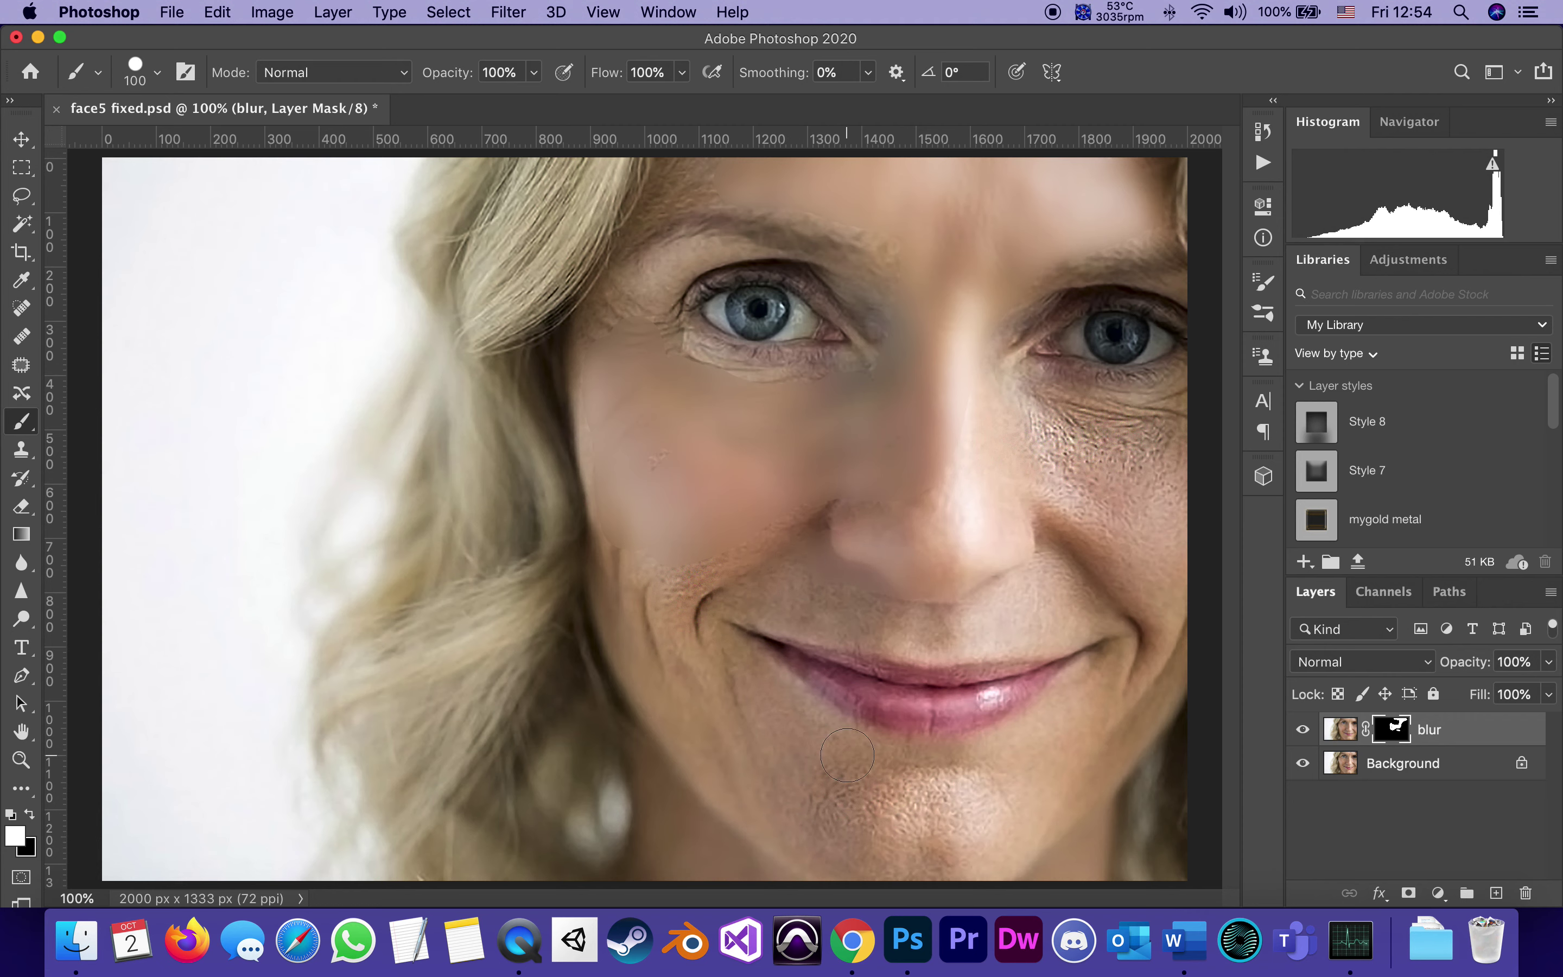
key("super+z")
key("bracketleft")
key("bracketleft")
mouse_move(758, 598)
left_mouse_down()
mouse_move(955, 634)
mouse_move(1056, 620)
mouse_move(1065, 605)
mouse_move(1017, 611)
mouse_move(1063, 580)
mouse_move(1088, 612)
mouse_move(1077, 496)
mouse_move(1140, 580)
mouse_move(1094, 470)
mouse_move(1056, 426)
mouse_move(1059, 473)
mouse_move(1025, 410)
mouse_move(1072, 441)
mouse_move(1093, 438)
mouse_move(1065, 418)
mouse_move(1137, 446)
mouse_move(1100, 418)
mouse_move(1171, 412)
mouse_move(1159, 507)
mouse_move(1126, 455)
mouse_move(1152, 433)
mouse_move(1145, 469)
mouse_move(1125, 471)
mouse_move(1044, 413)
mouse_move(1083, 451)
left_mouse_up()
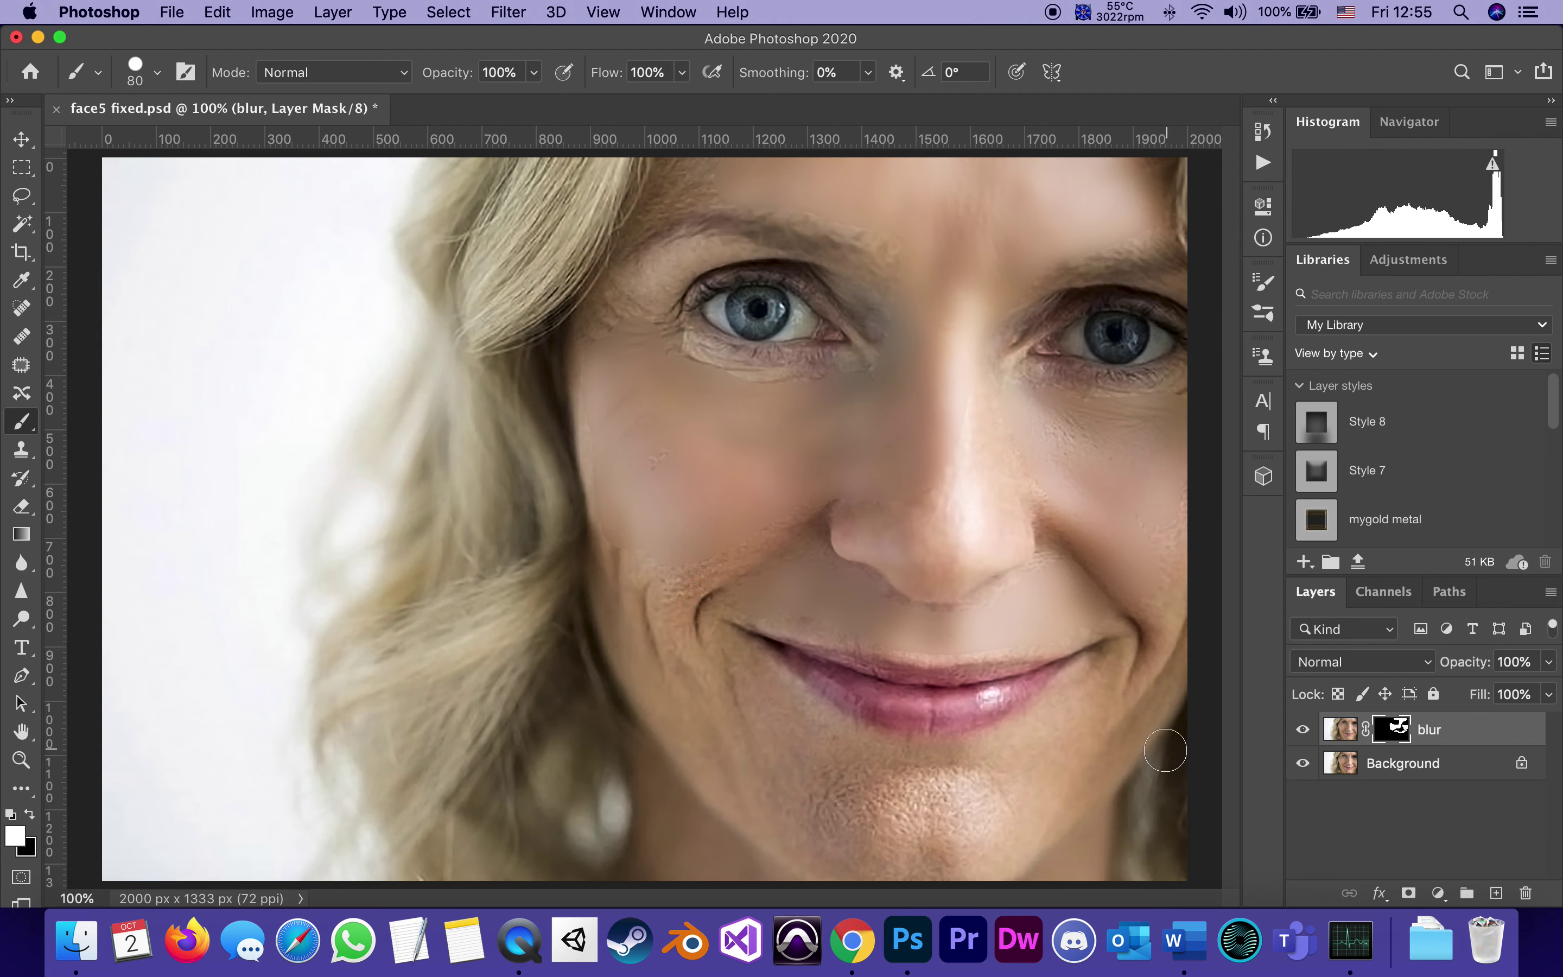
mouse_move(1006, 799)
left_mouse_down()
mouse_move(857, 795)
mouse_move(957, 782)
mouse_move(888, 838)
mouse_move(988, 826)
mouse_move(910, 862)
mouse_move(803, 799)
left_mouse_up()
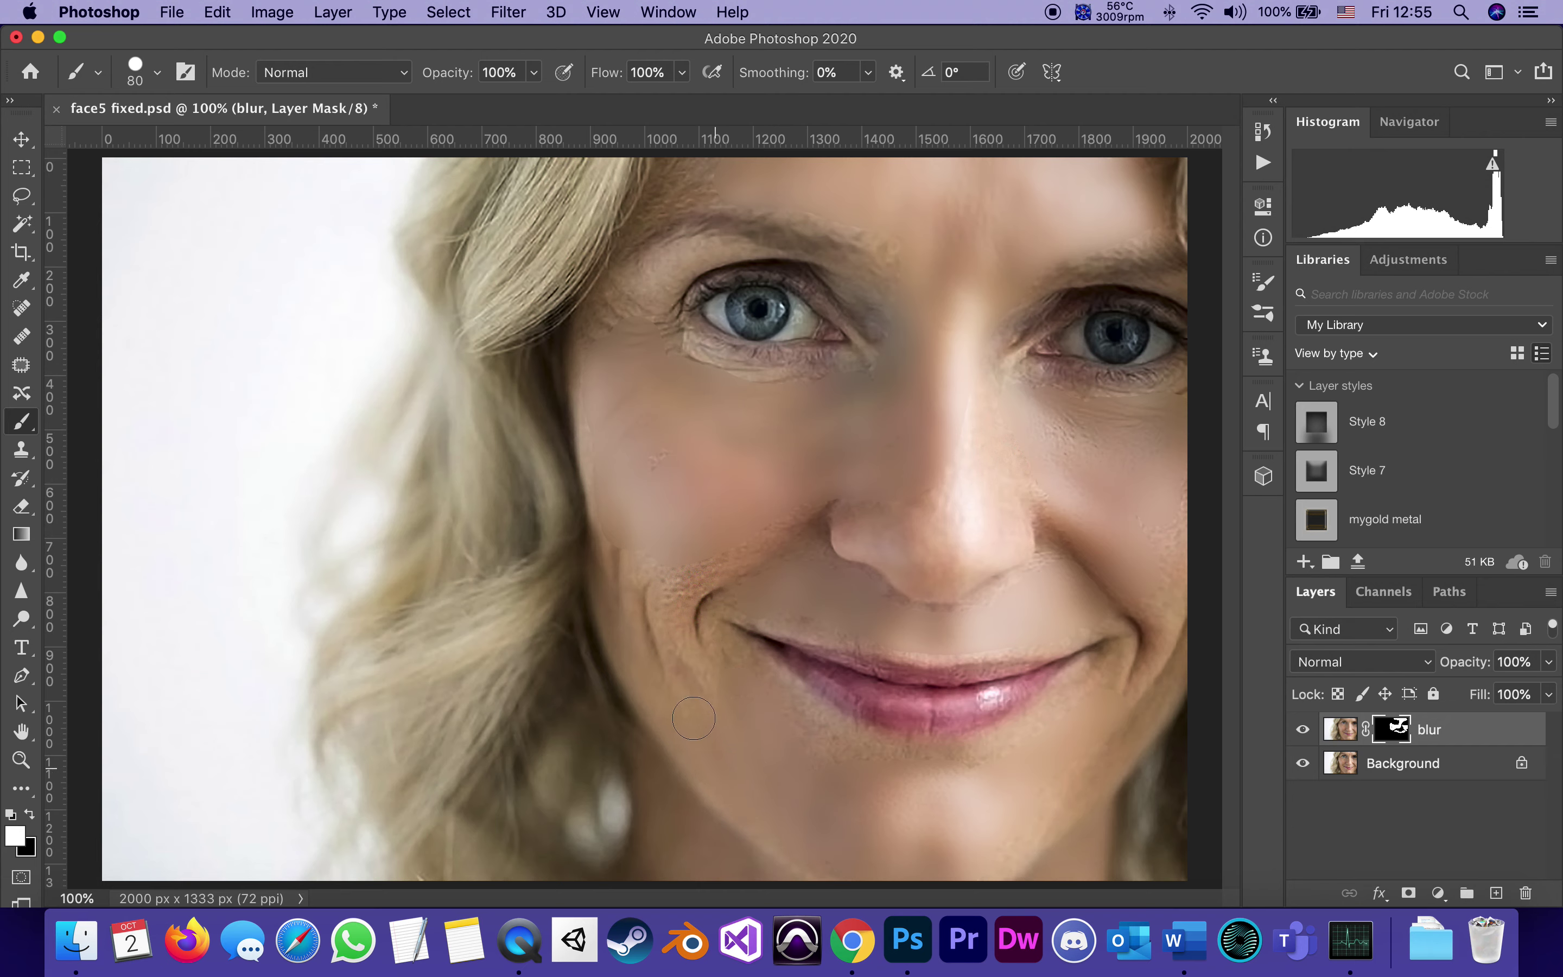
mouse_move(641, 656)
left_mouse_down()
mouse_move(695, 586)
mouse_move(673, 587)
mouse_move(725, 559)
left_mouse_up()
- Lower the brush opacity to 45% and gently soften the cheek crease
key("super+minus")
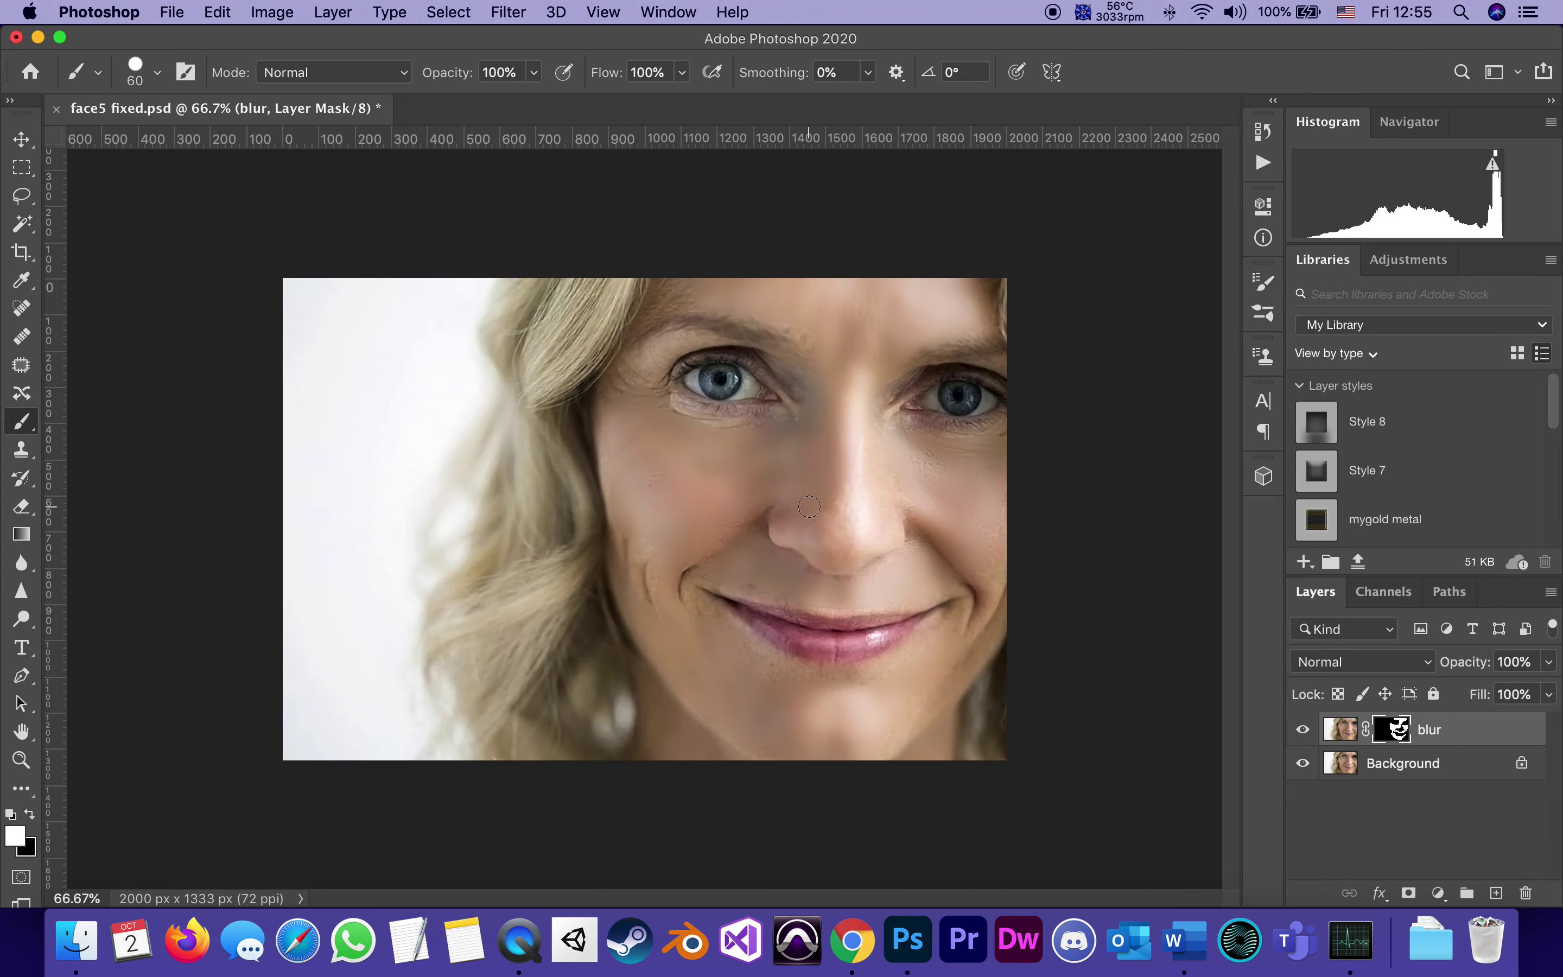
left_click(534, 72)
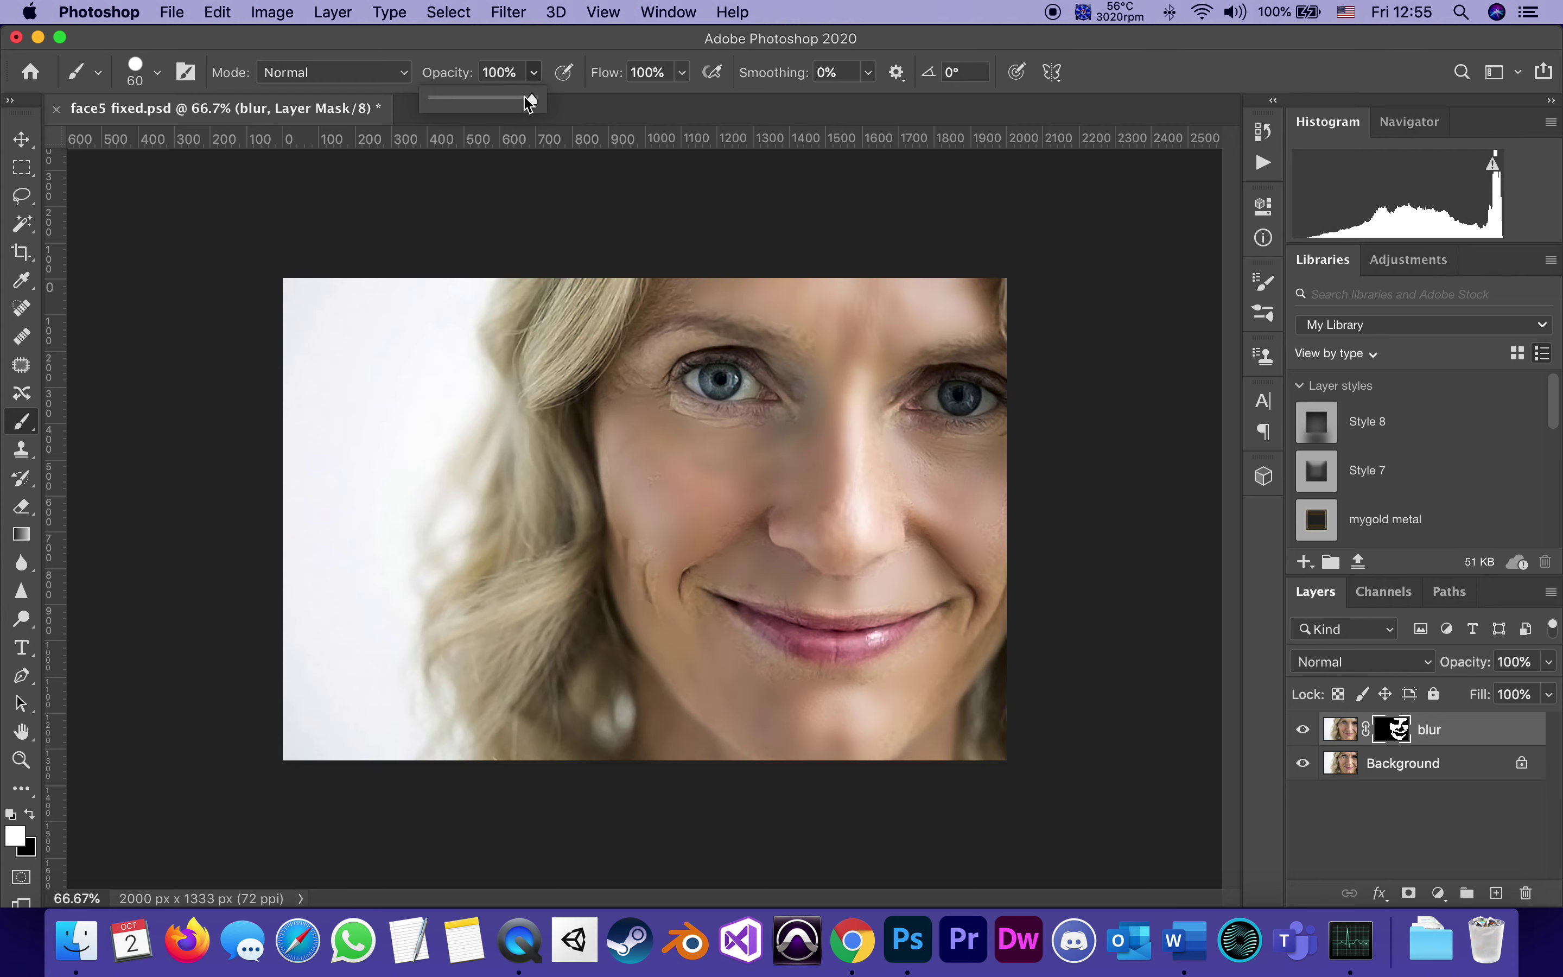
left_click_drag(530, 102, 480, 116)
key("super+equal")
key("super+equal")
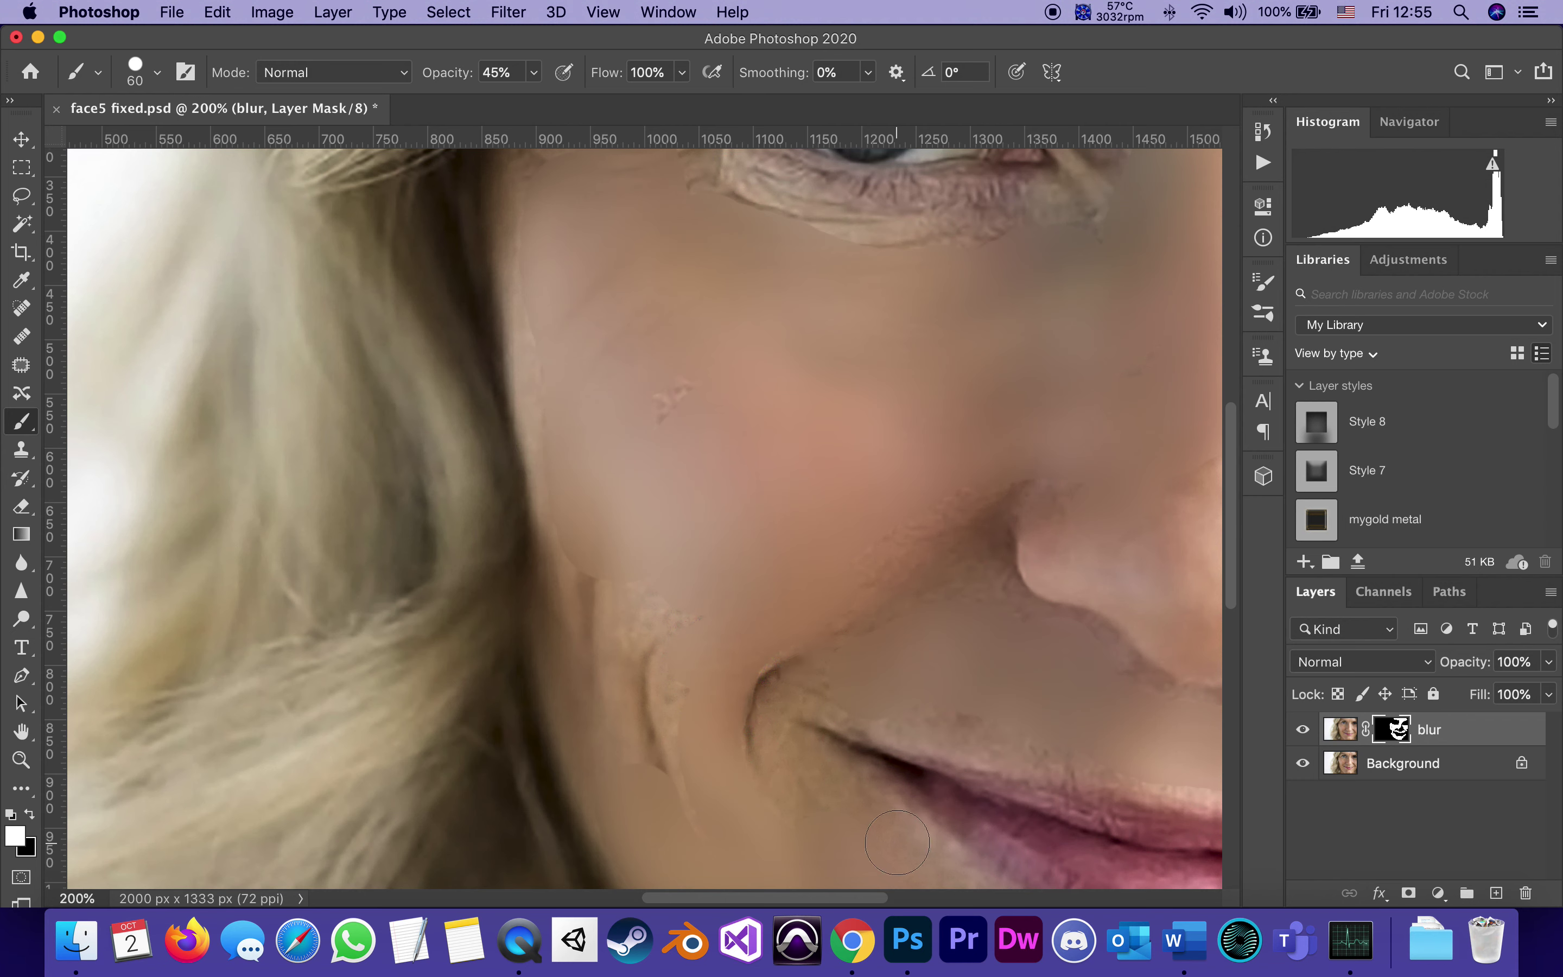
key("super+minus")
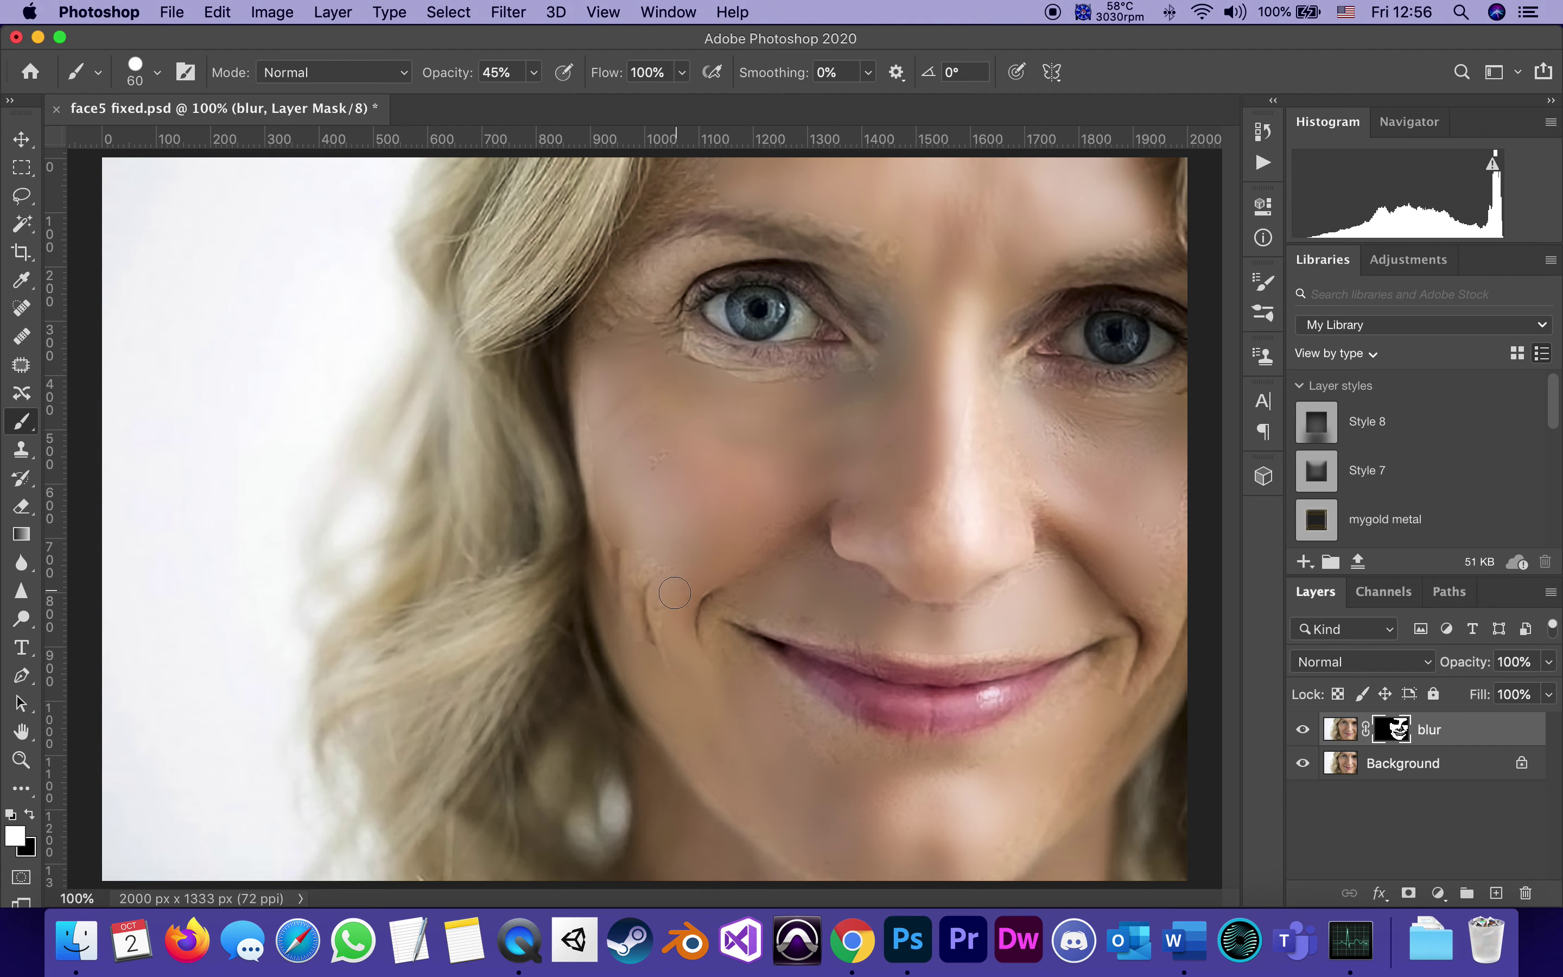
mouse_move(675, 593)
left_mouse_down()
mouse_move(630, 556)
mouse_move(643, 586)
mouse_move(665, 542)
left_mouse_up()
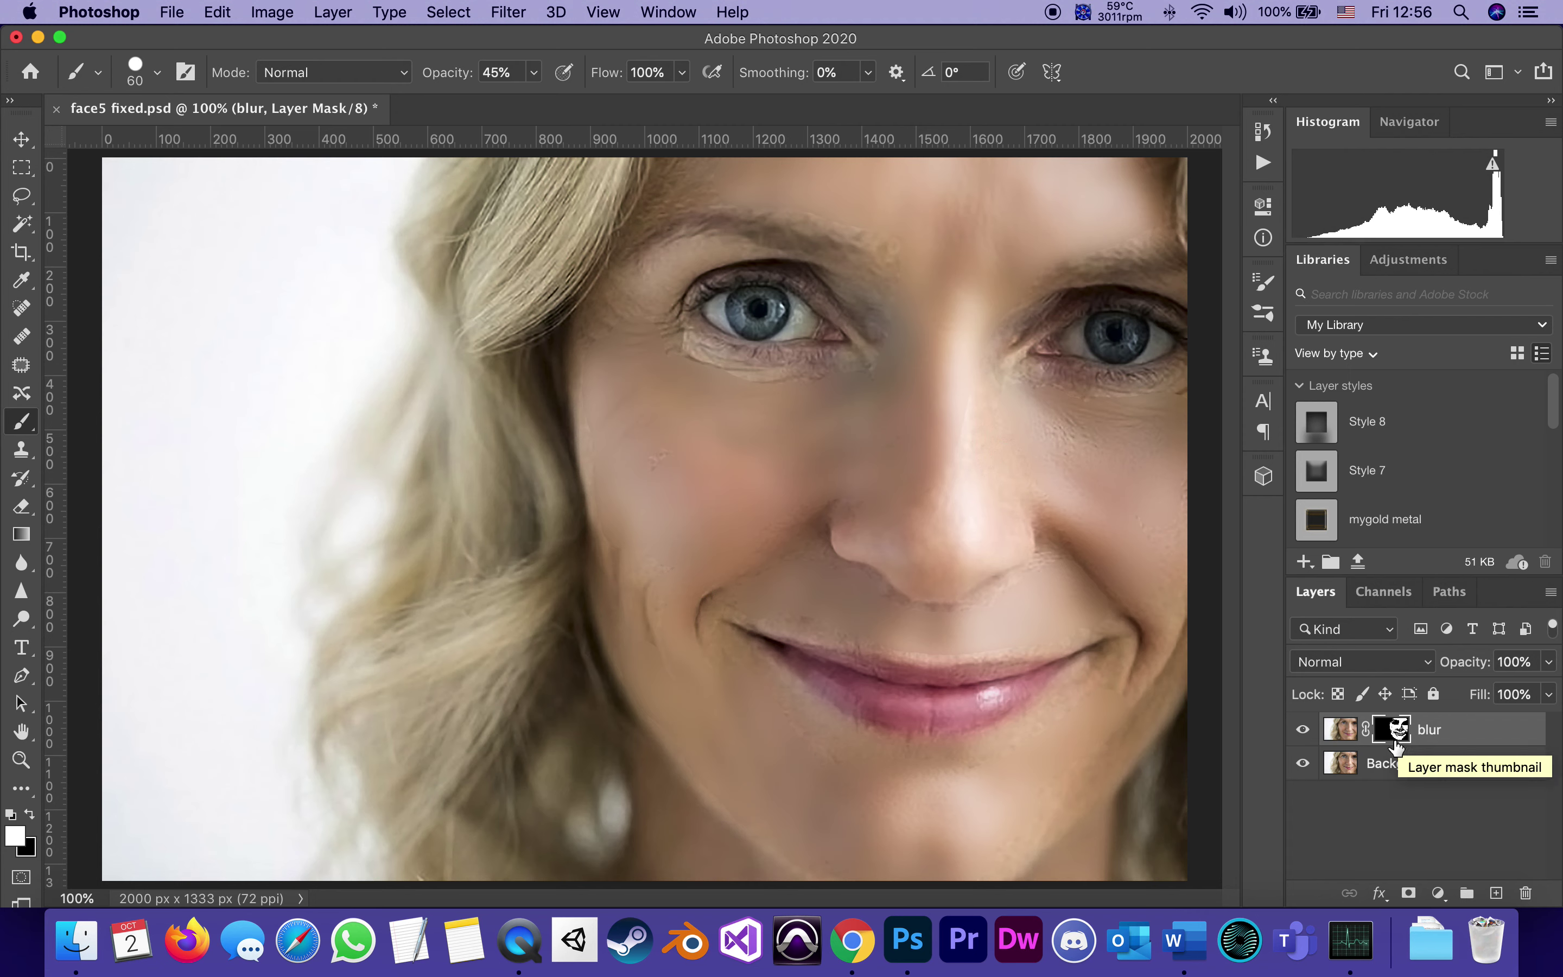
- Lower the blur layer's opacity to 70%
left_click(1550, 663)
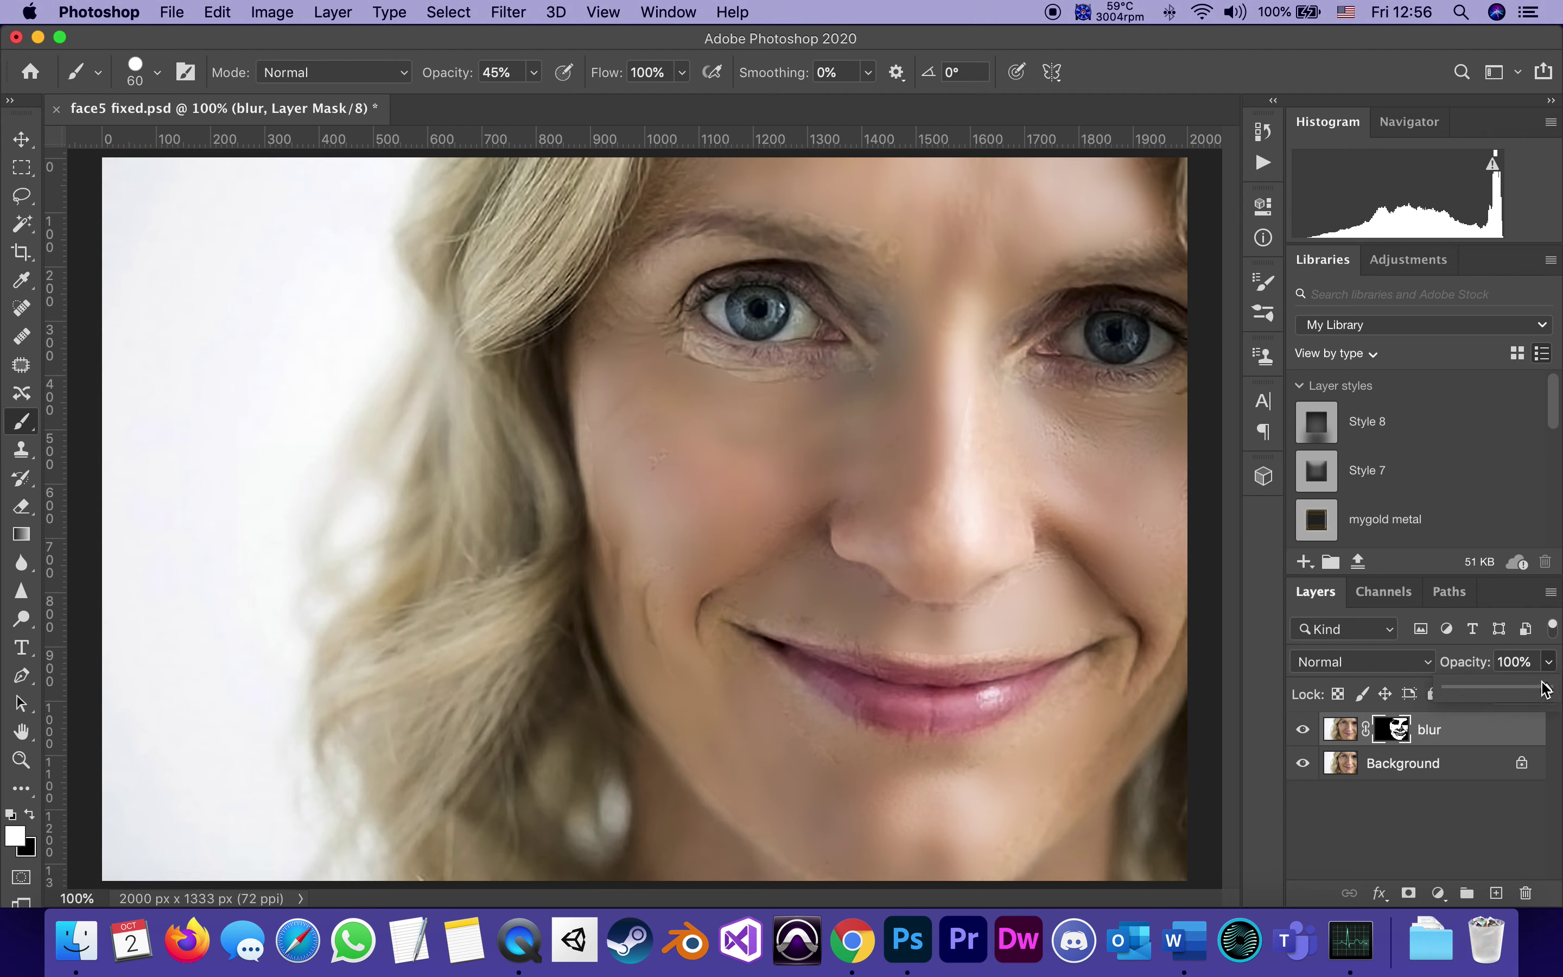
left_click_drag(1544, 688, 1516, 711)
left_click_drag(1515, 705, 1516, 705)
left_click(1491, 824)
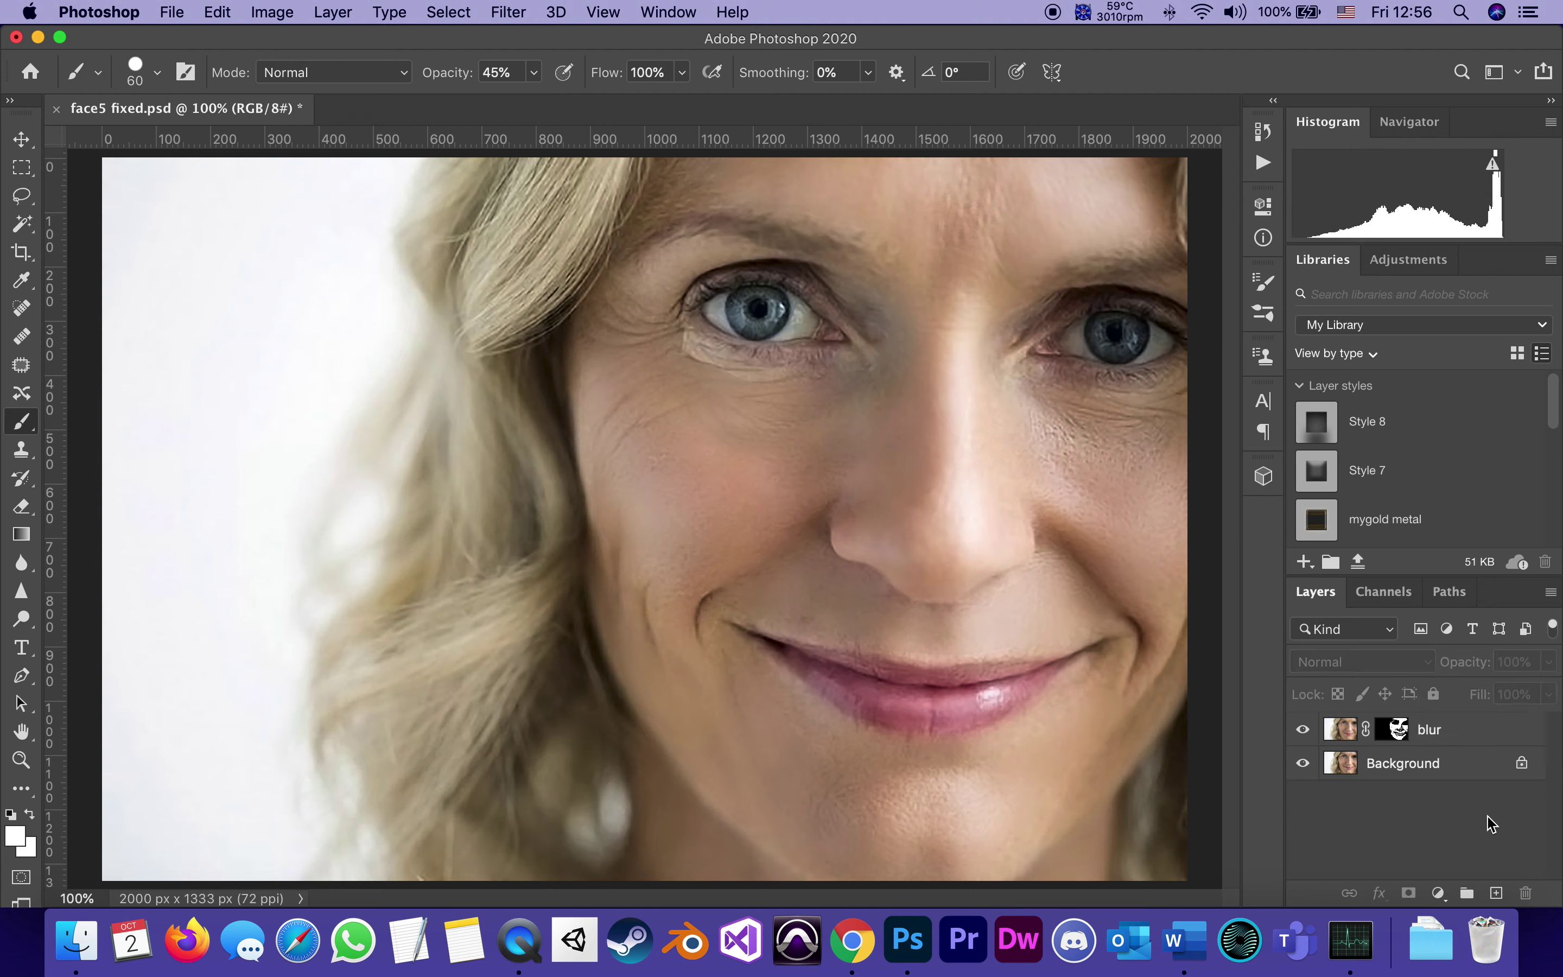
- Toggle the blur layer's visibility to compare before and after, then select its layer mask
left_click(1304, 730)
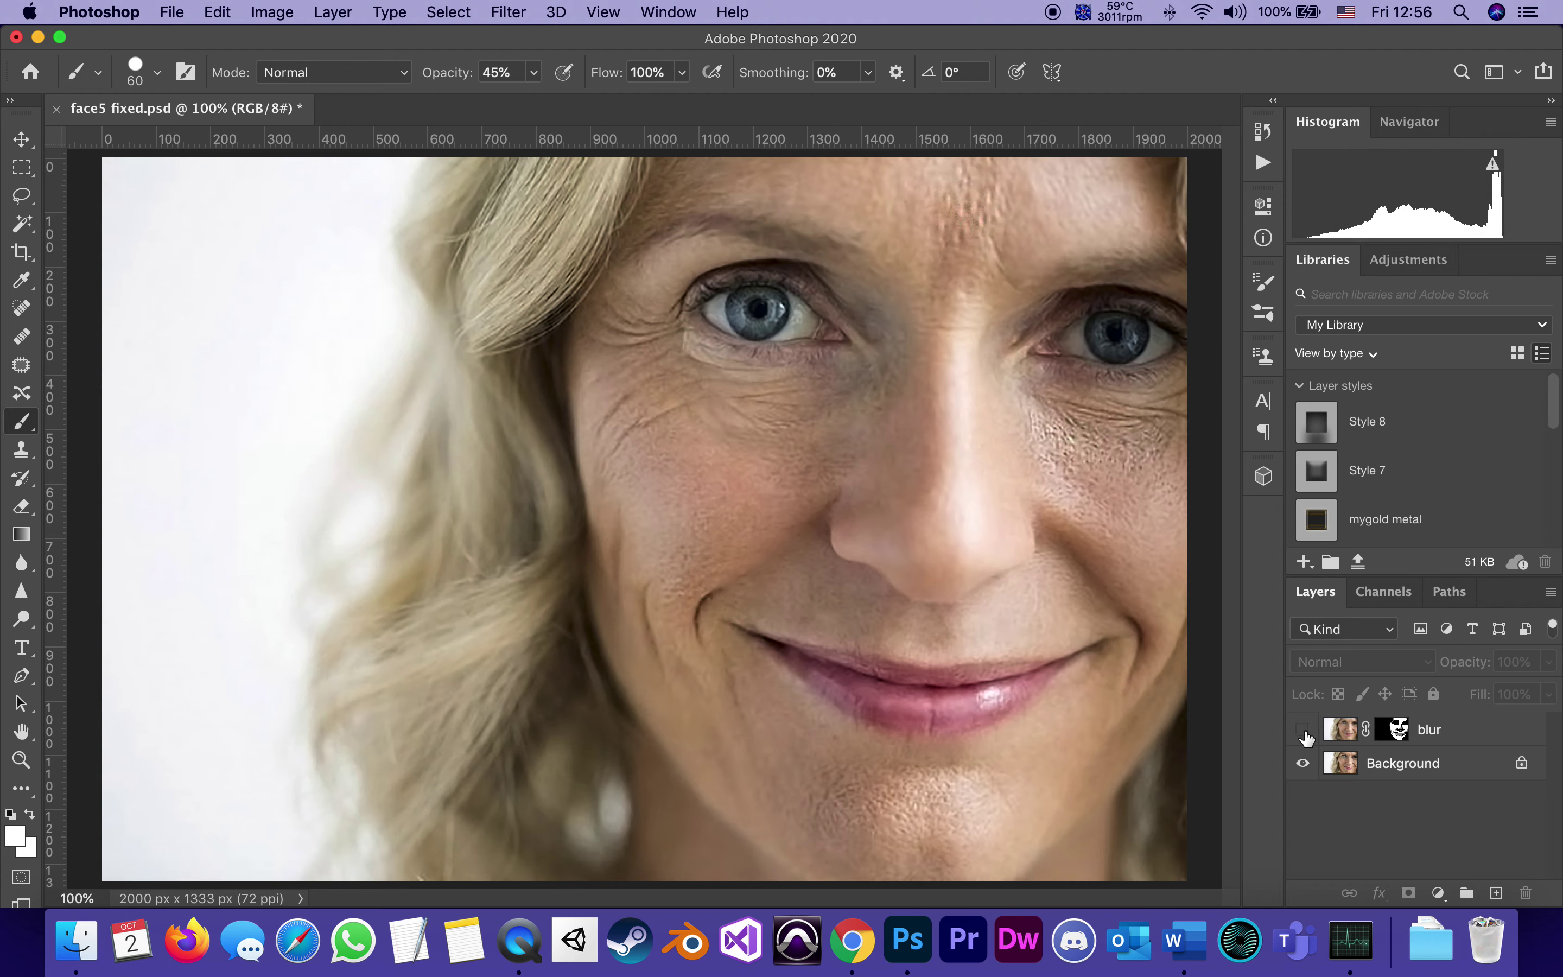
left_click(1304, 731)
left_click(1304, 730)
left_click(1304, 731)
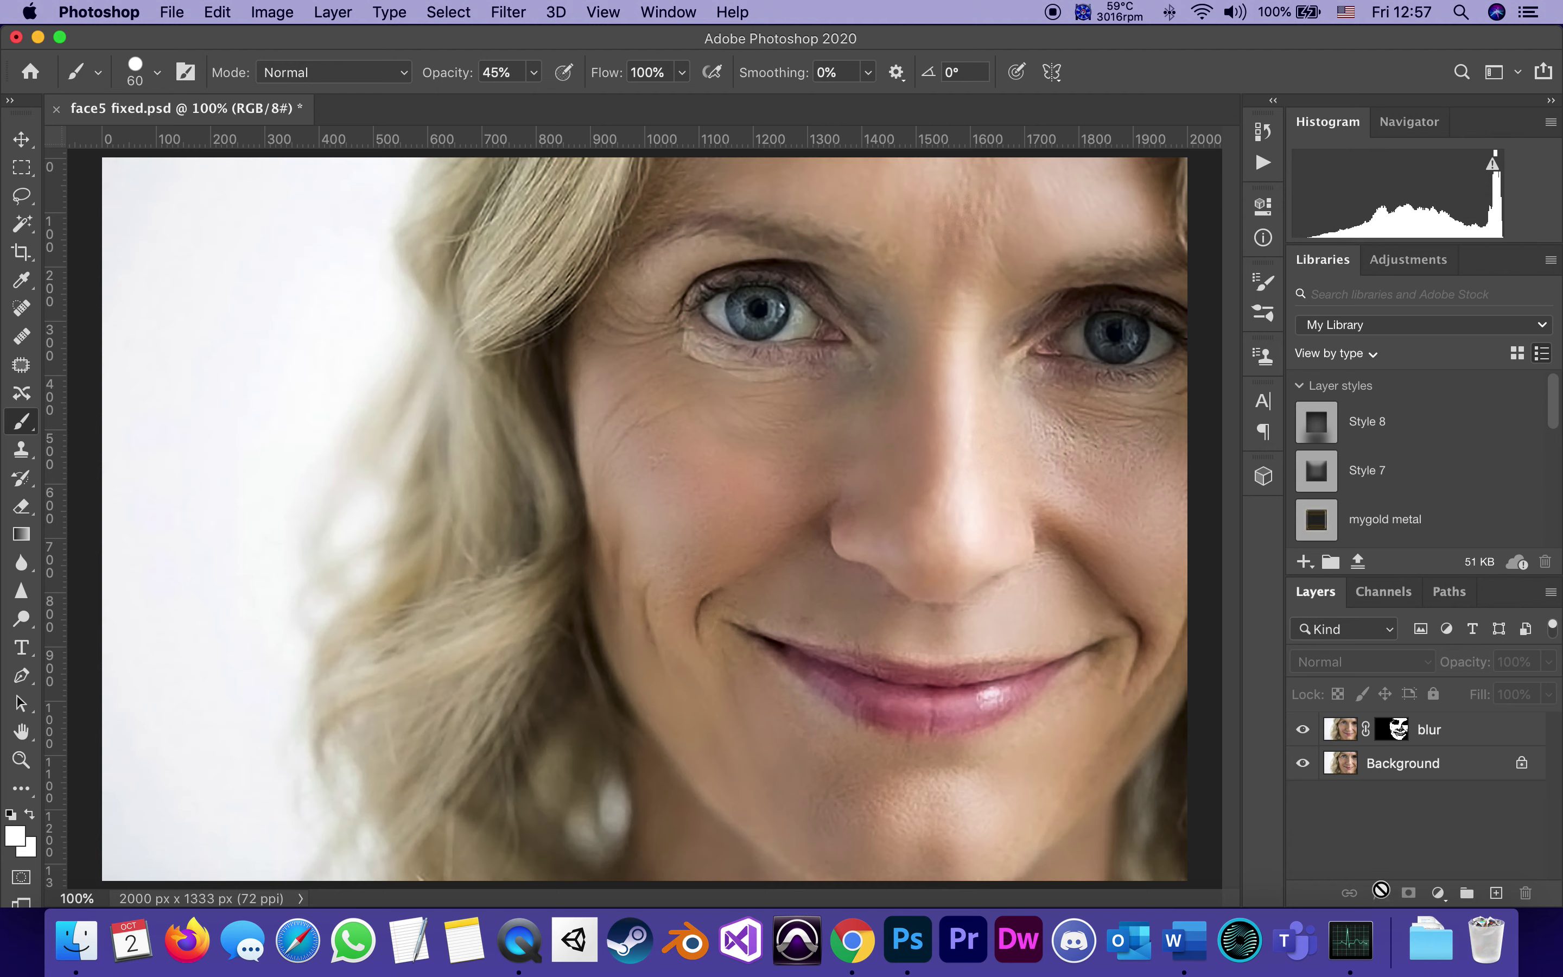
left_click(1398, 732)
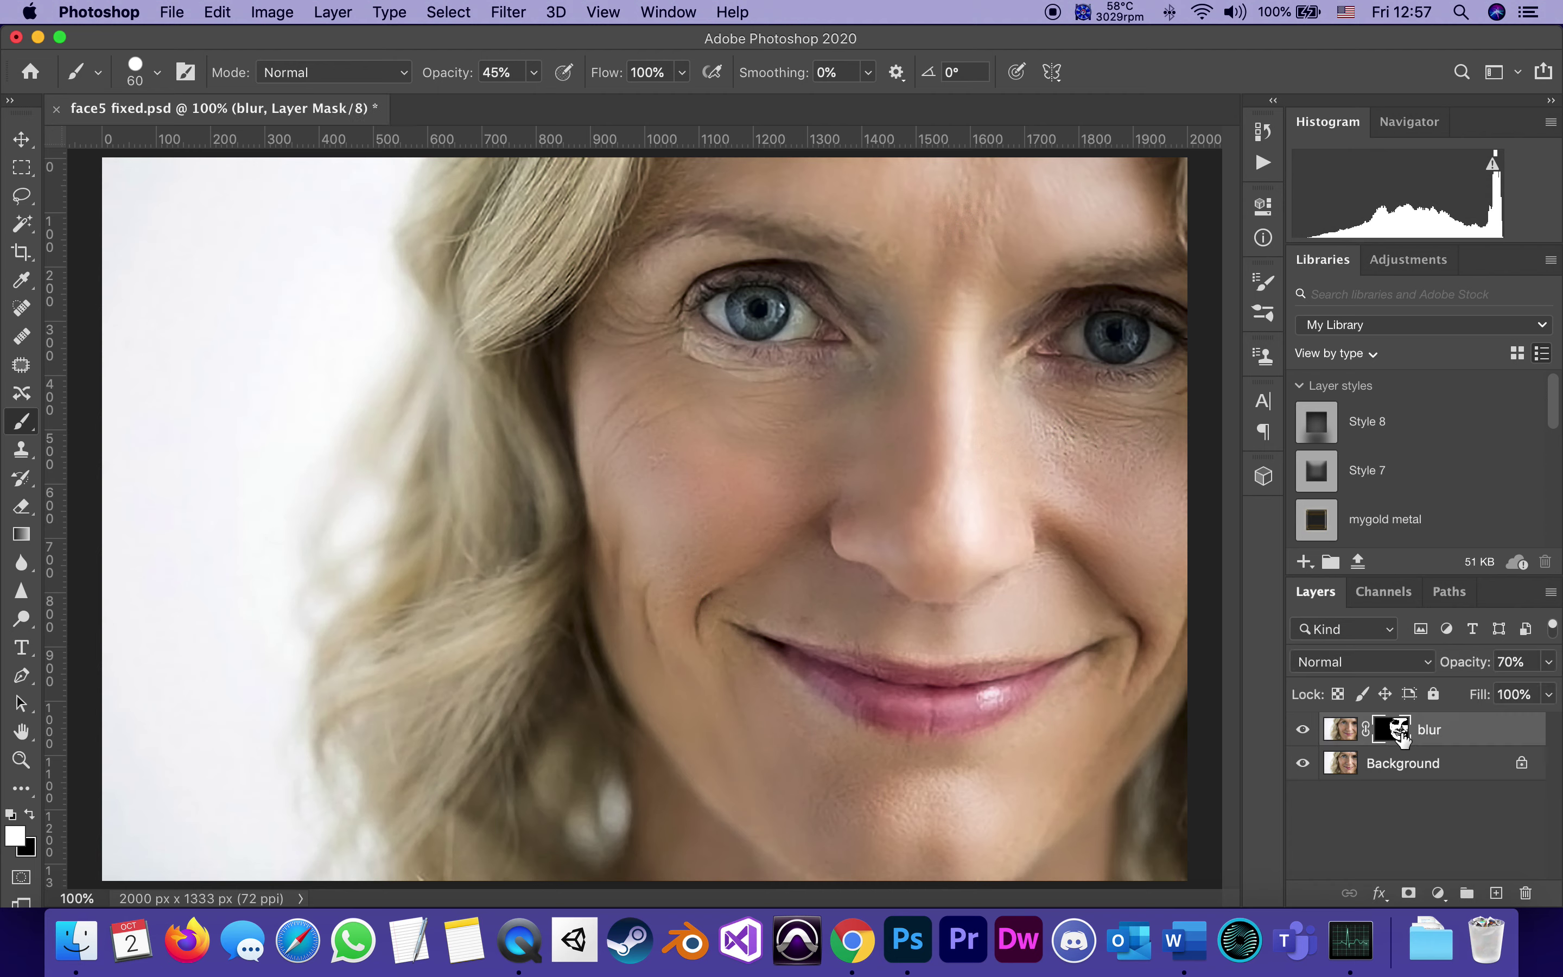
- Paint black at 100% brush opacity over both irises, then hide the blur layer
left_click(534, 72)
left_click_drag(534, 104, 595, 98)
left_click(28, 816)
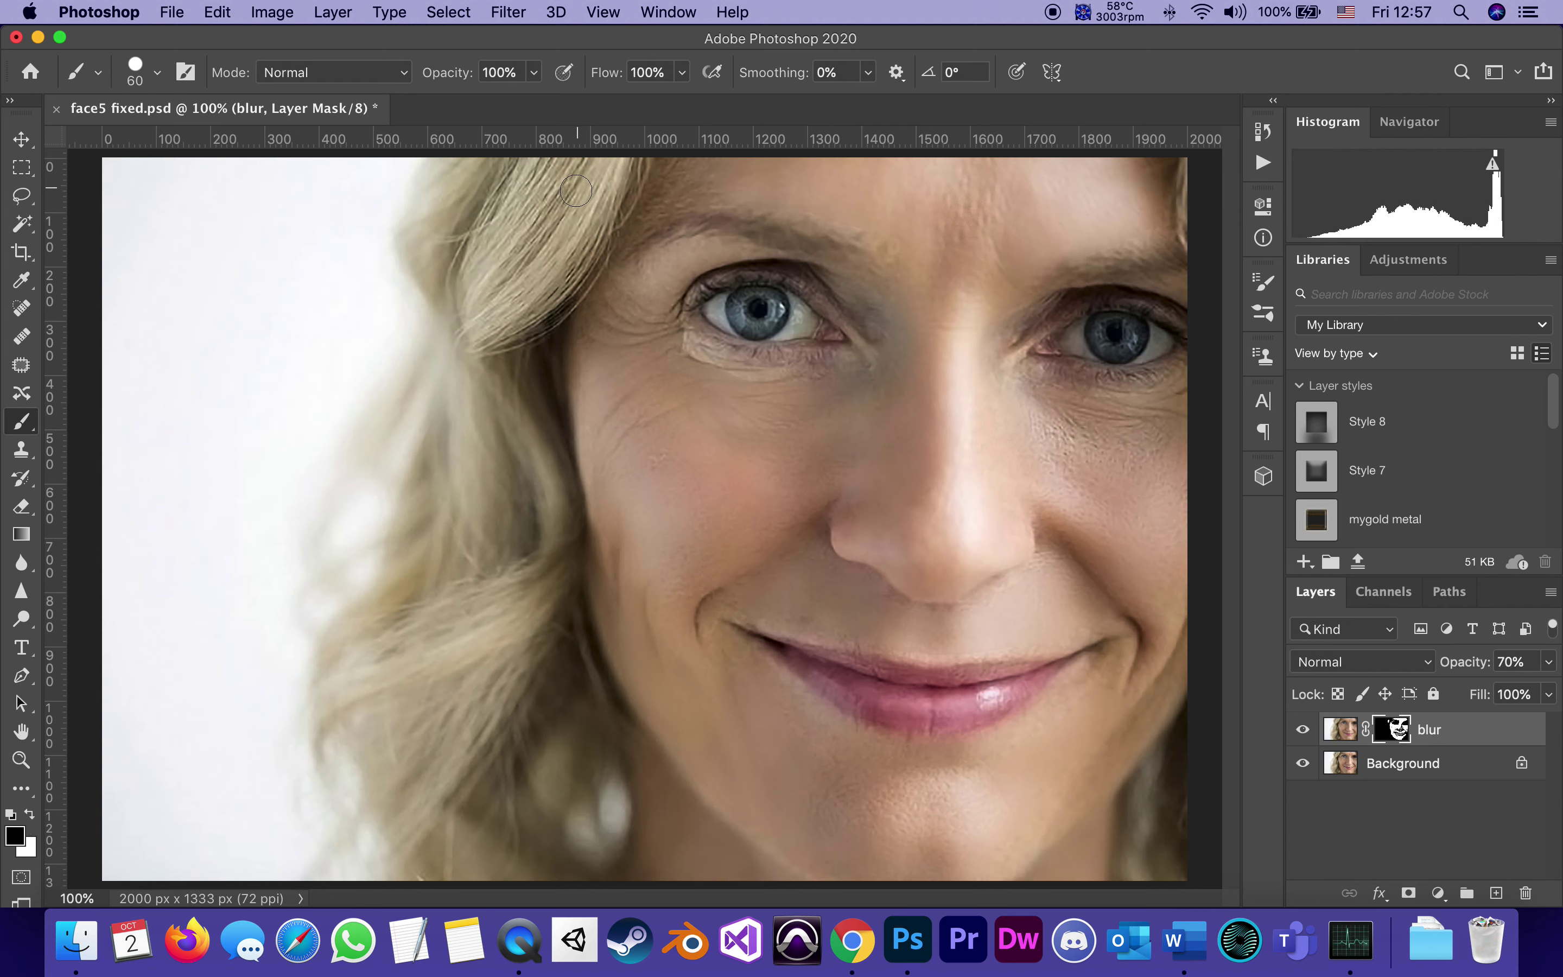
mouse_move(760, 279)
left_mouse_down()
mouse_move(744, 302)
mouse_move(763, 303)
left_mouse_up()
left_click_drag(1126, 333, 1110, 346)
left_click(1303, 729)
- Duplicate the Background layer and name the copy 'g blur'
left_click(1411, 774)
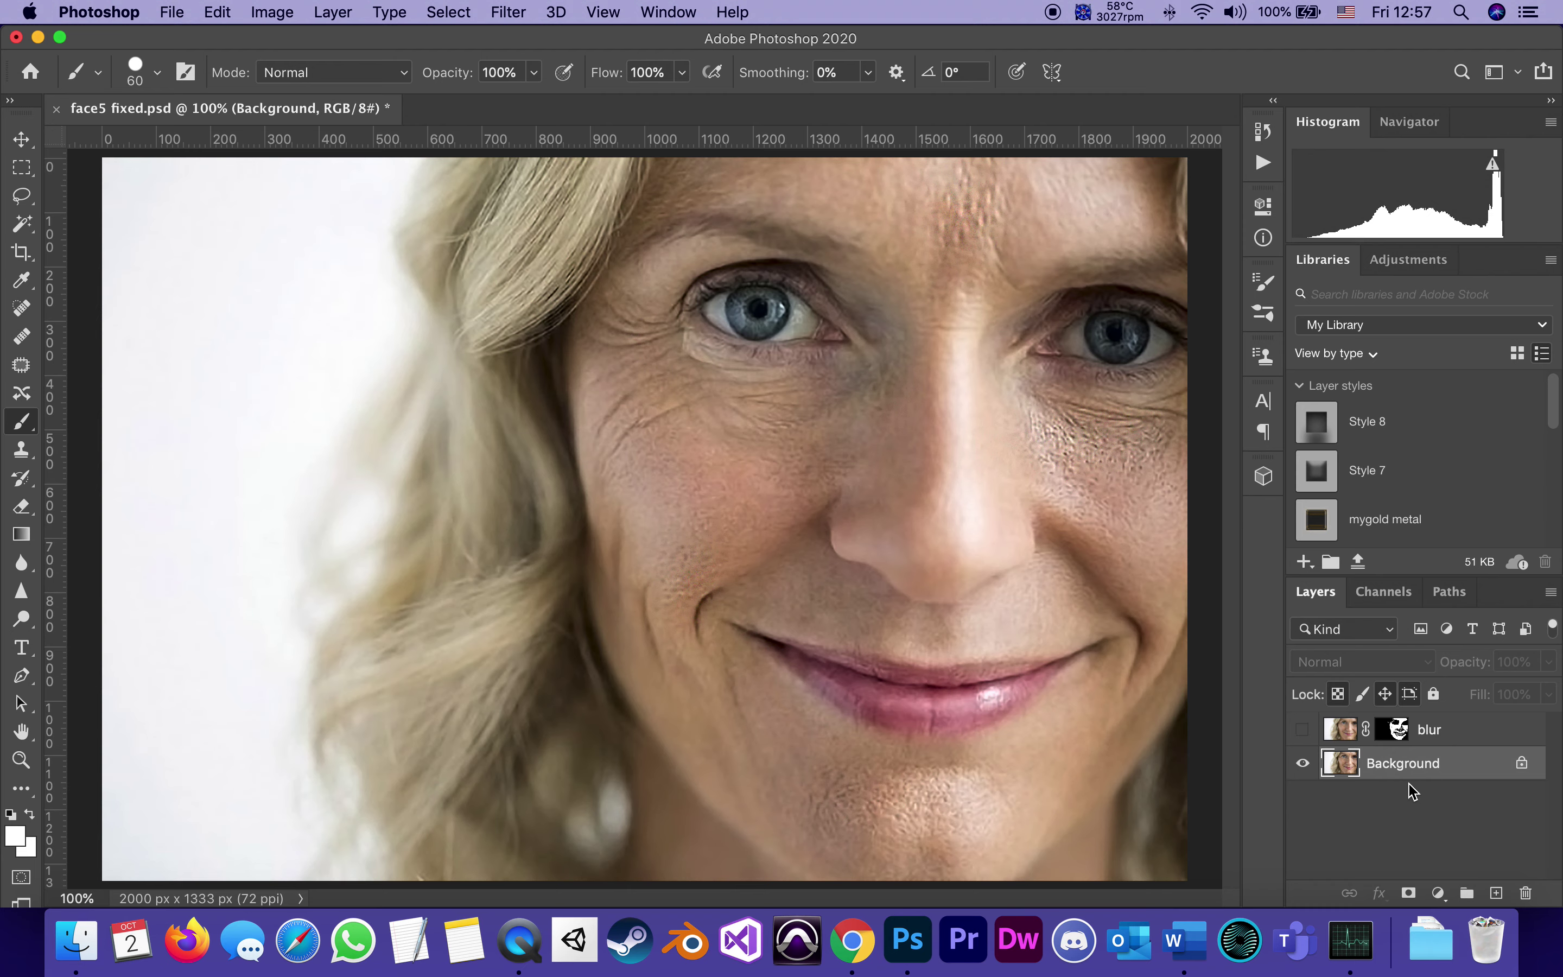
key("super+j")
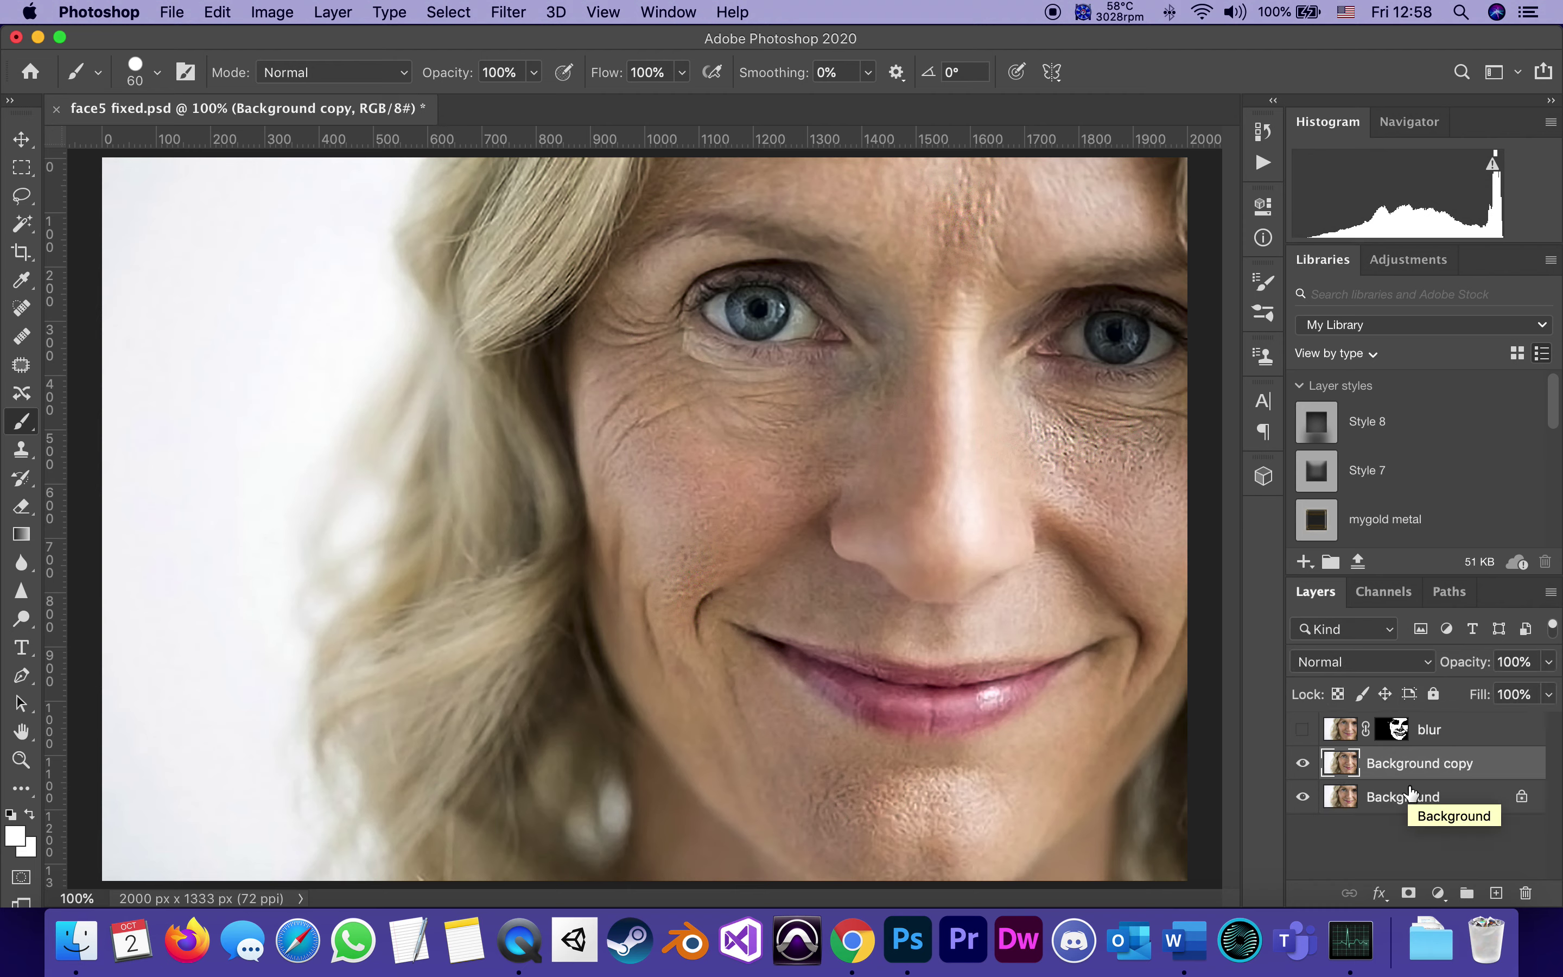
double_click(1413, 766)
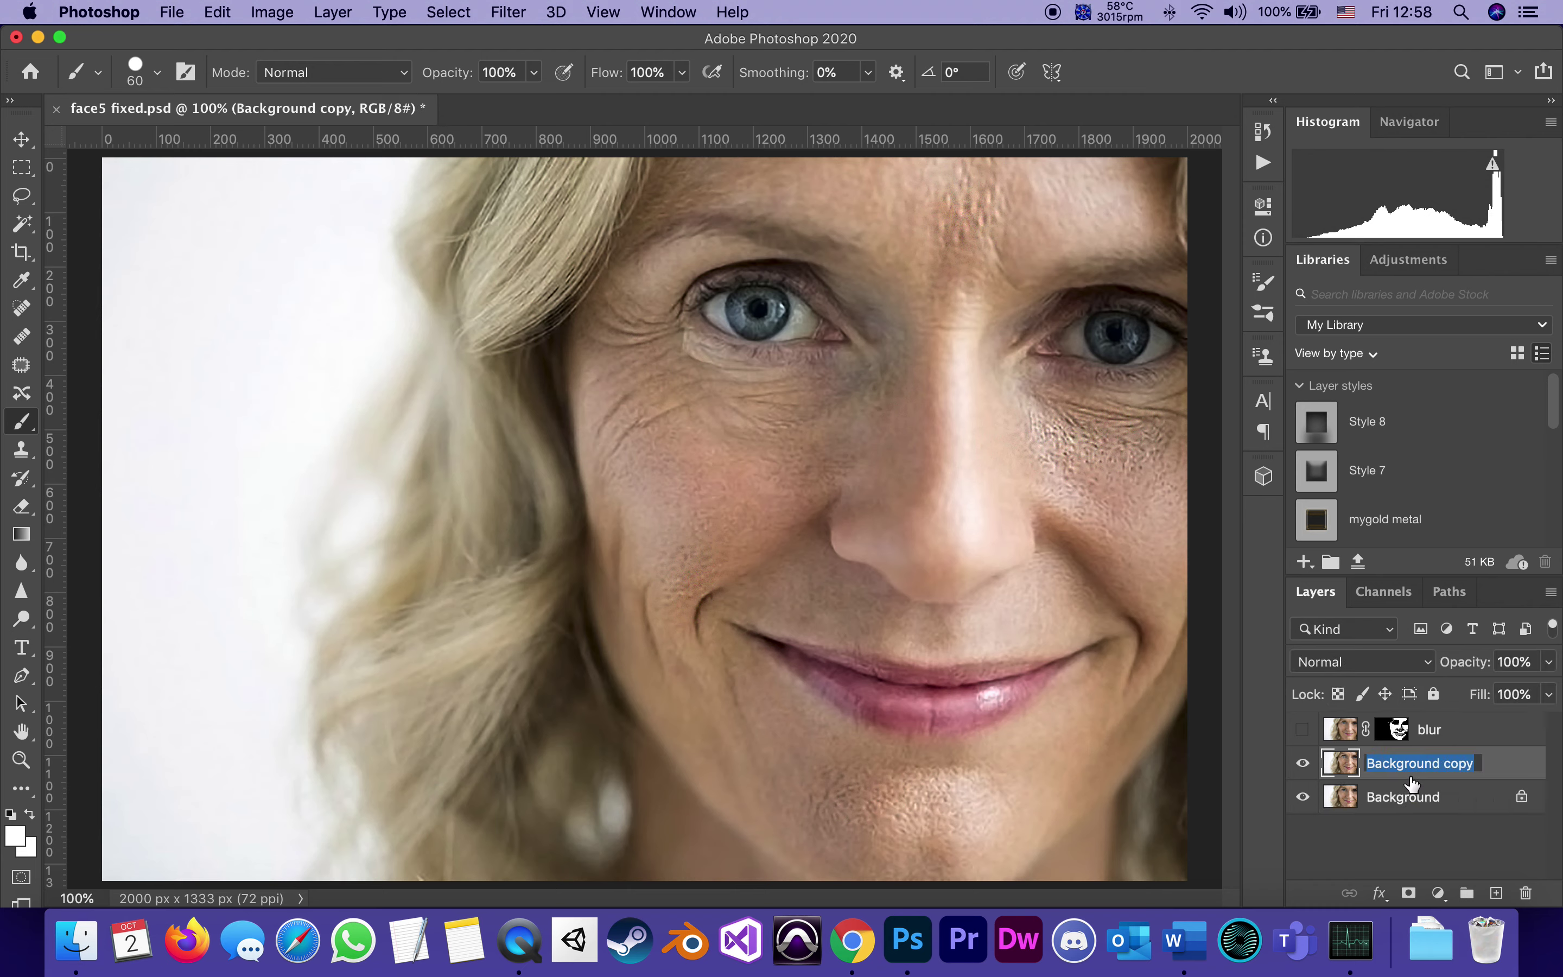
type("g b")
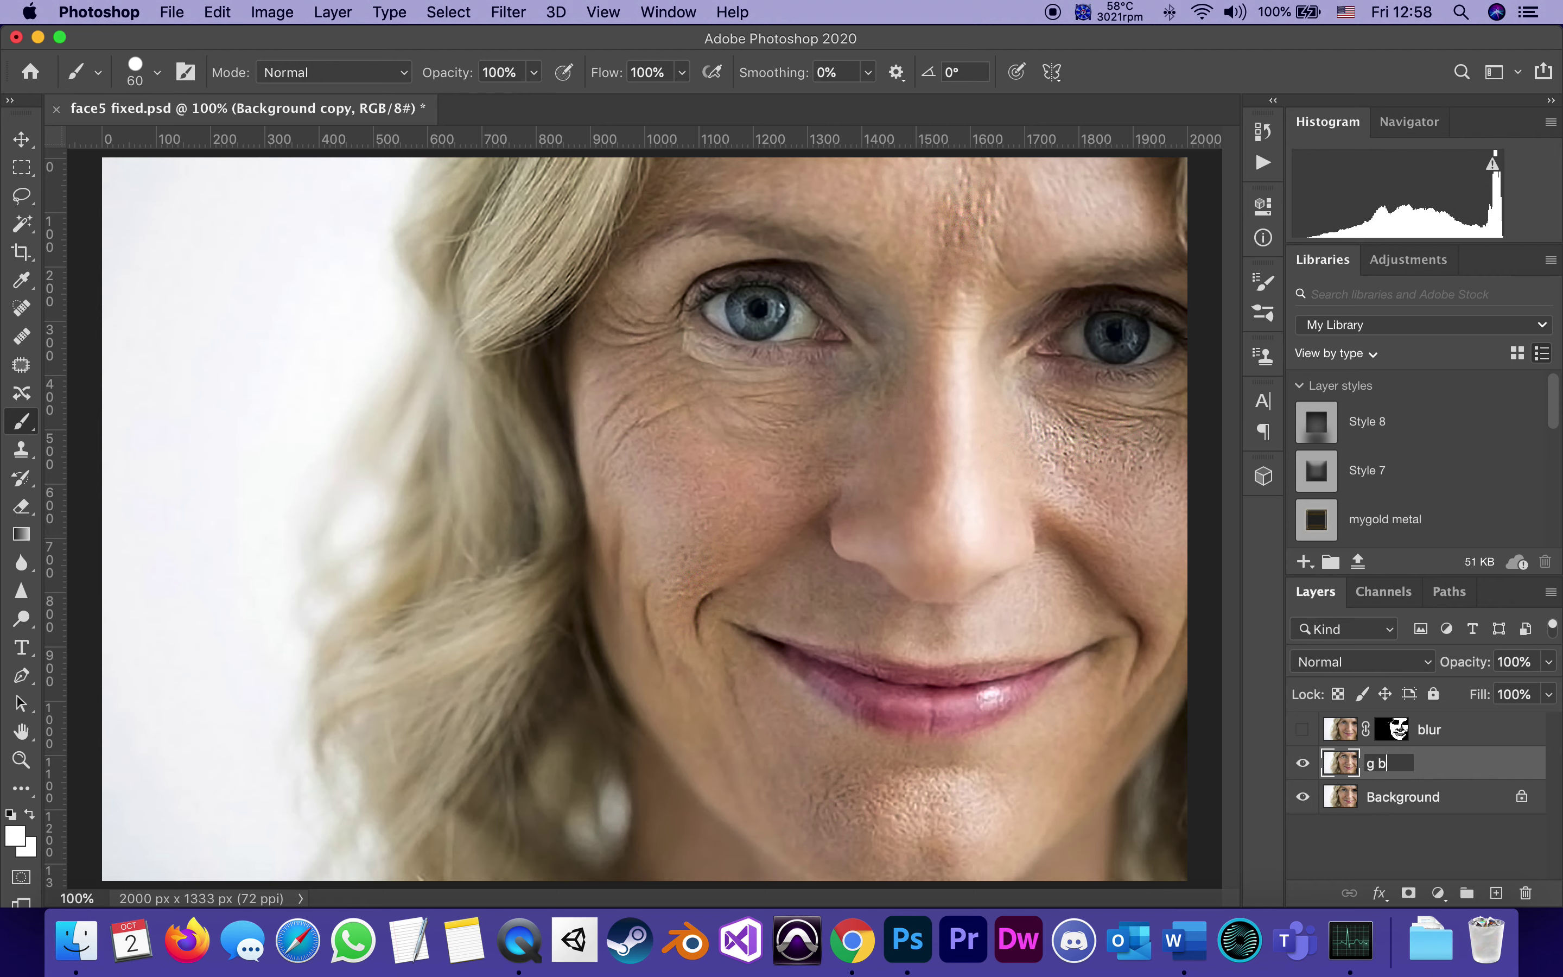
type("l")
type("ur")
key("Return")
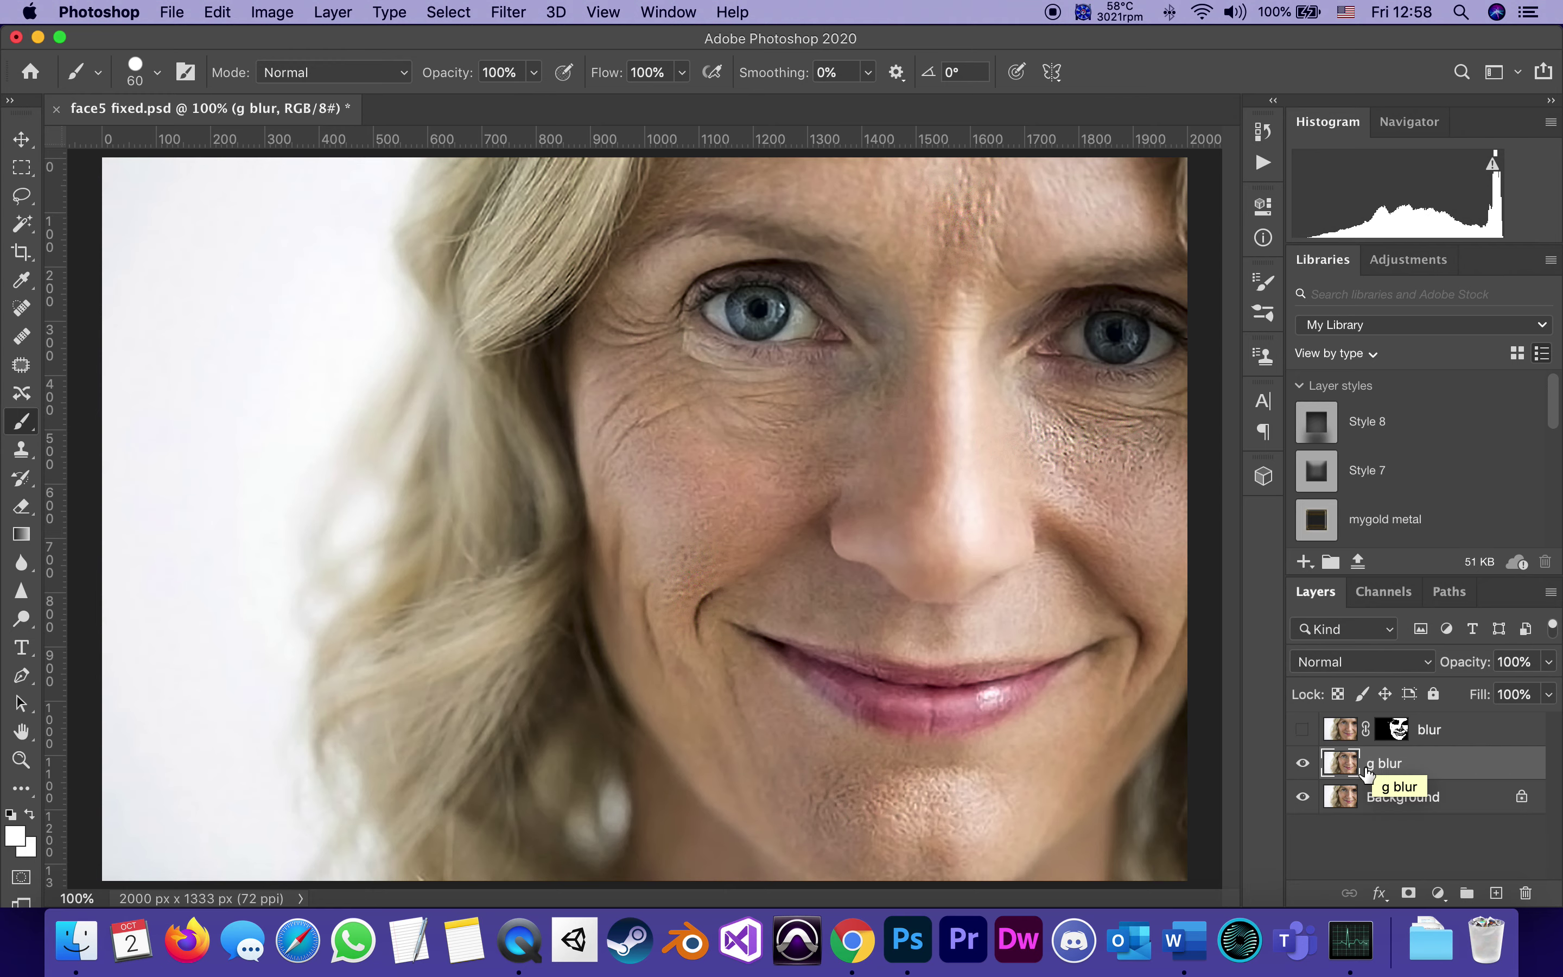
- Apply Filter > Blur > Gaussian Blur at a 13.4-pixel radius to the g blur layer
left_click(512, 13)
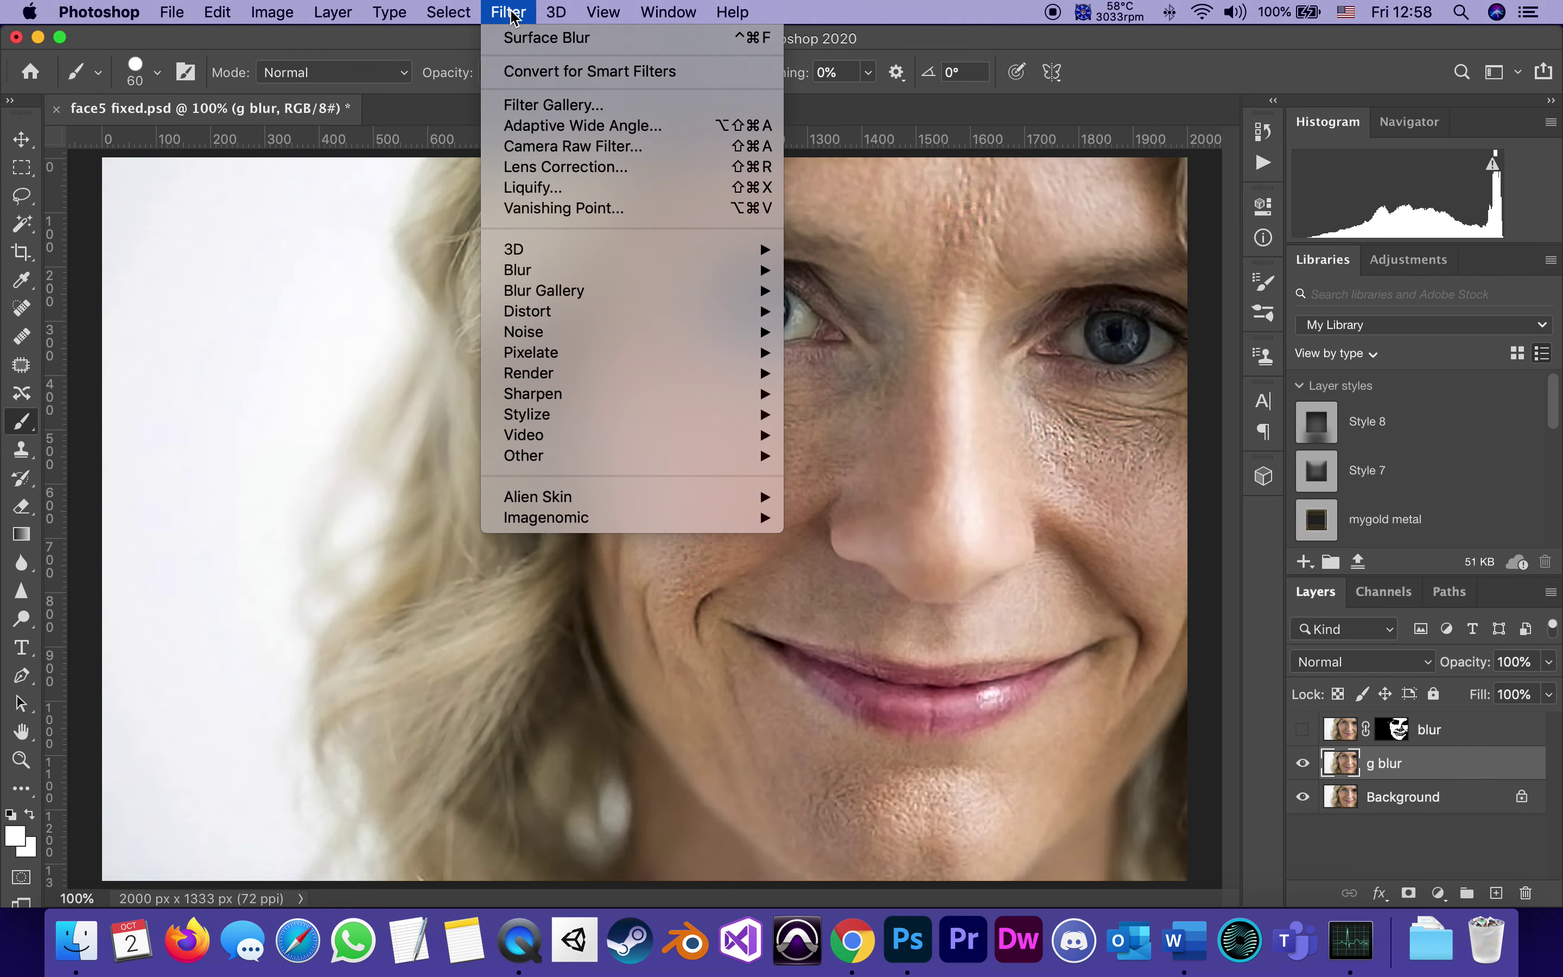
mouse_move(550, 270)
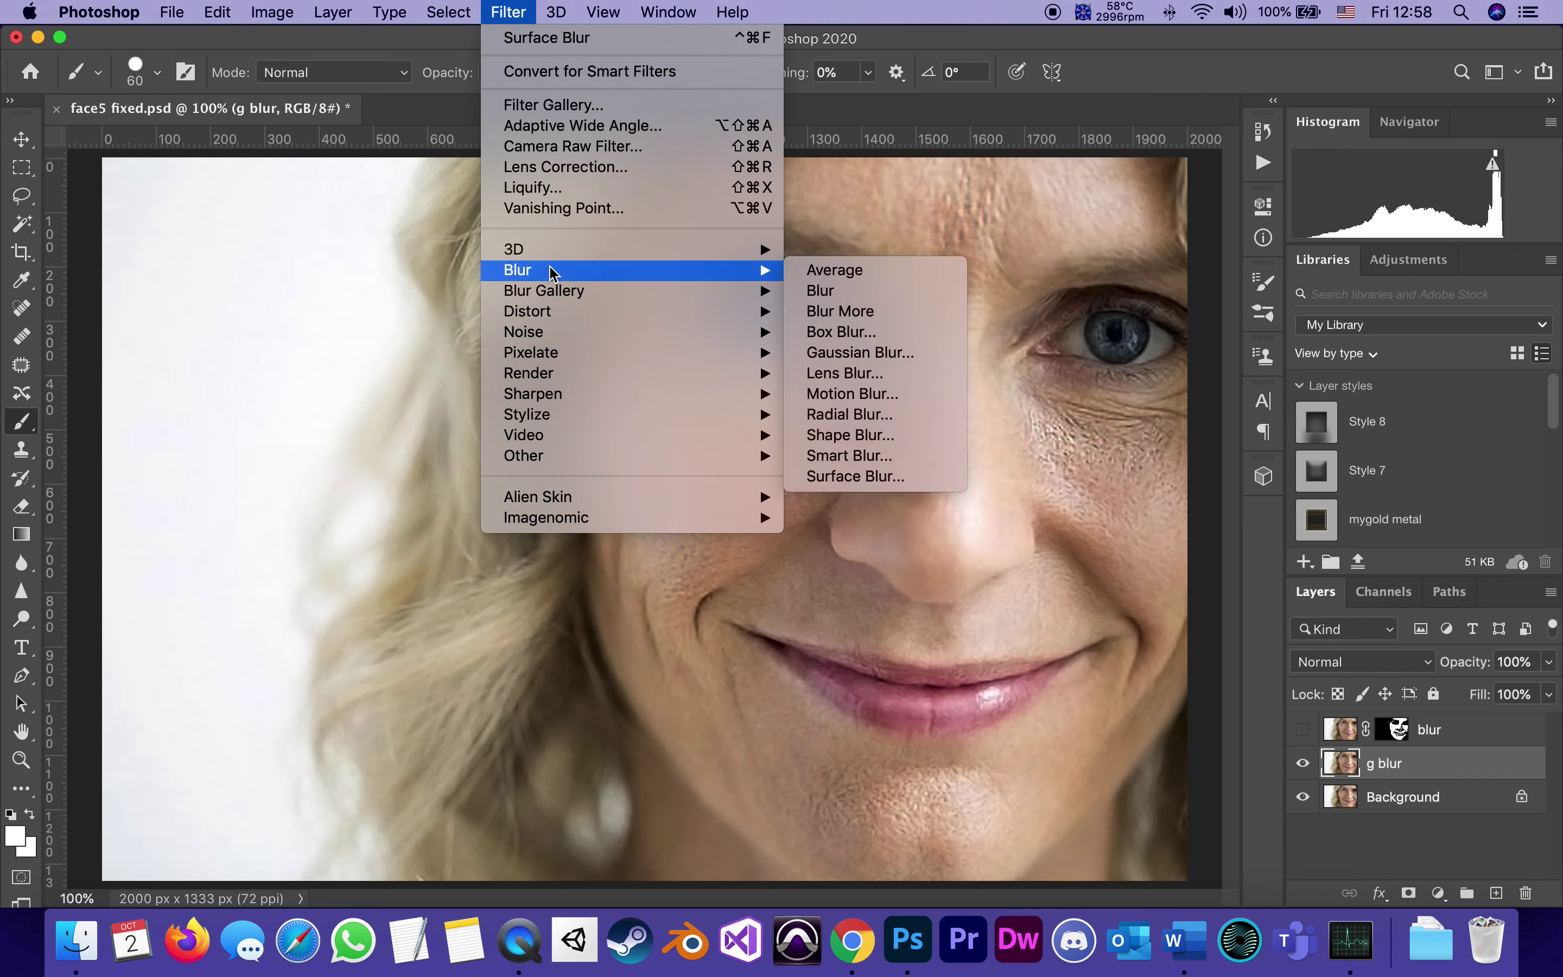
left_click(924, 353)
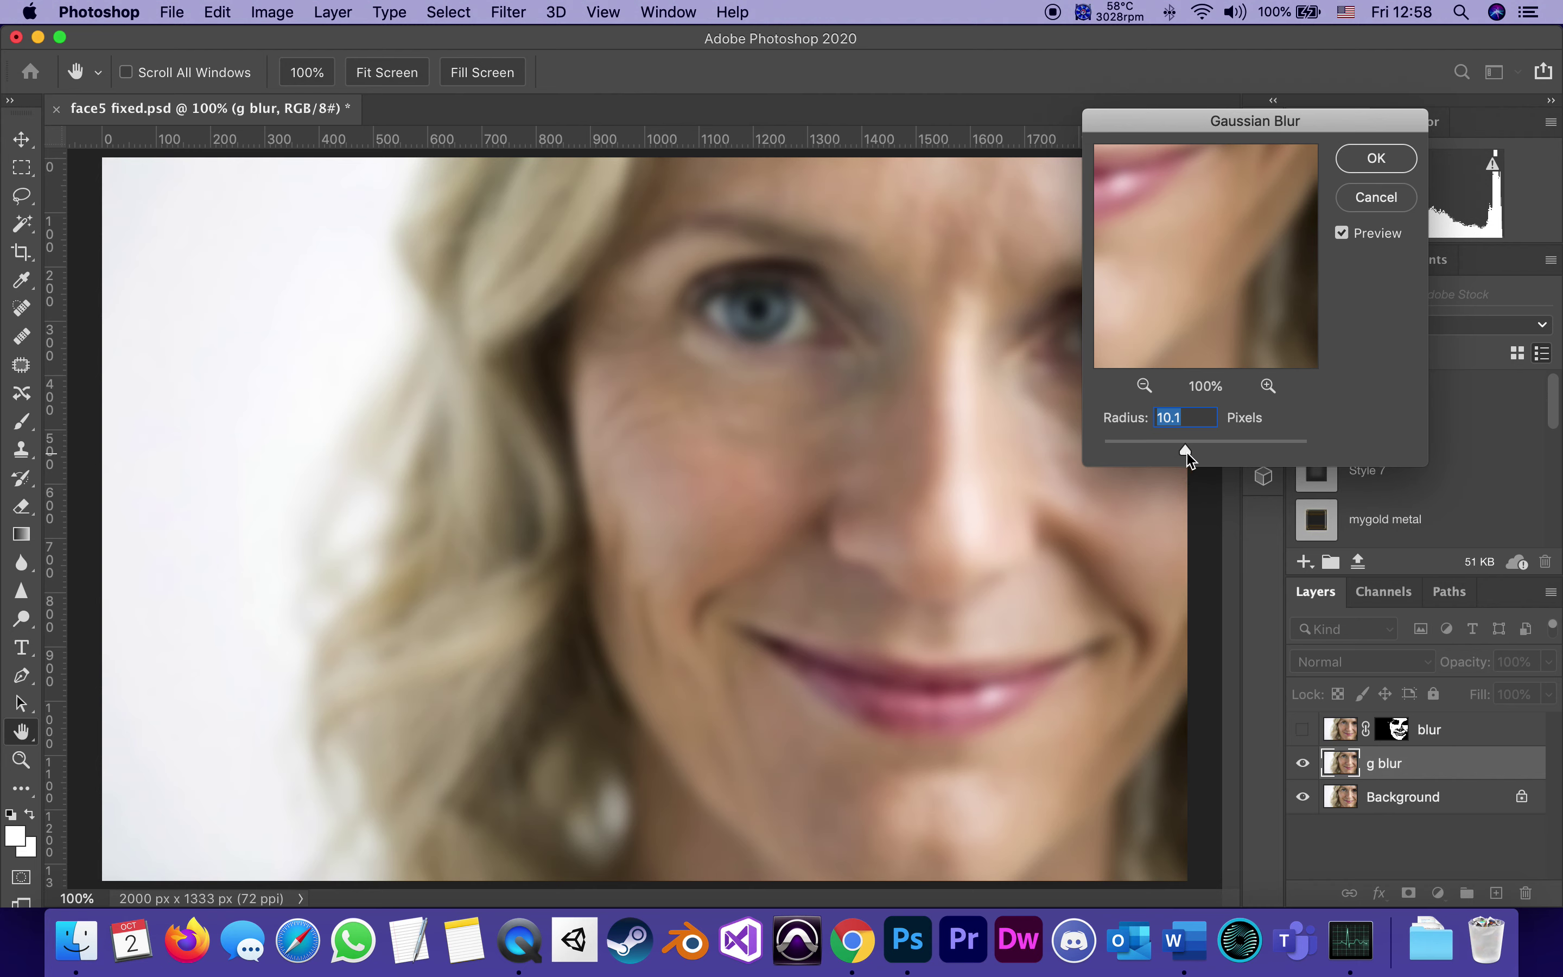
mouse_move(1187, 450)
left_mouse_down()
mouse_move(1159, 447)
mouse_move(1189, 446)
left_mouse_up()
left_click_drag(1187, 451, 1189, 452)
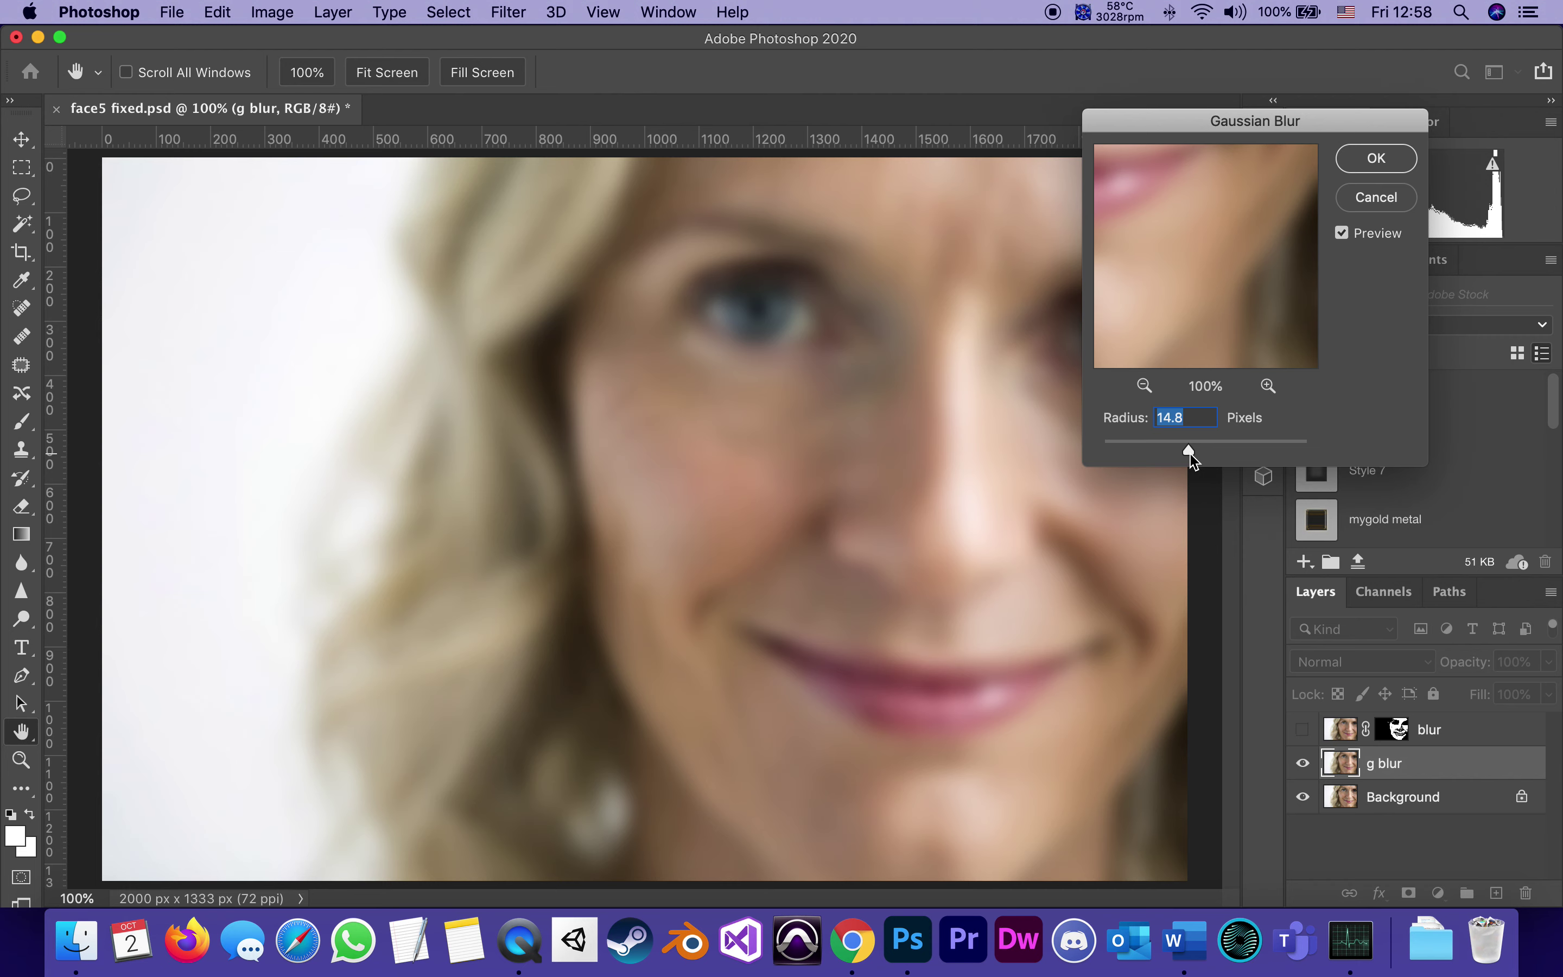
left_click_drag(1190, 454, 1188, 453)
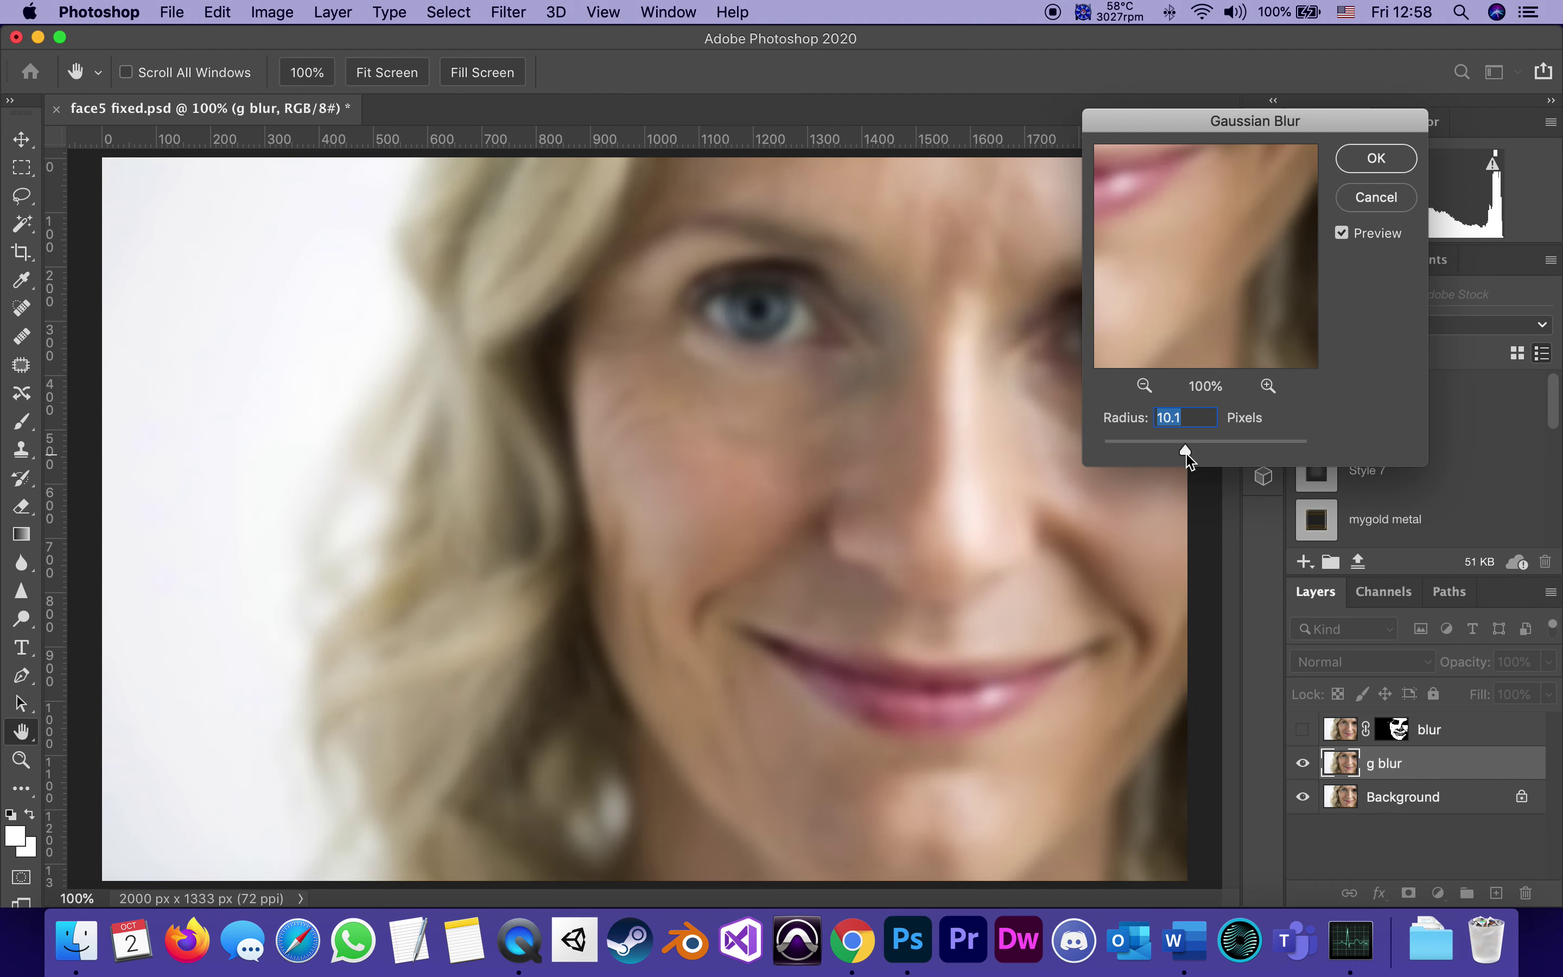
left_click_drag(1187, 454, 1190, 455)
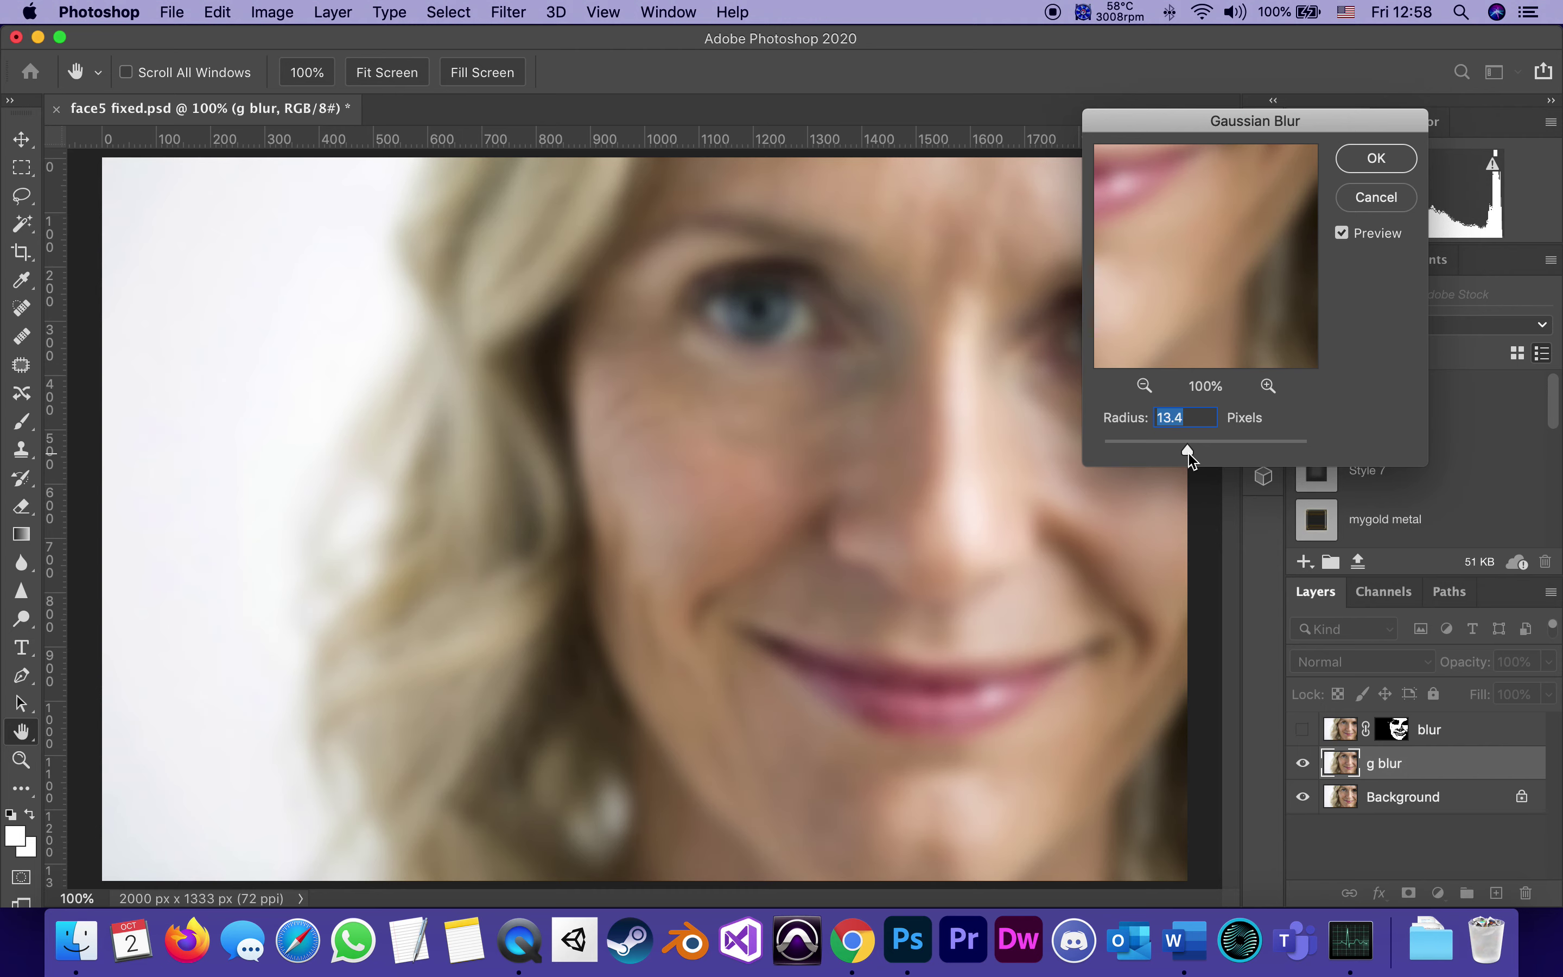
left_click(1375, 167)
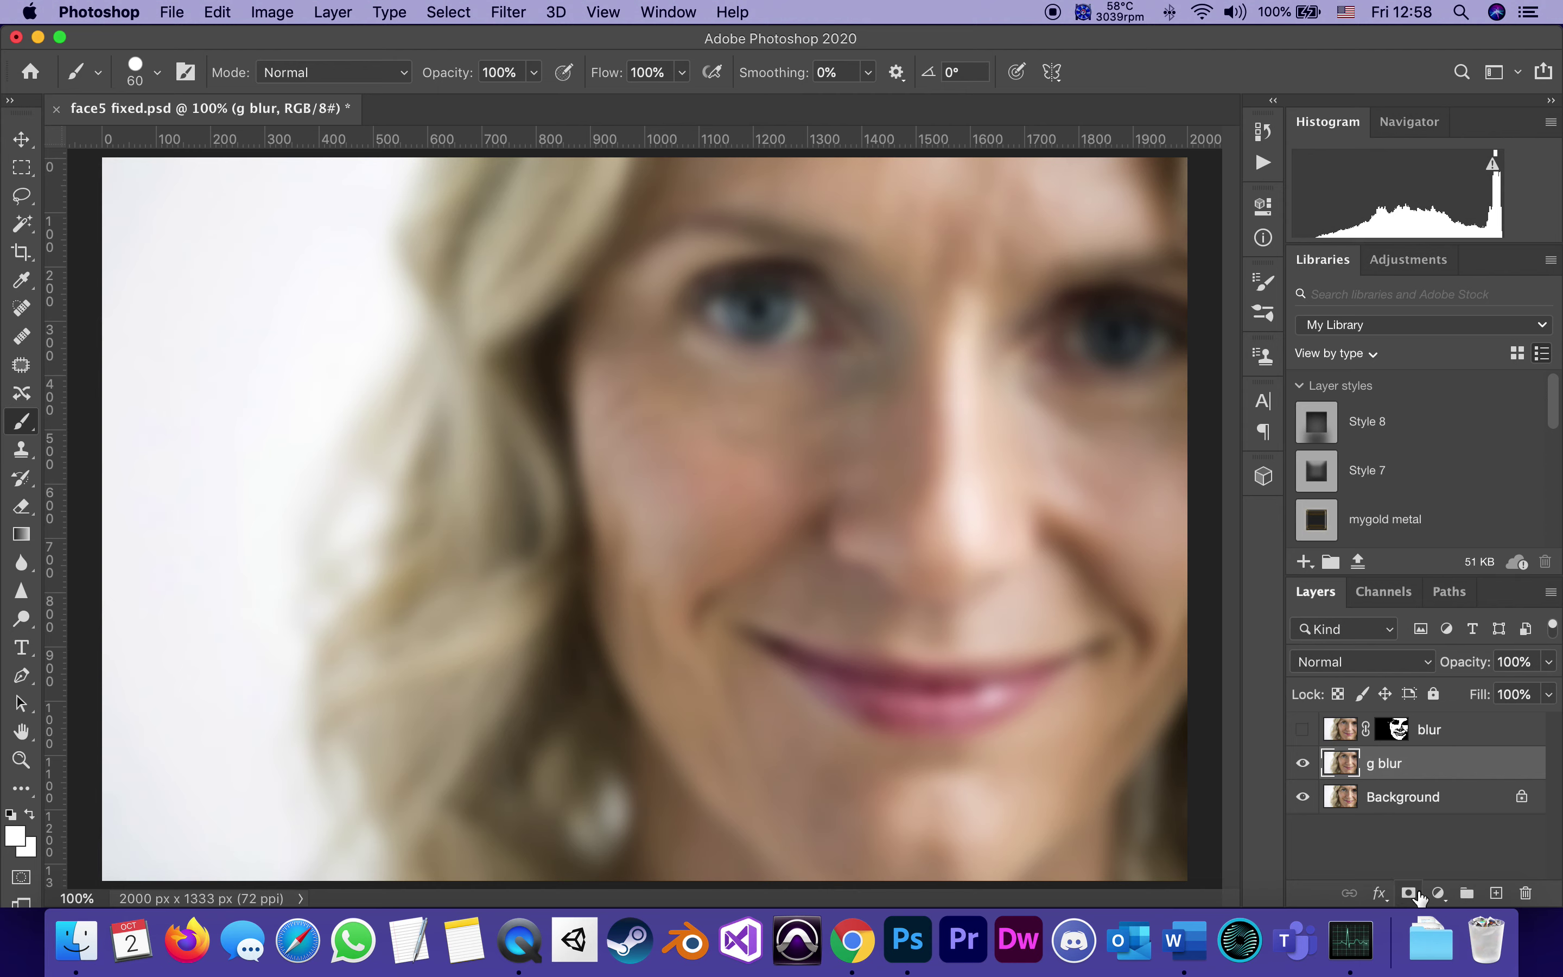
- Give g blur a black mask, then paint white over the crow's feet and right cheek with 150/125 px brushes
left_click(1409, 893, "alt")
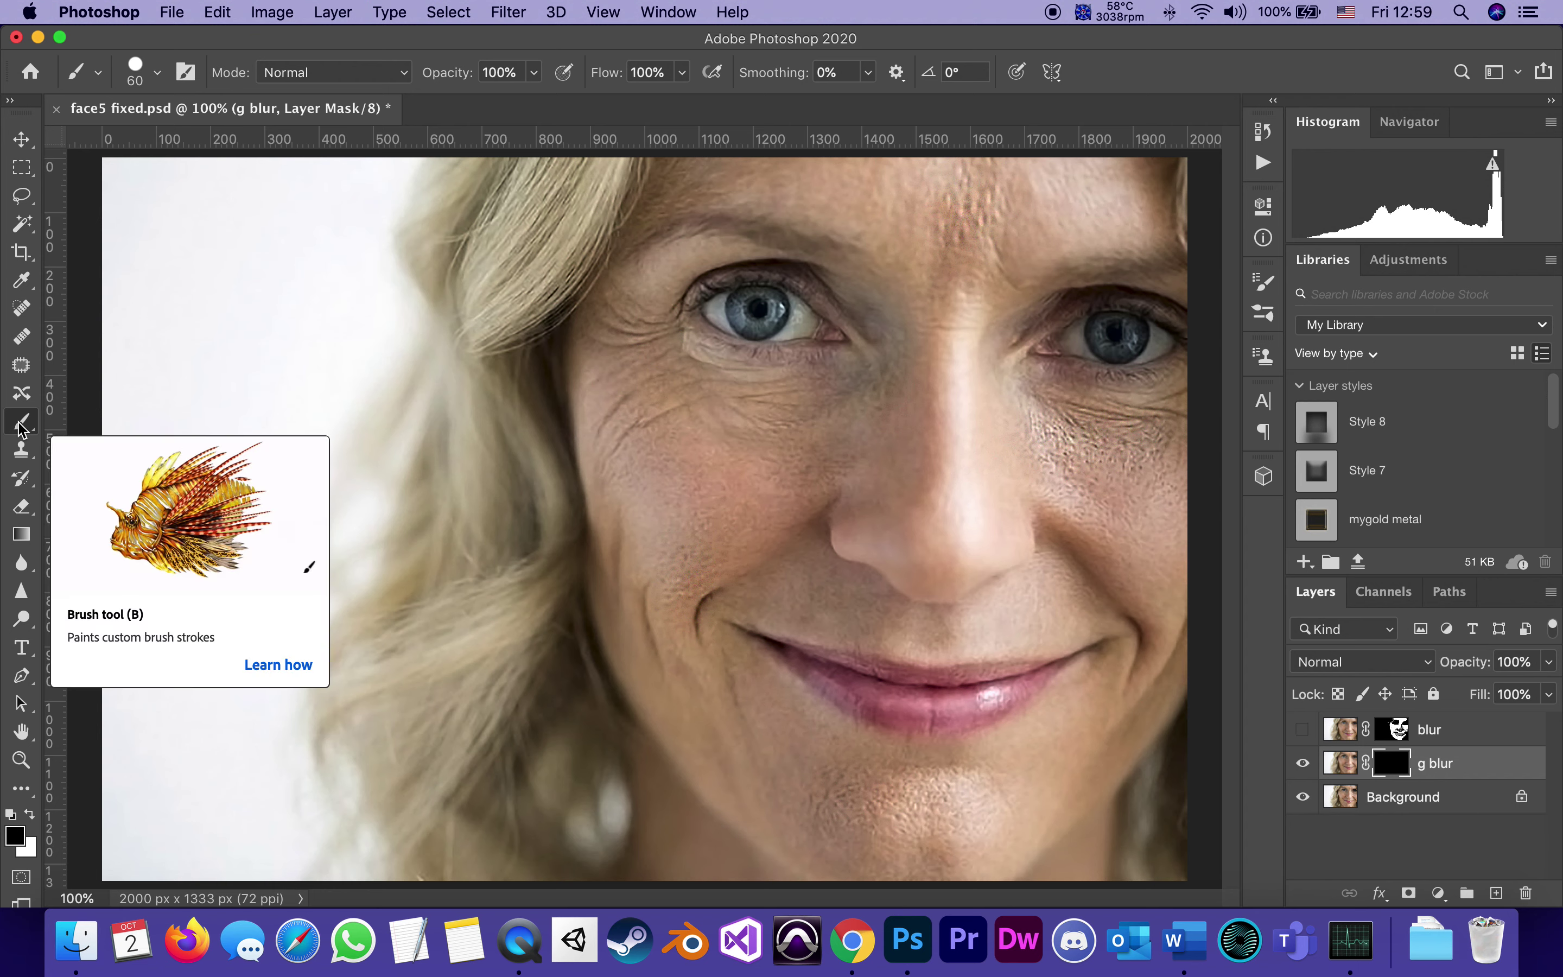
left_click(30, 814)
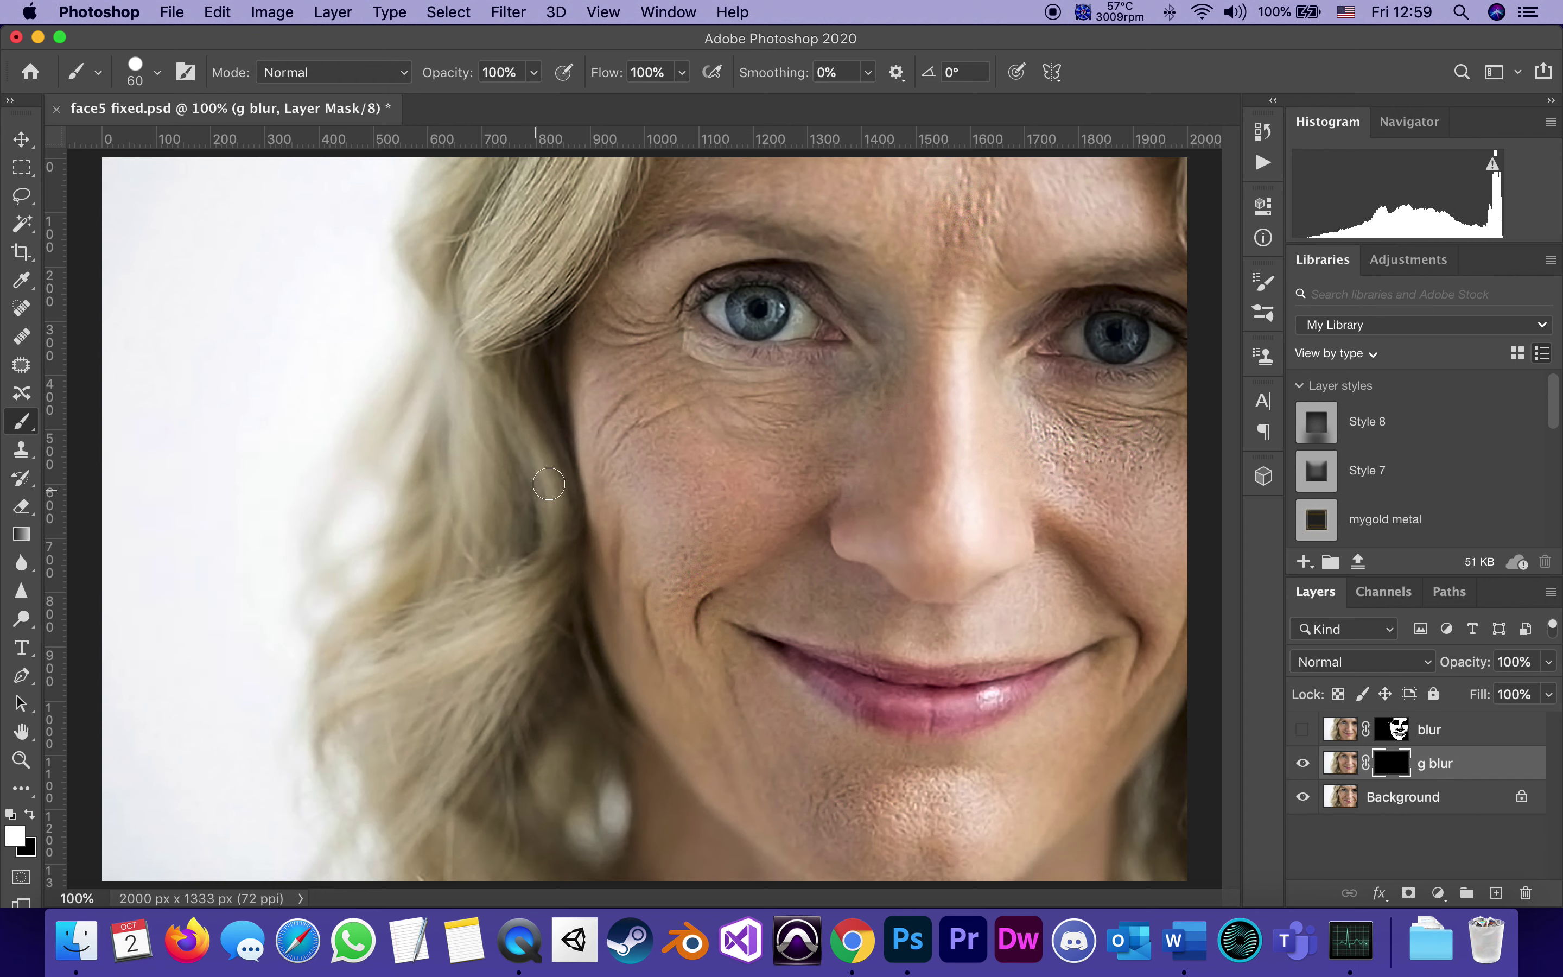
key("bracketright")
key("bracketright")
key("bracketright")
key("bracketright")
key("bracketright")
key("bracketright")
mouse_move(637, 457)
left_mouse_down()
mouse_move(636, 401)
mouse_move(759, 431)
mouse_move(853, 421)
mouse_move(886, 393)
mouse_move(705, 413)
mouse_move(671, 433)
mouse_move(688, 502)
mouse_move(789, 482)
mouse_move(689, 514)
mouse_move(670, 569)
left_mouse_up()
key("bracketleft")
mouse_move(1027, 452)
left_mouse_down()
mouse_move(1185, 415)
mouse_move(1106, 420)
mouse_move(1035, 398)
mouse_move(1084, 470)
mouse_move(1122, 495)
mouse_move(1135, 468)
mouse_move(1150, 493)
mouse_move(1068, 482)
left_mouse_up()
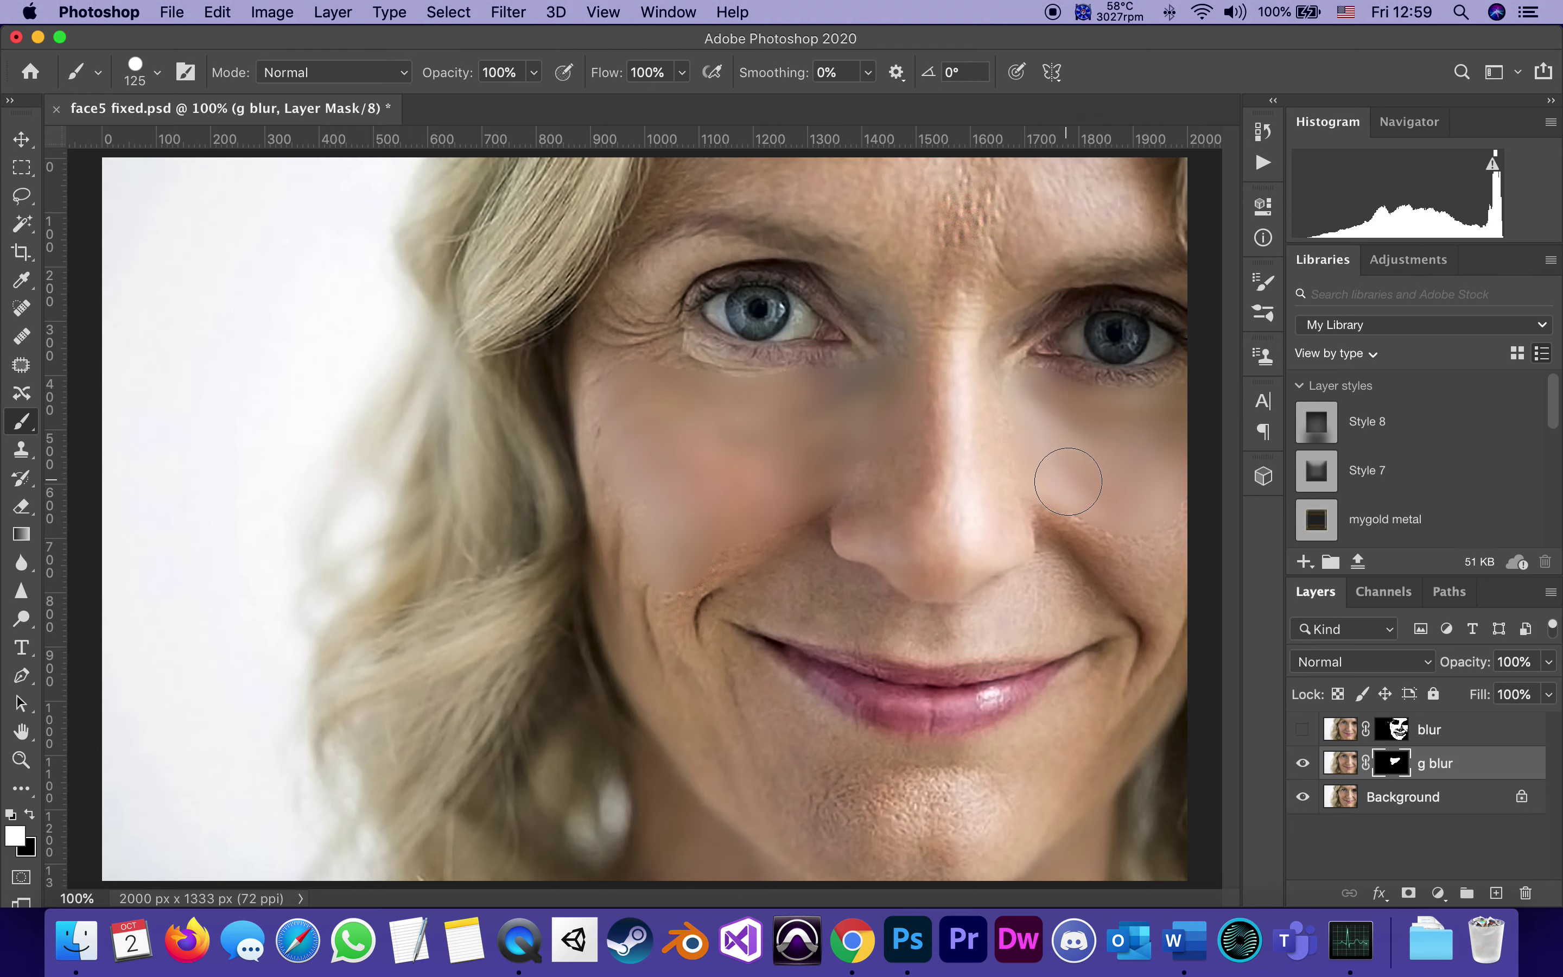
- Paint the mask over the right cheek beside the nose and above the upper lip, adjusting brush hardness
right_click(1093, 460)
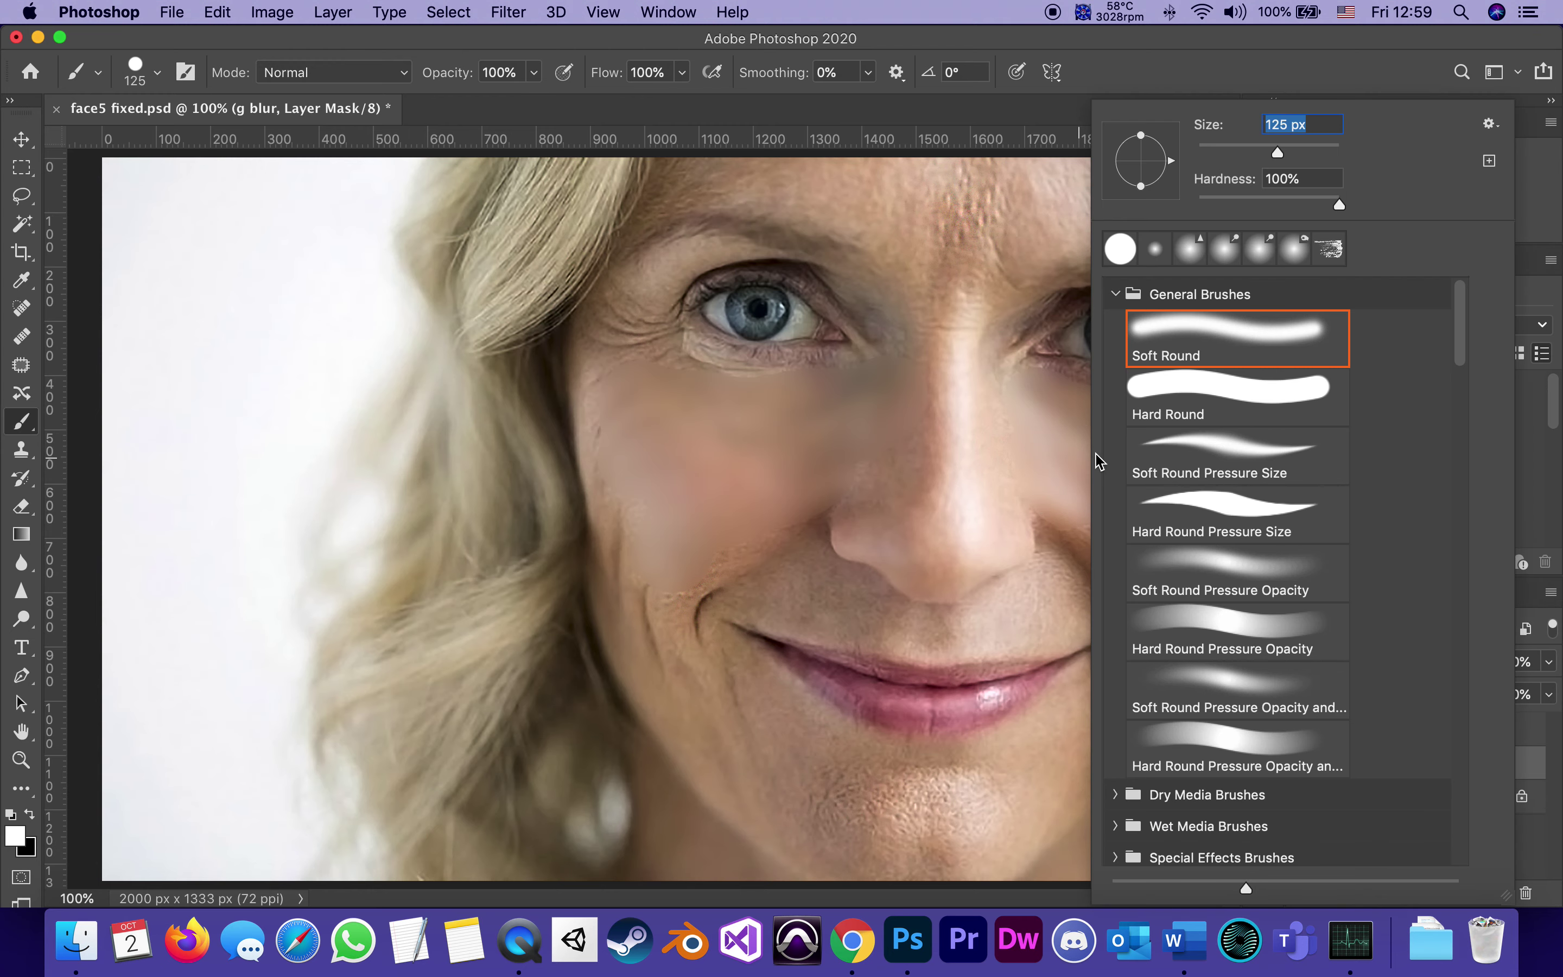
left_click_drag(1339, 206, 1195, 206)
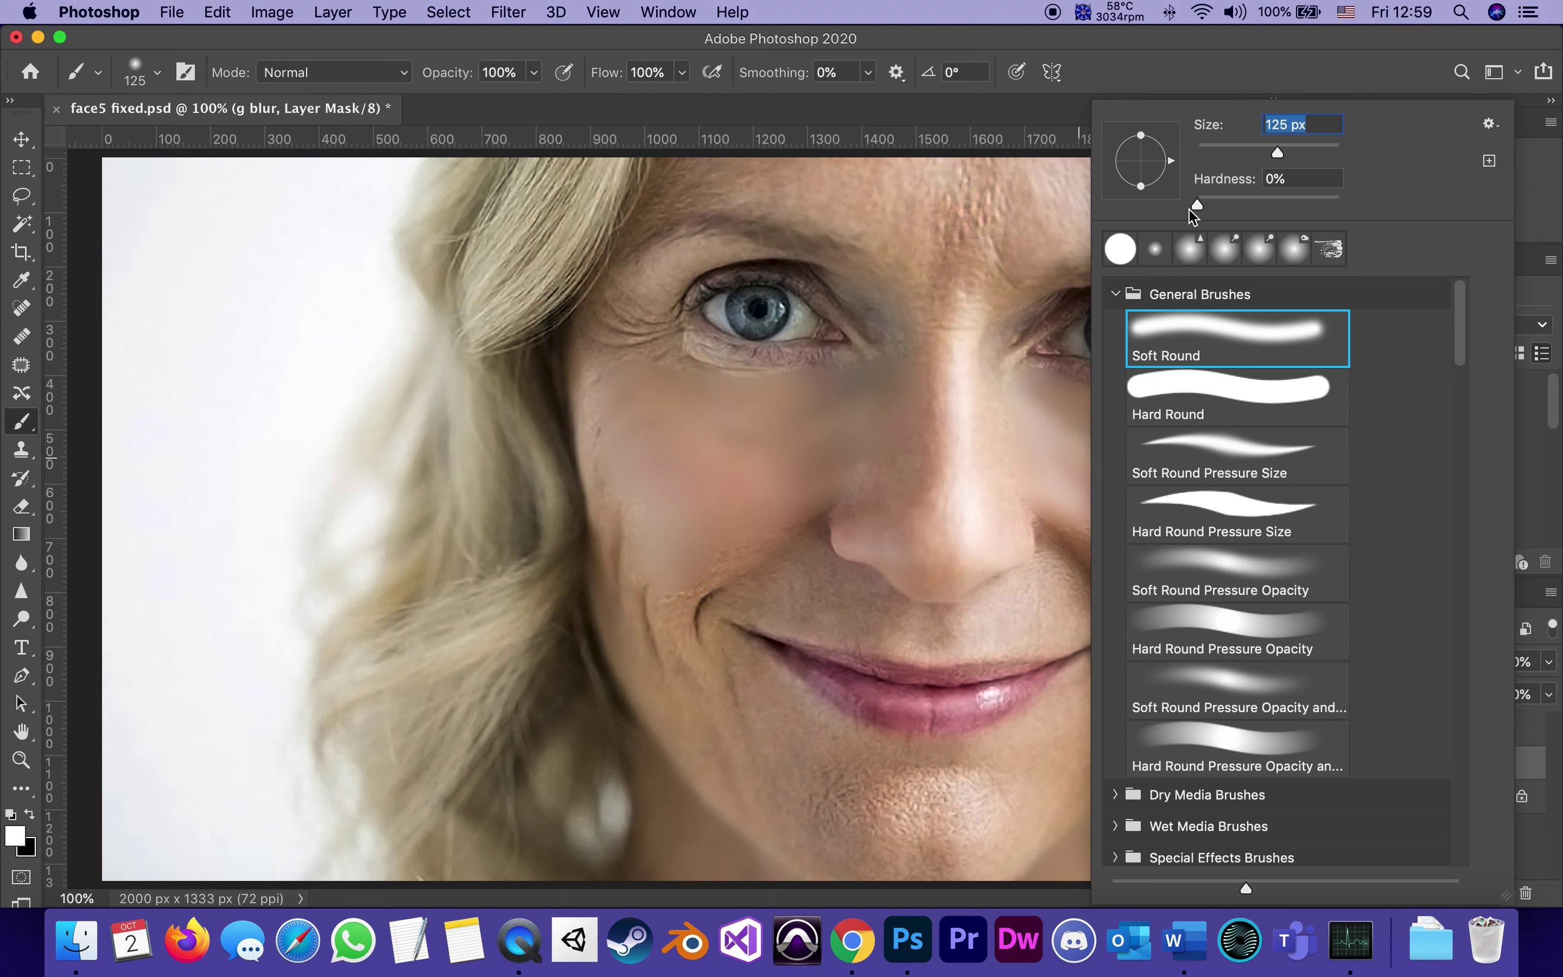
left_click(1027, 491)
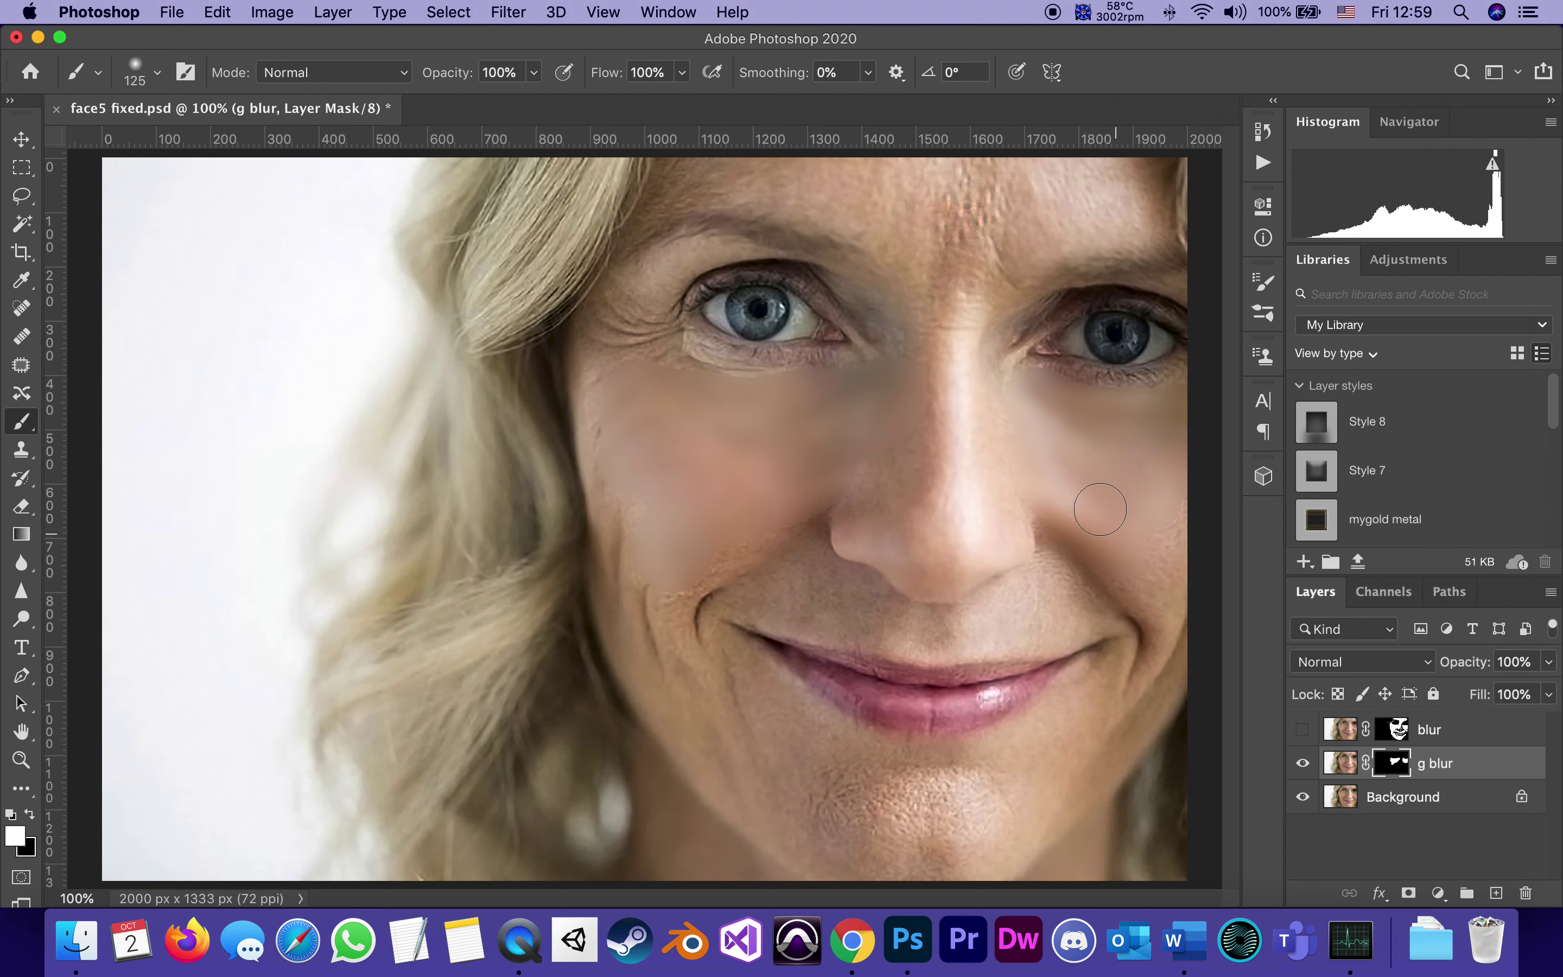
mouse_move(1100, 509)
left_mouse_down()
mouse_move(1155, 543)
mouse_move(1143, 478)
mouse_move(1077, 425)
mouse_move(1024, 426)
mouse_move(1035, 480)
mouse_move(1156, 565)
mouse_move(1164, 588)
mouse_move(1087, 588)
left_mouse_up()
right_click(1058, 610)
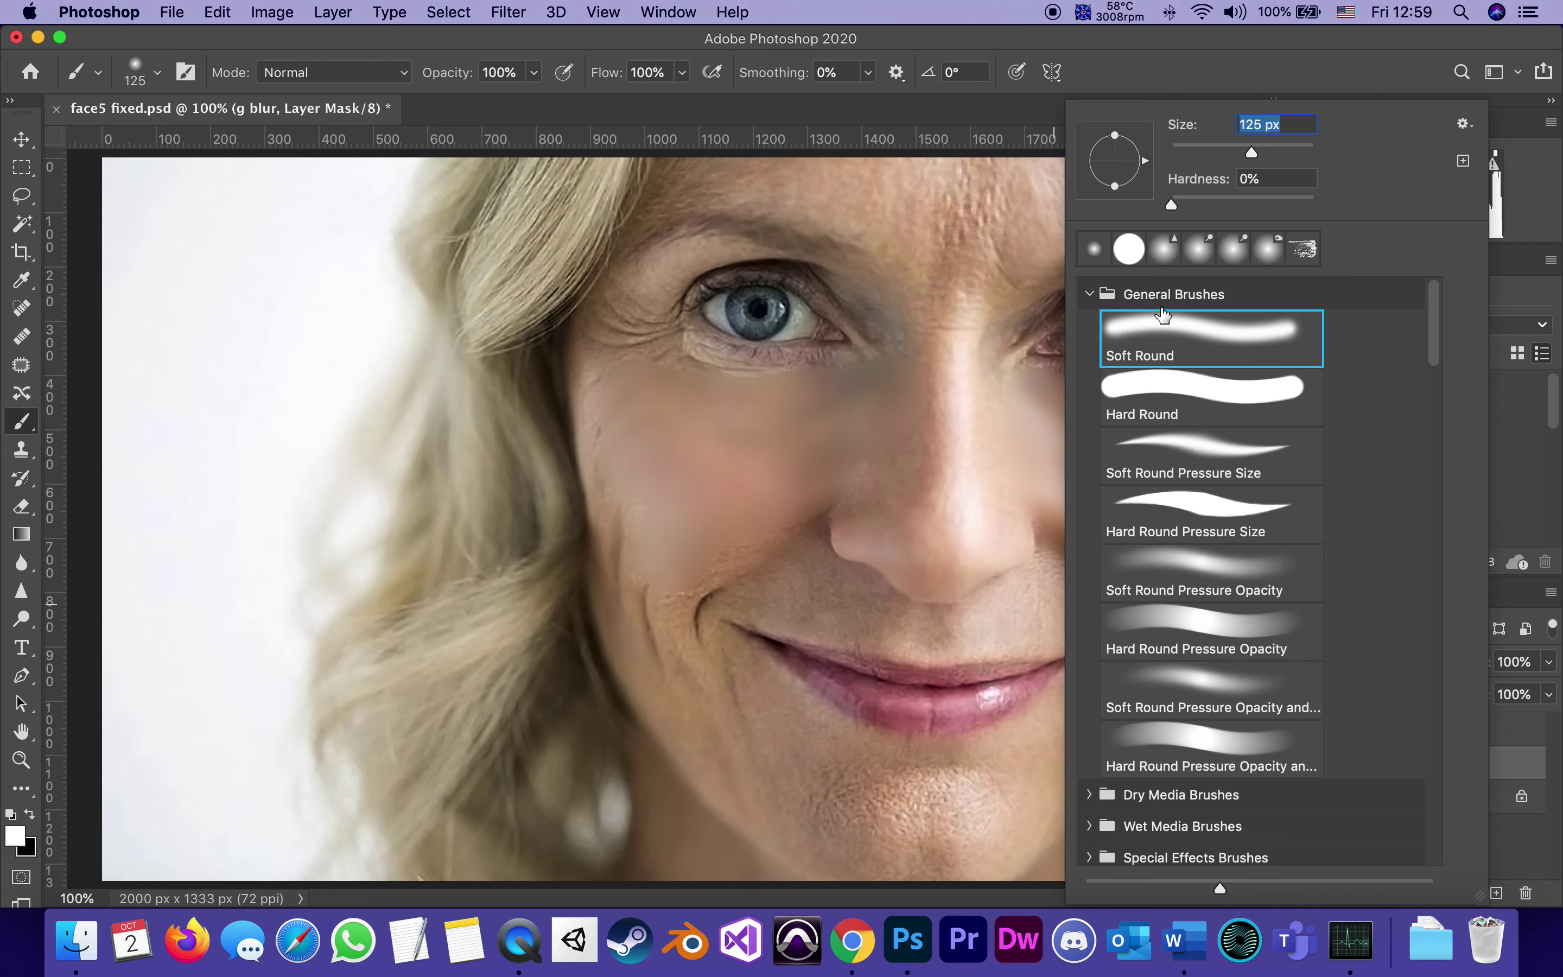
left_click_drag(1171, 206, 1312, 206)
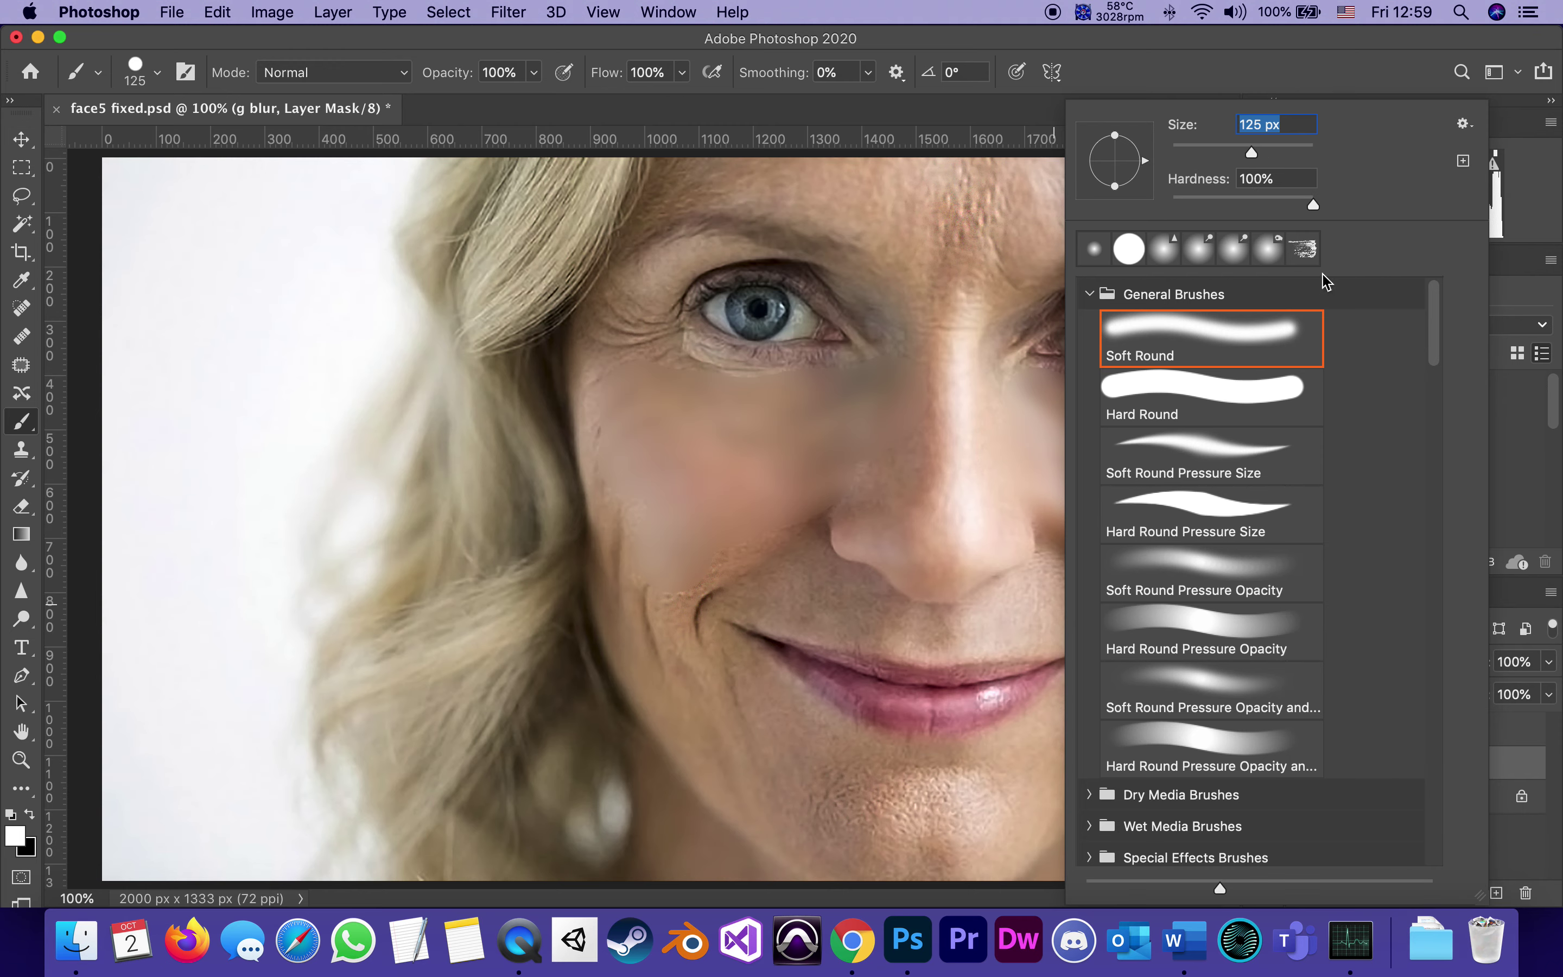
key("Return")
mouse_move(1024, 608)
left_mouse_down()
mouse_move(1054, 600)
mouse_move(926, 611)
left_mouse_up()
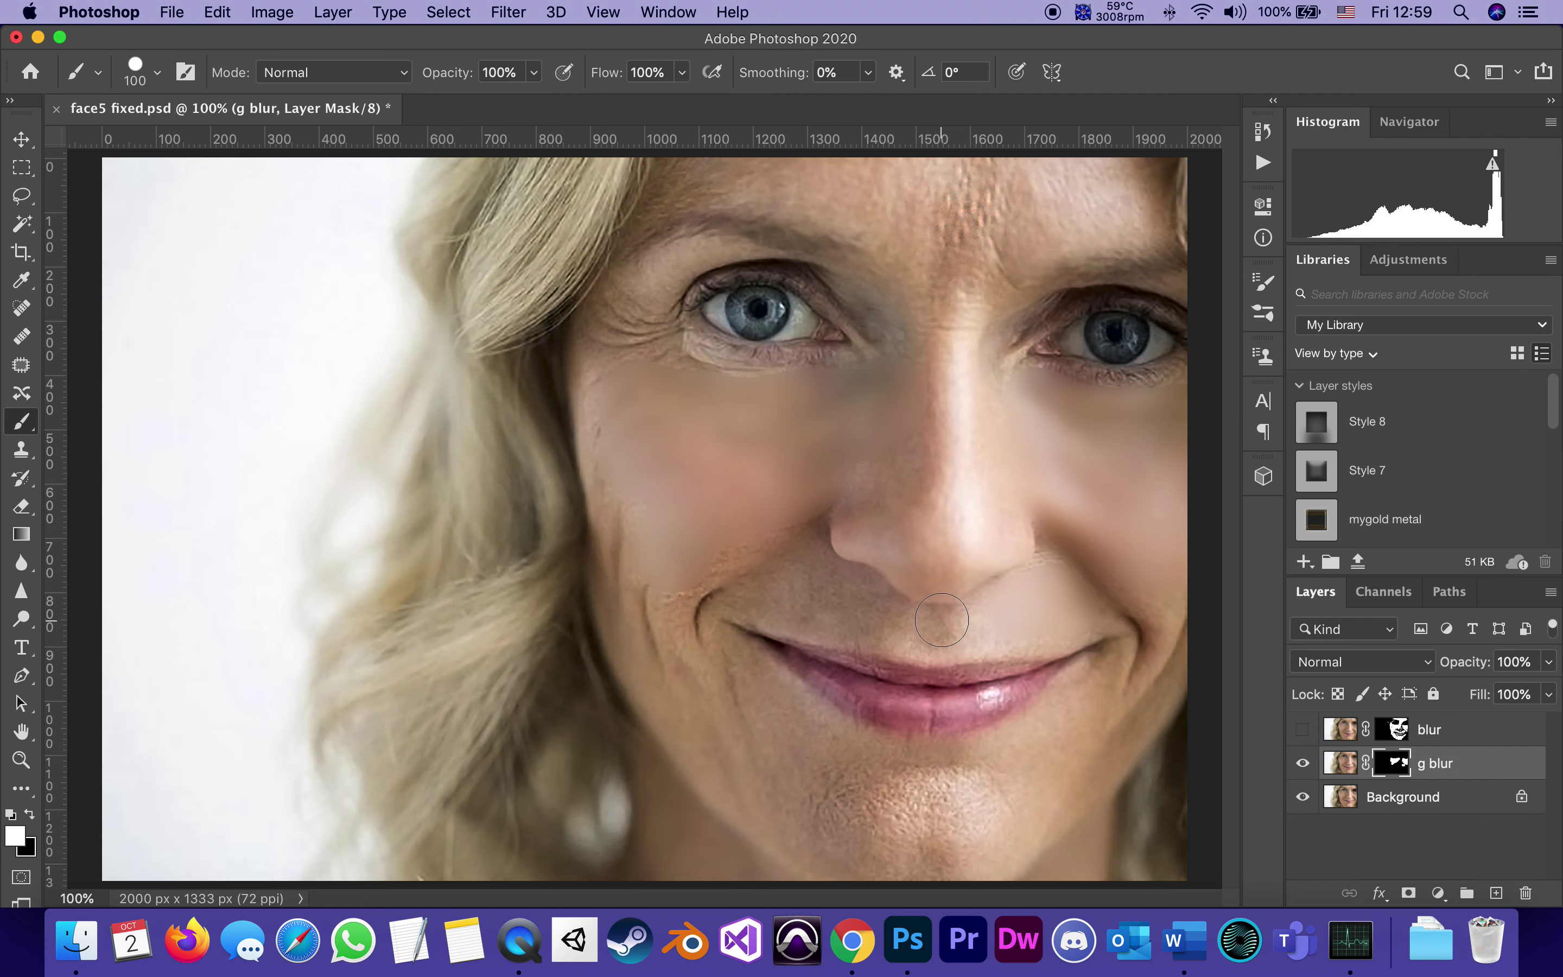
key("bracketleft")
key("bracketleft")
key("bracketleft")
mouse_move(965, 638)
left_mouse_down()
mouse_move(908, 644)
mouse_move(942, 625)
mouse_move(880, 634)
mouse_move(813, 615)
left_mouse_up()
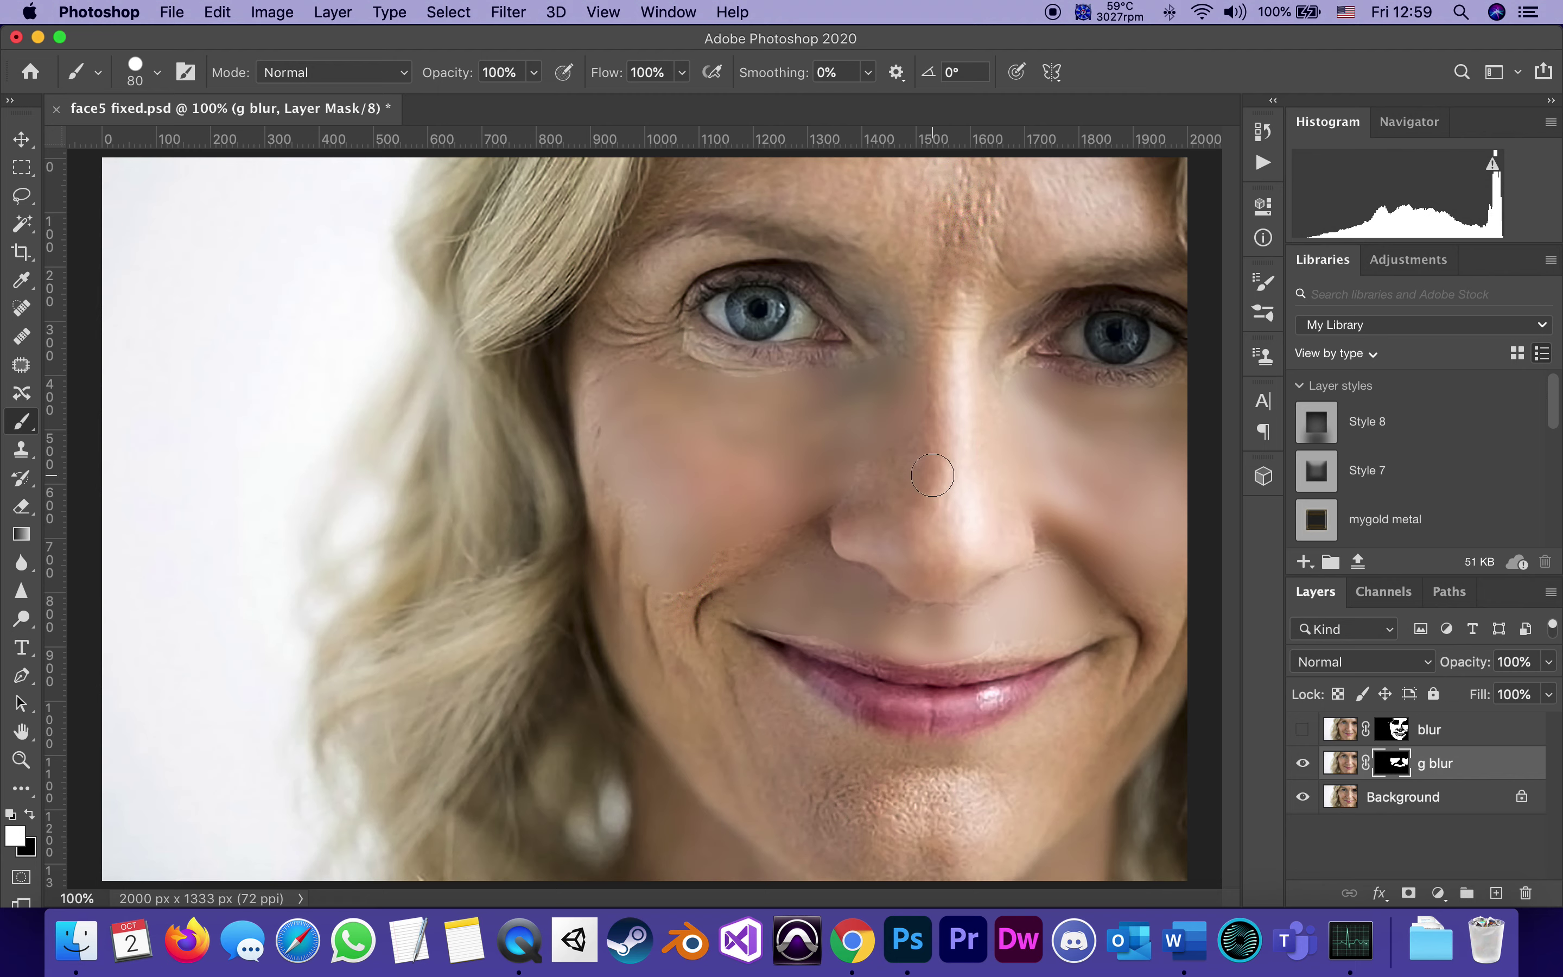
- Smooth the forehead between the brows and the upper right forehead with a soft 250 px brush
mouse_move(985, 347)
left_mouse_down()
mouse_move(980, 187)
mouse_move(965, 252)
mouse_move(959, 201)
mouse_move(960, 267)
mouse_move(960, 224)
left_mouse_up()
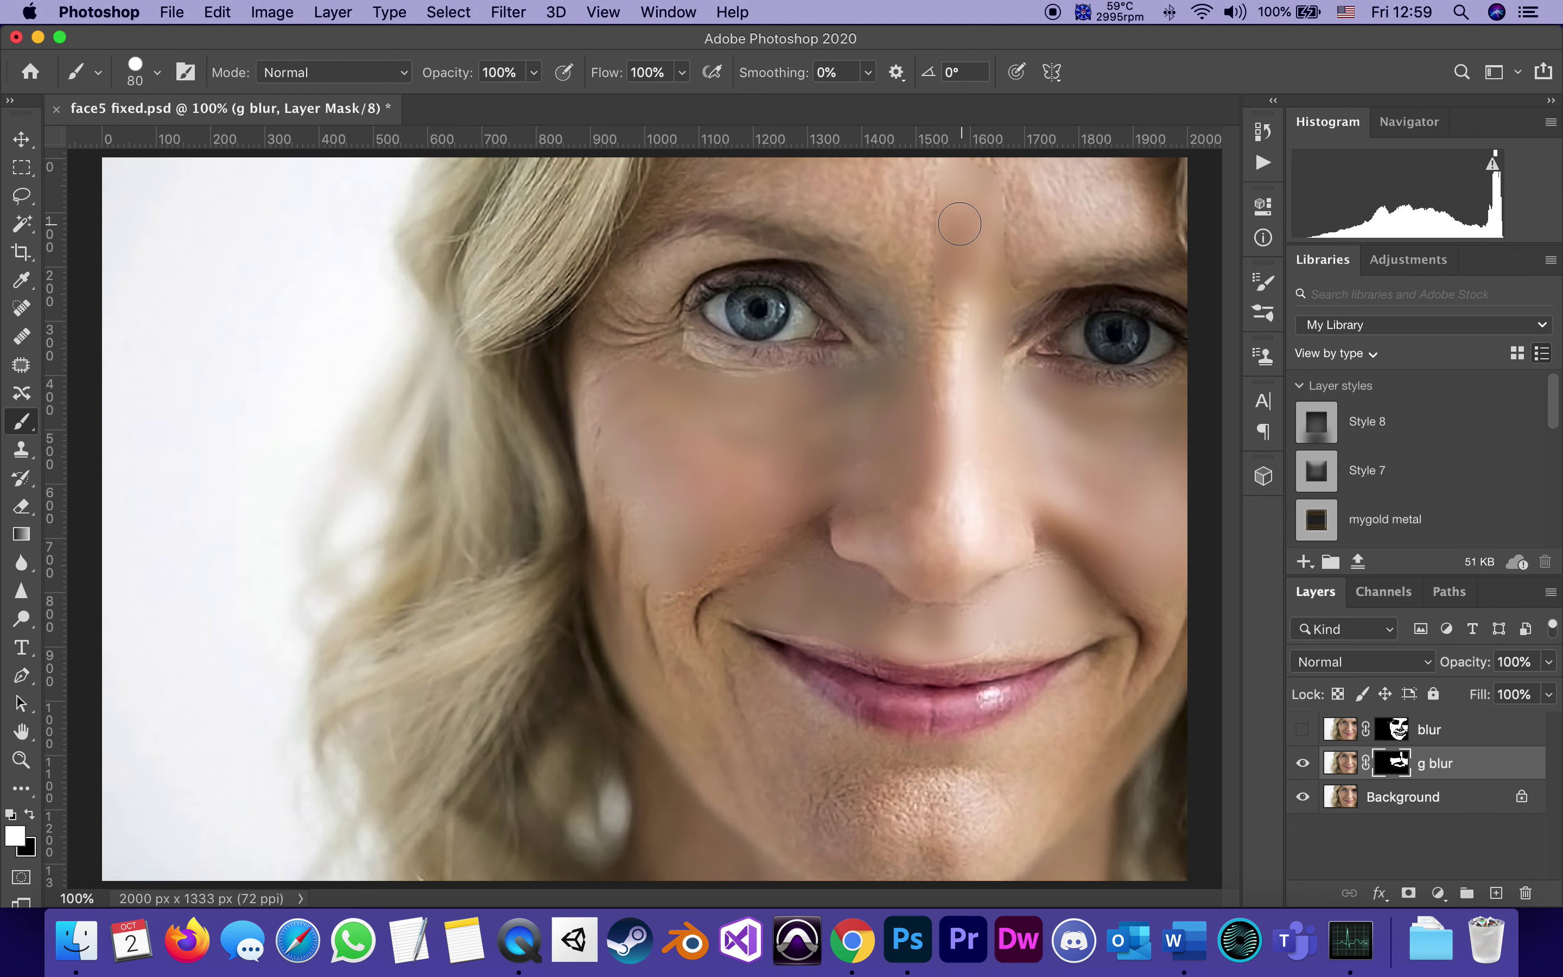
right_click(959, 226)
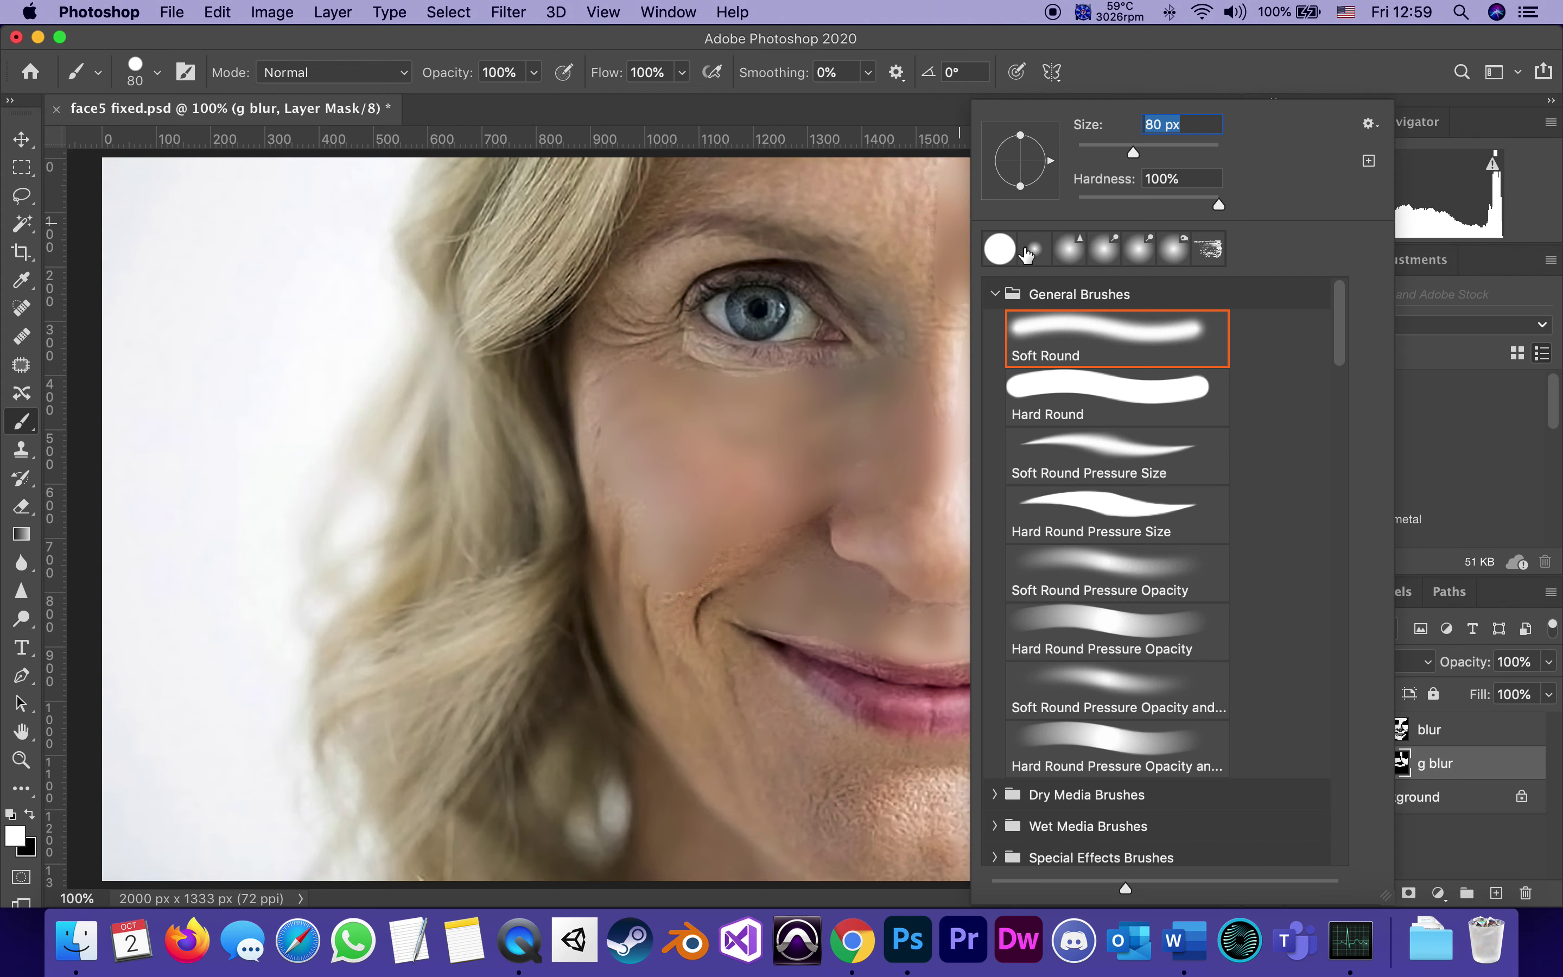
left_click_drag(1212, 198, 1080, 197)
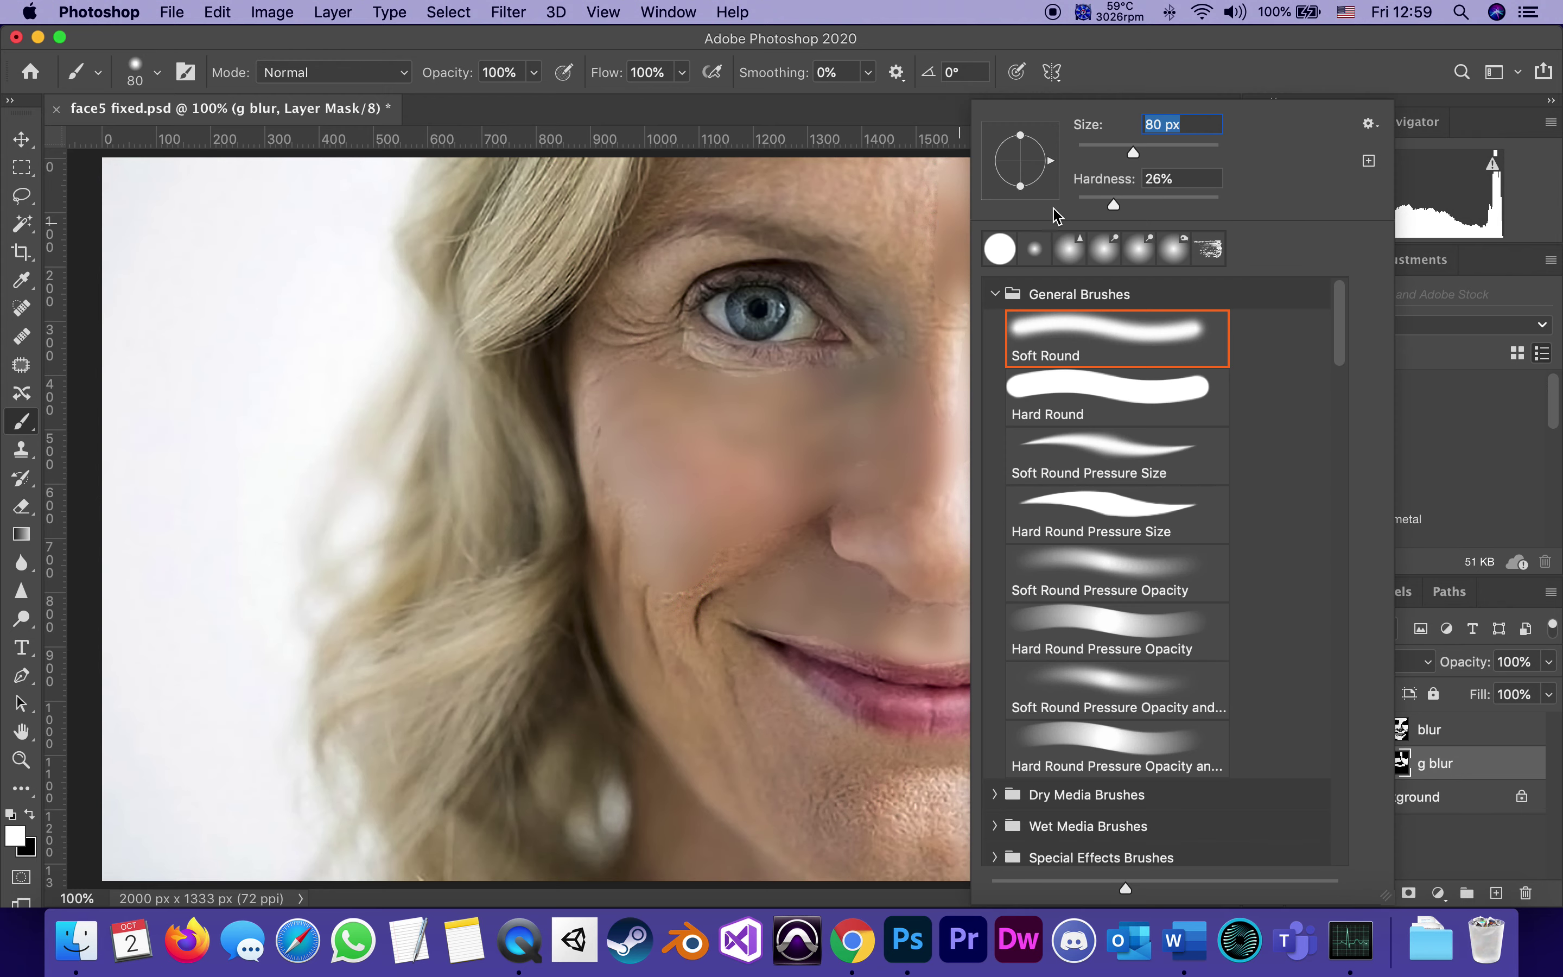
left_click(931, 210)
key("bracketright")
key("bracketright")
key("bracketright")
key("bracketright")
key("bracketright")
key("bracketright")
key("bracketright")
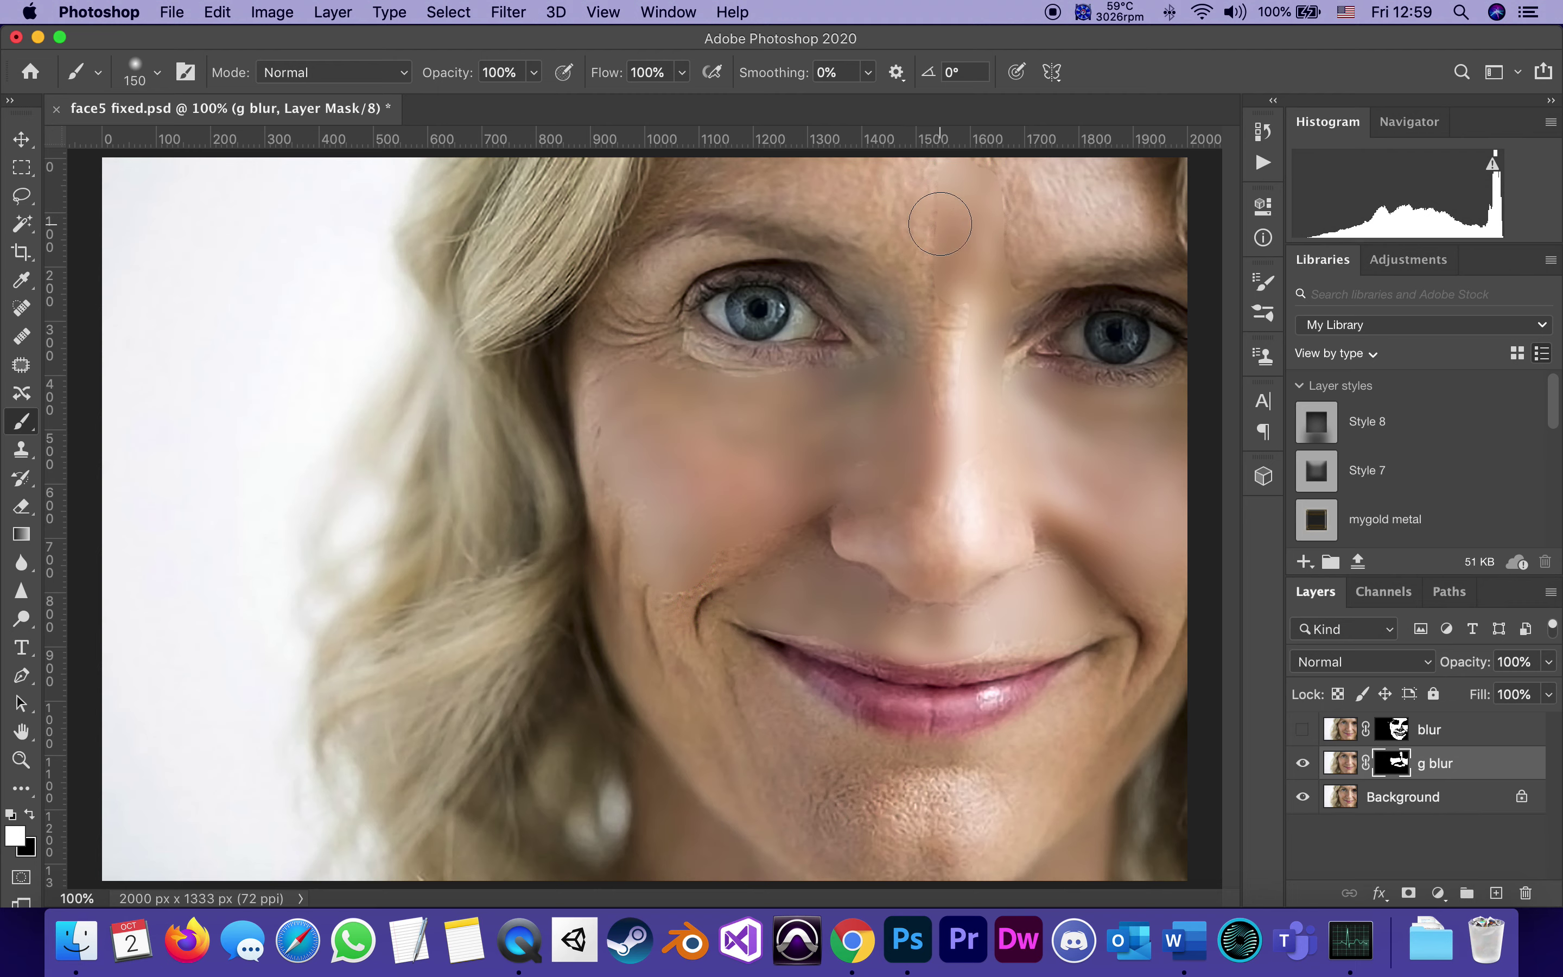
mouse_move(829, 160)
left_mouse_down()
mouse_move(778, 157)
mouse_move(1078, 175)
mouse_move(989, 224)
mouse_move(1126, 200)
mouse_move(960, 225)
mouse_move(938, 252)
left_mouse_up()
- Paint the crow's feet, nasolabial fold, chin, smile crease and left cheek with 150 and 100 px brushes
key("bracketleft")
key("bracketleft")
key("bracketleft")
mouse_move(642, 387)
left_mouse_down()
mouse_move(643, 294)
mouse_move(632, 333)
mouse_move(612, 338)
mouse_move(762, 388)
left_mouse_up()
mouse_move(627, 596)
left_mouse_down()
mouse_move(642, 627)
mouse_move(728, 559)
mouse_move(676, 573)
mouse_move(667, 647)
mouse_move(703, 695)
left_mouse_up()
key("bracketleft")
key("bracketleft")
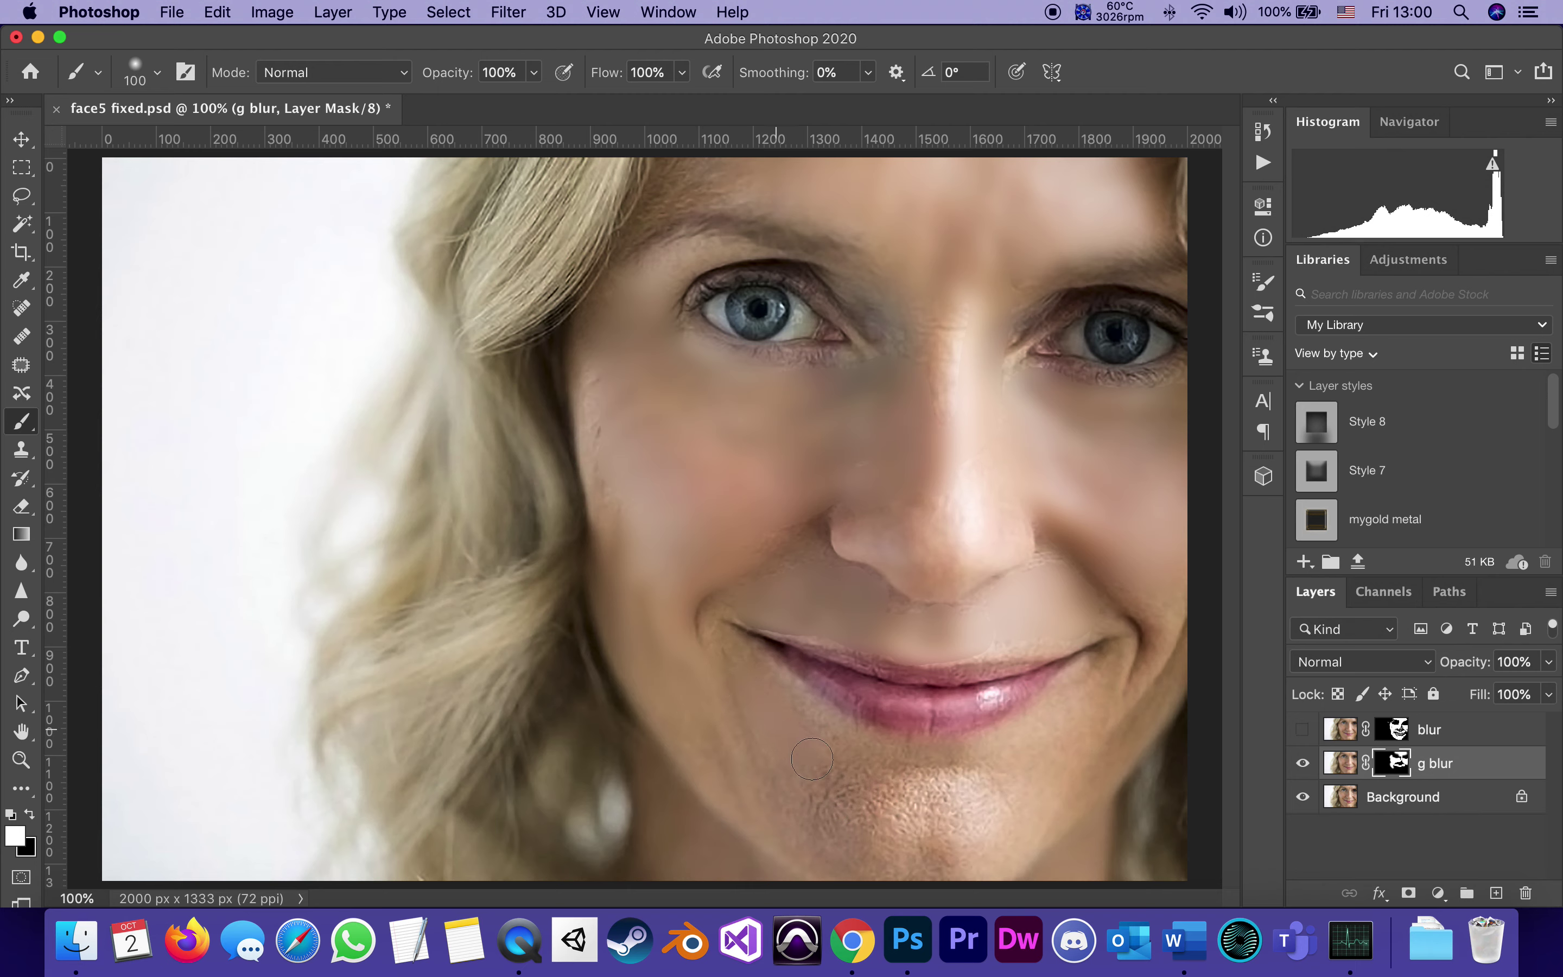
mouse_move(890, 764)
left_mouse_down()
mouse_move(1023, 743)
mouse_move(914, 812)
mouse_move(812, 821)
mouse_move(925, 862)
mouse_move(1032, 784)
mouse_move(1156, 640)
mouse_move(1048, 618)
left_mouse_up()
mouse_move(715, 748)
left_mouse_down()
mouse_move(705, 710)
mouse_move(756, 696)
mouse_move(737, 723)
mouse_move(713, 614)
left_mouse_up()
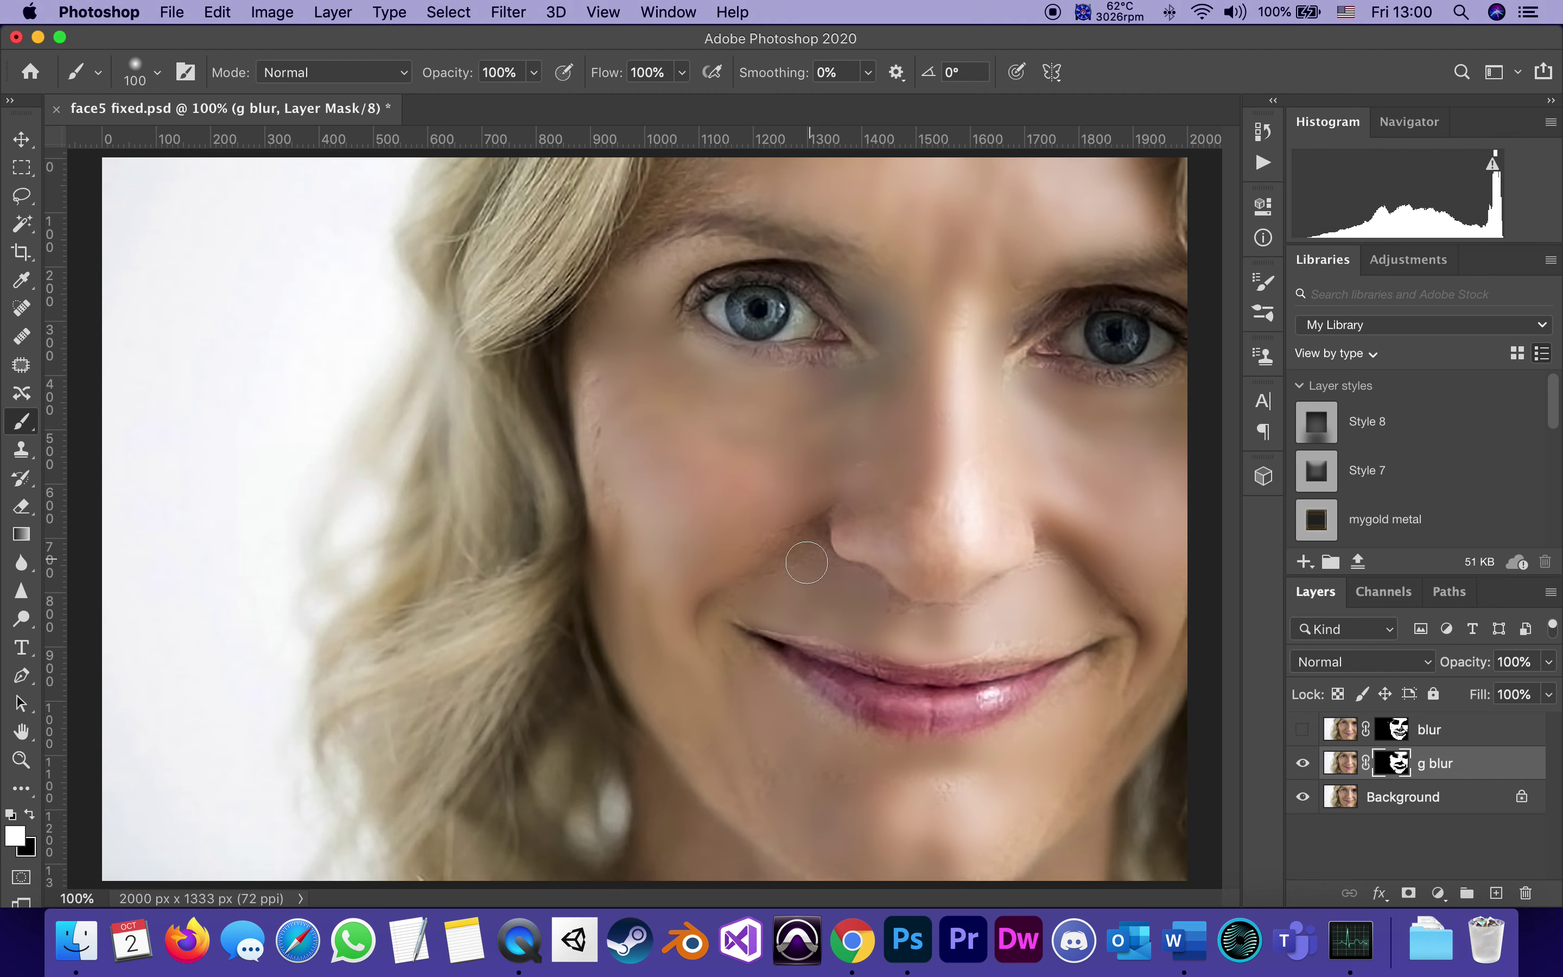
mouse_move(653, 523)
left_mouse_down()
mouse_move(594, 411)
mouse_move(603, 477)
left_mouse_up()
- Lower g blur's opacity so some skin texture shows through
left_click(1551, 665)
left_click_drag(1550, 688, 1517, 691)
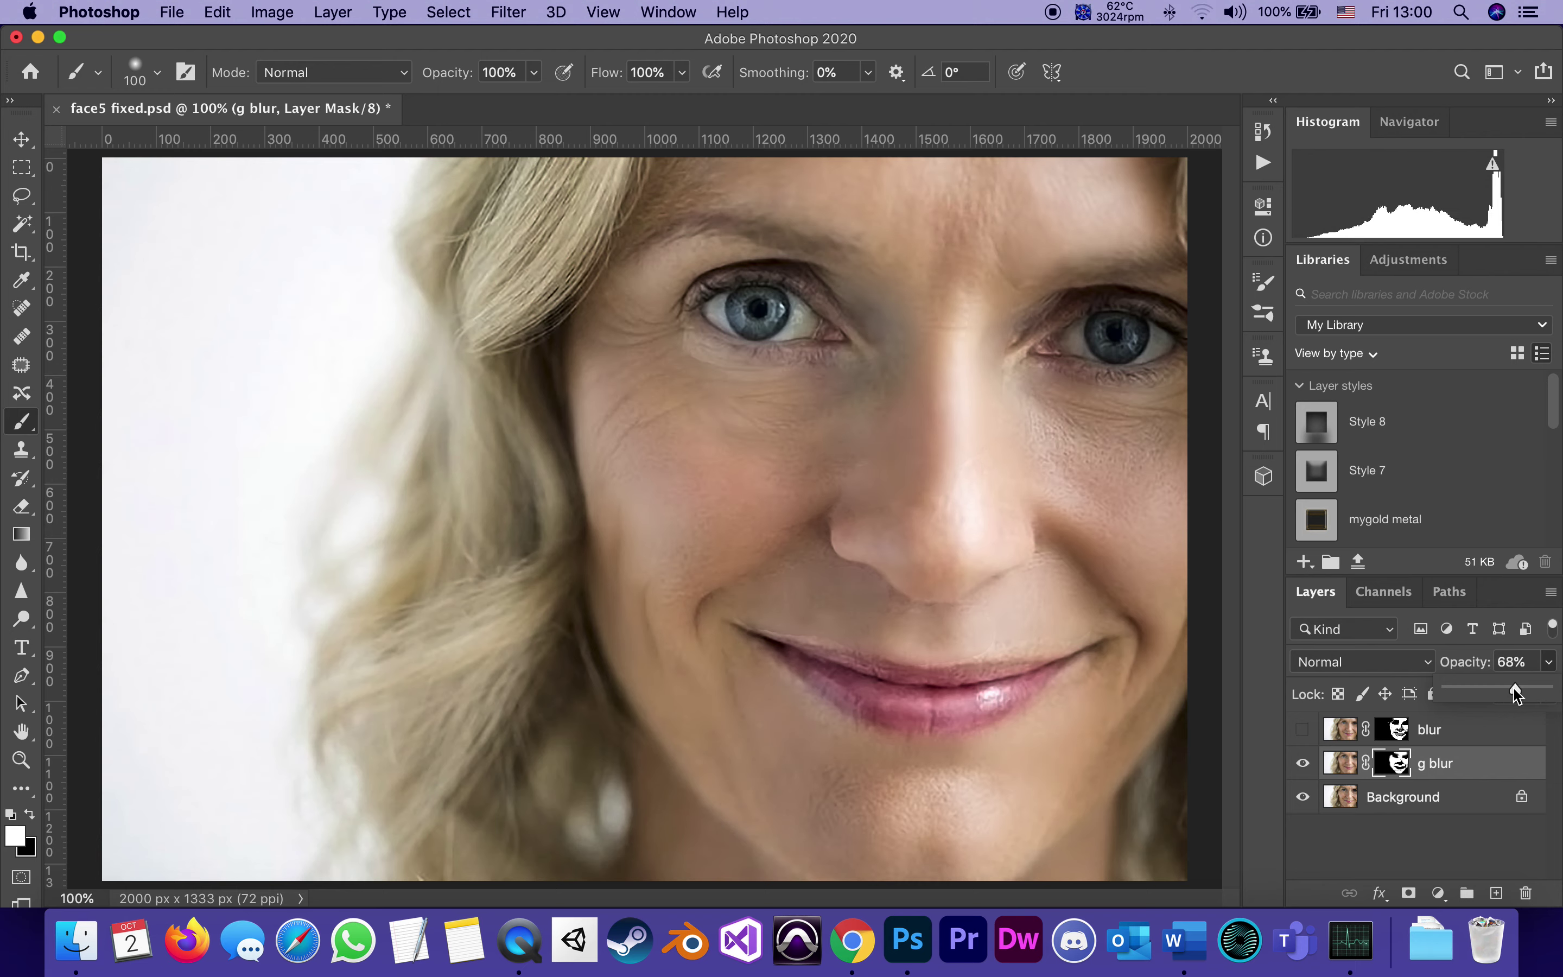
left_click(1492, 856)
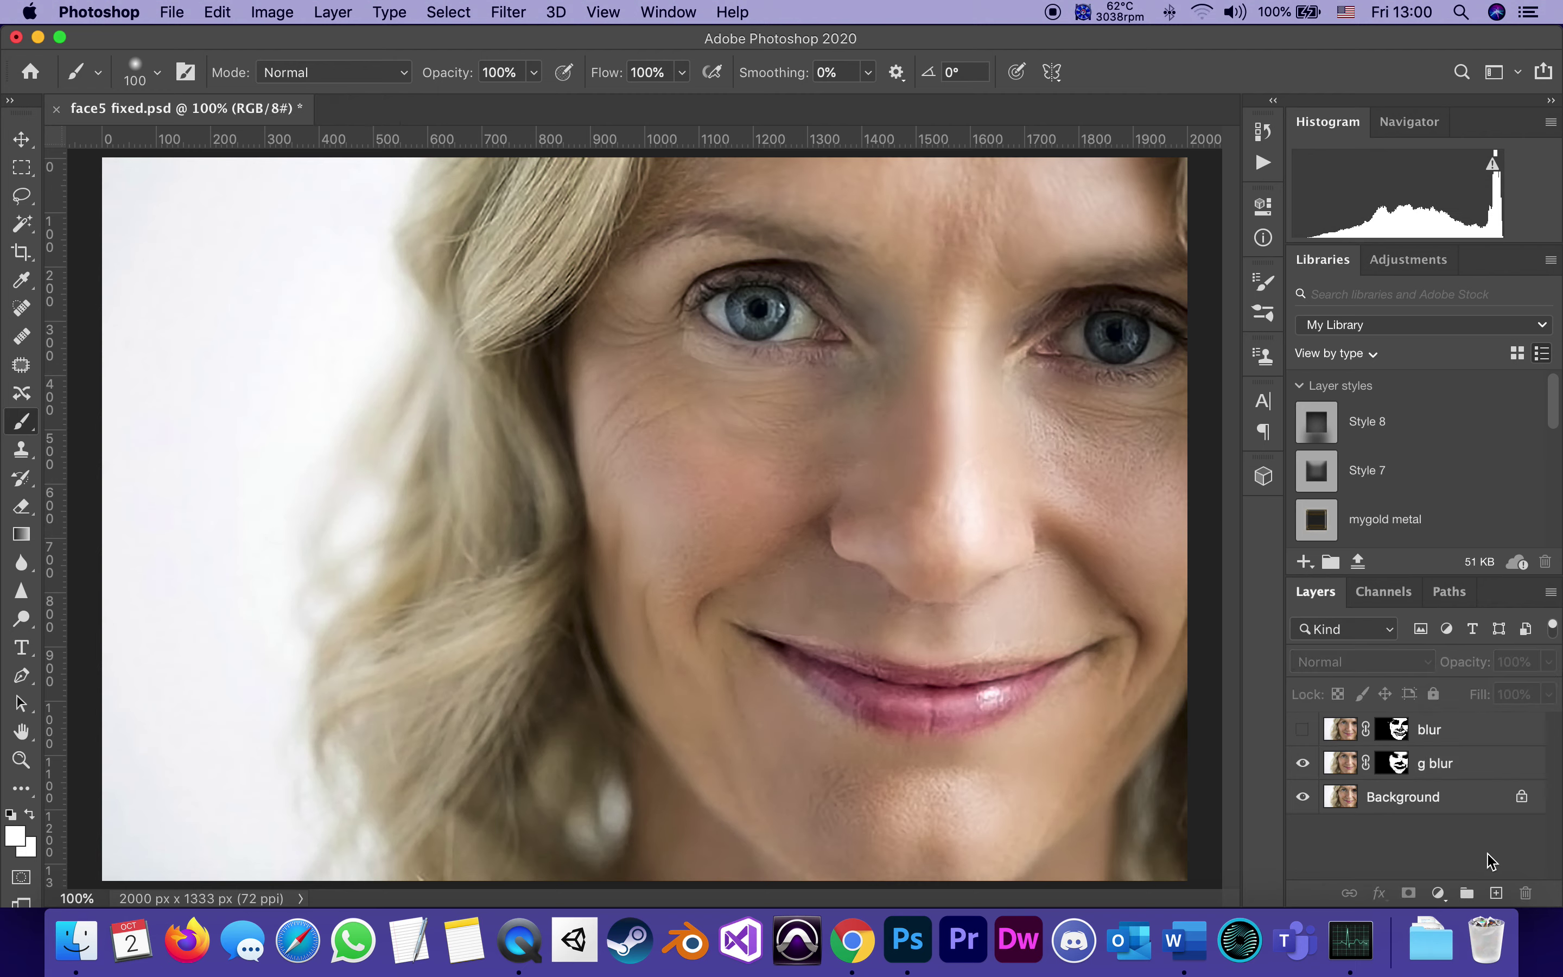
- Toggle g blur and blur visibility to compare, ending with blur shown and g blur hidden
left_click(1303, 764)
left_click(1303, 765)
left_click(1303, 764)
left_click(1303, 730)
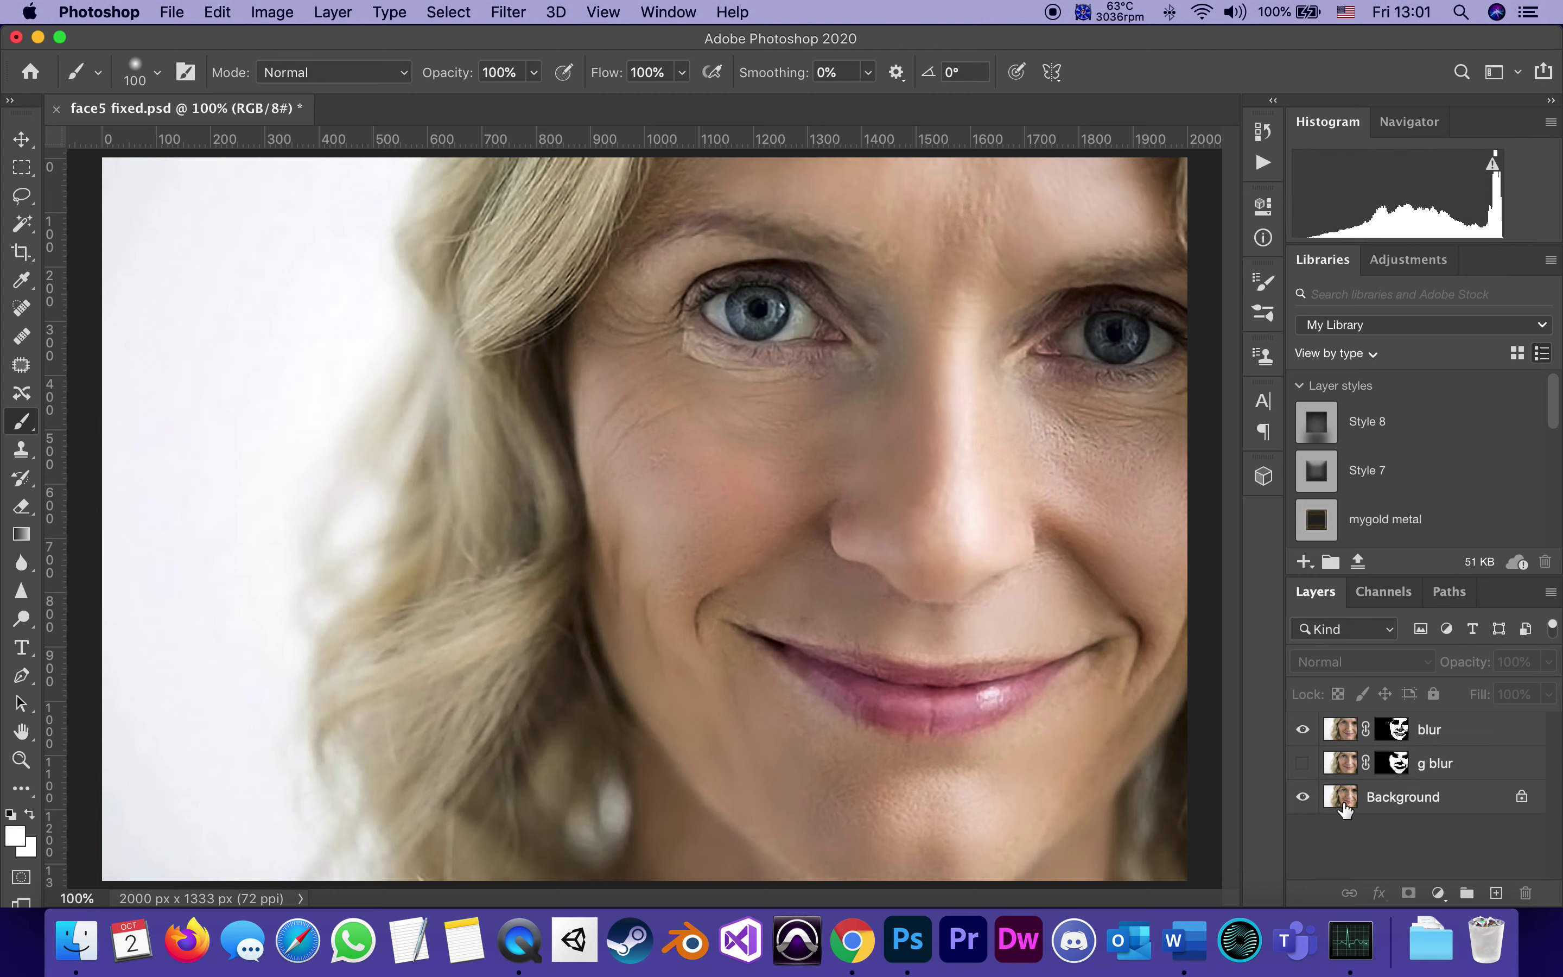
left_click(1303, 763)
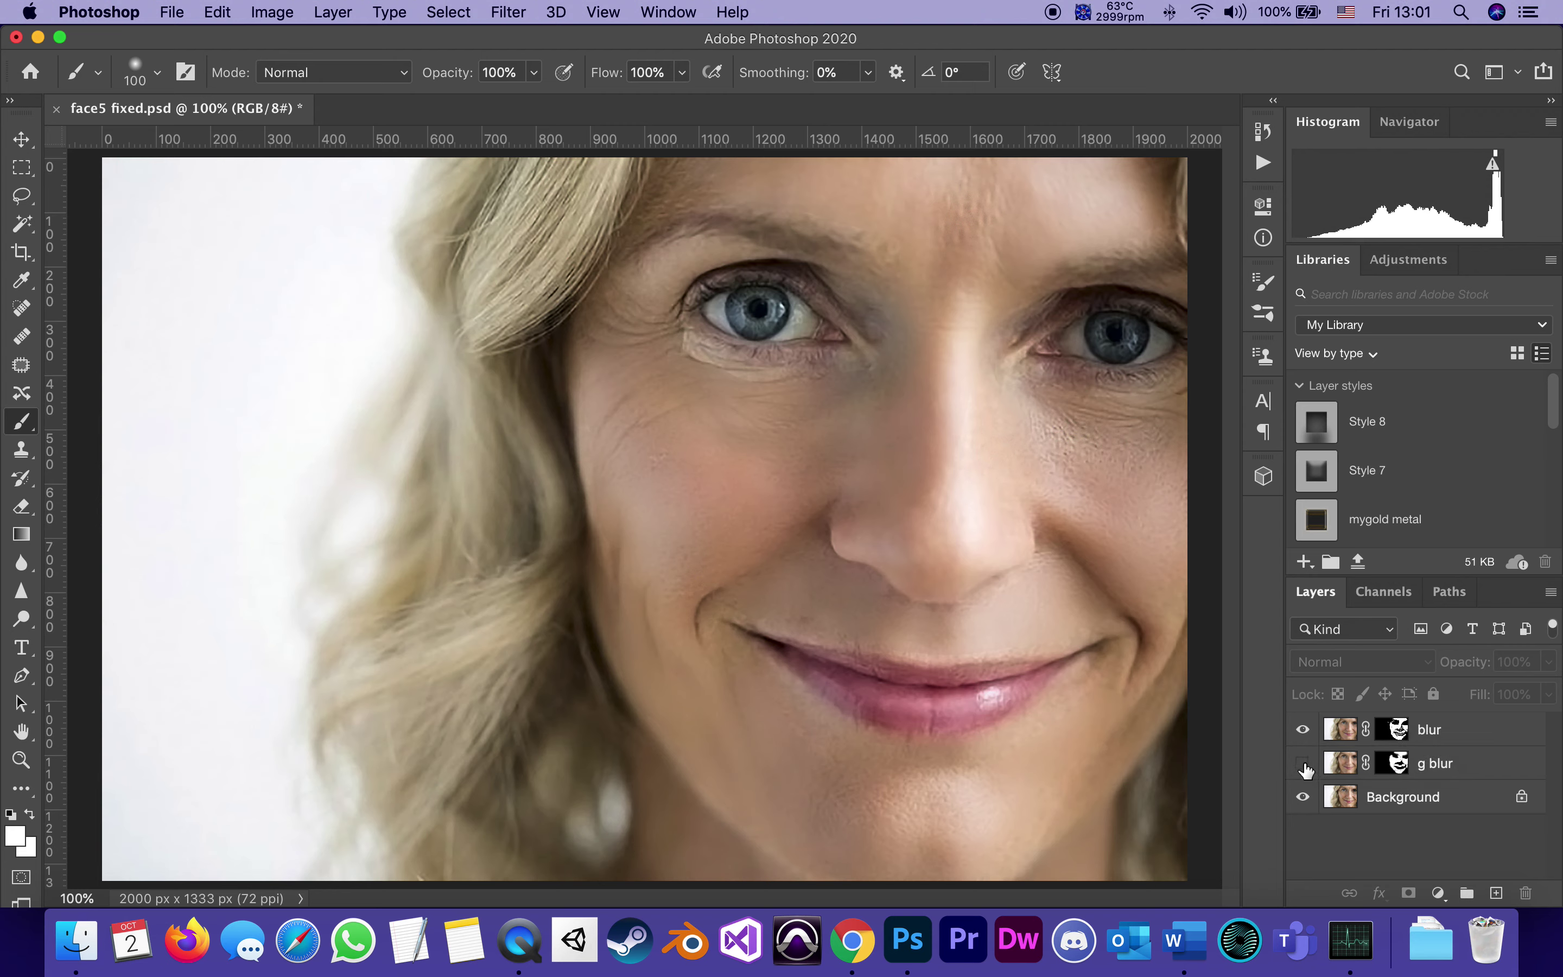
left_click(1303, 729)
left_click(1303, 763)
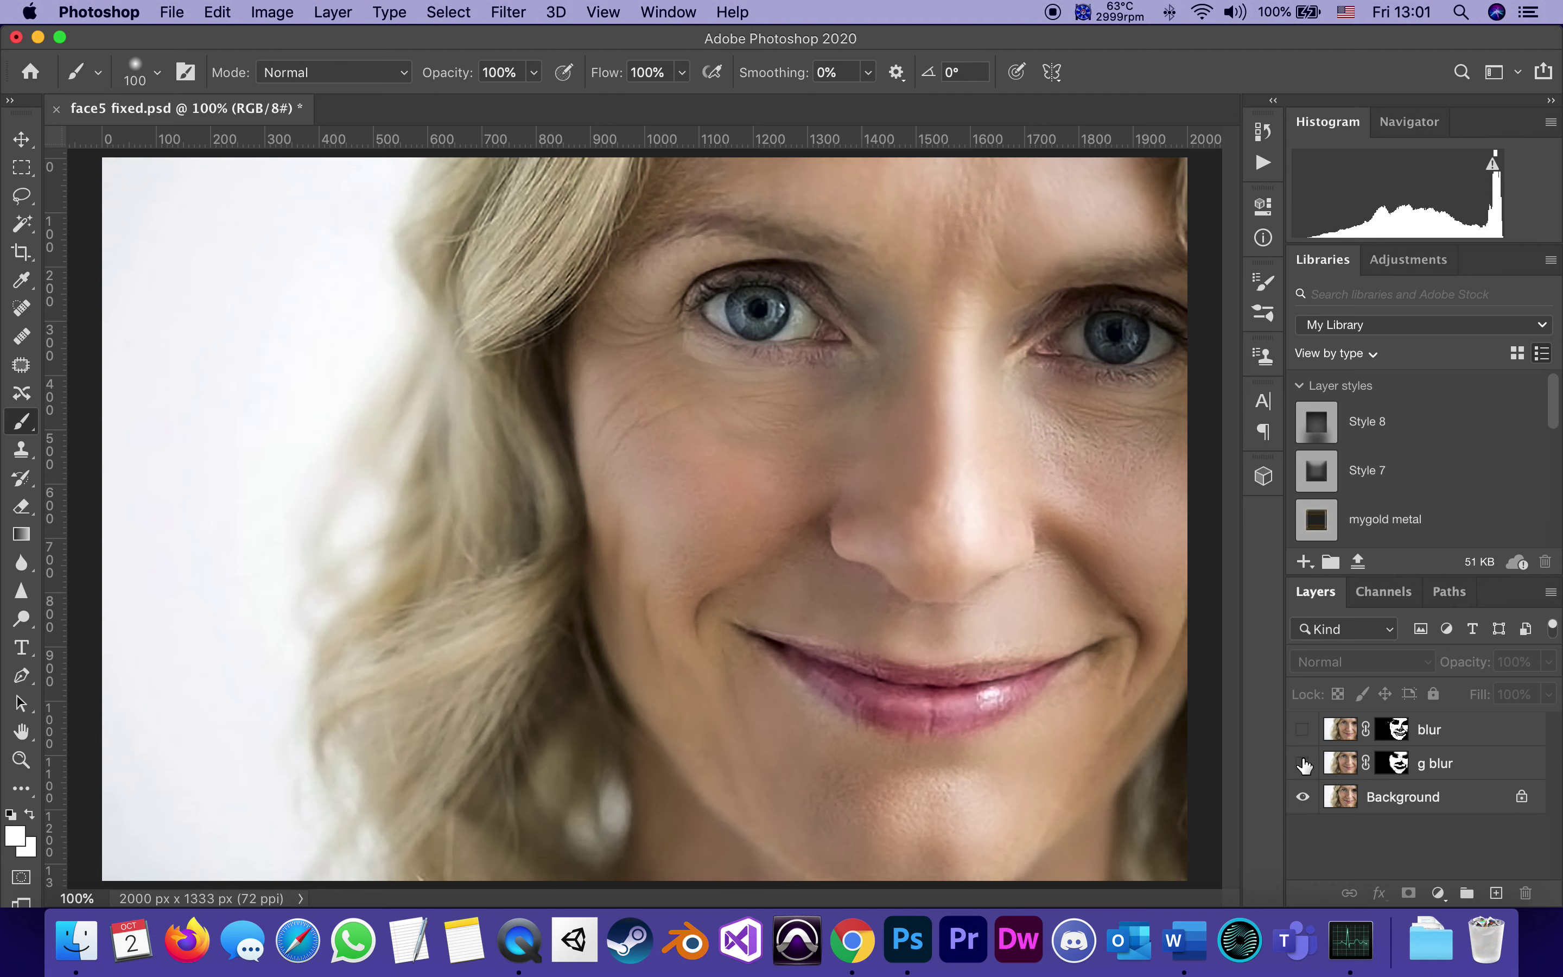
left_click(1303, 763)
left_click(1303, 730)
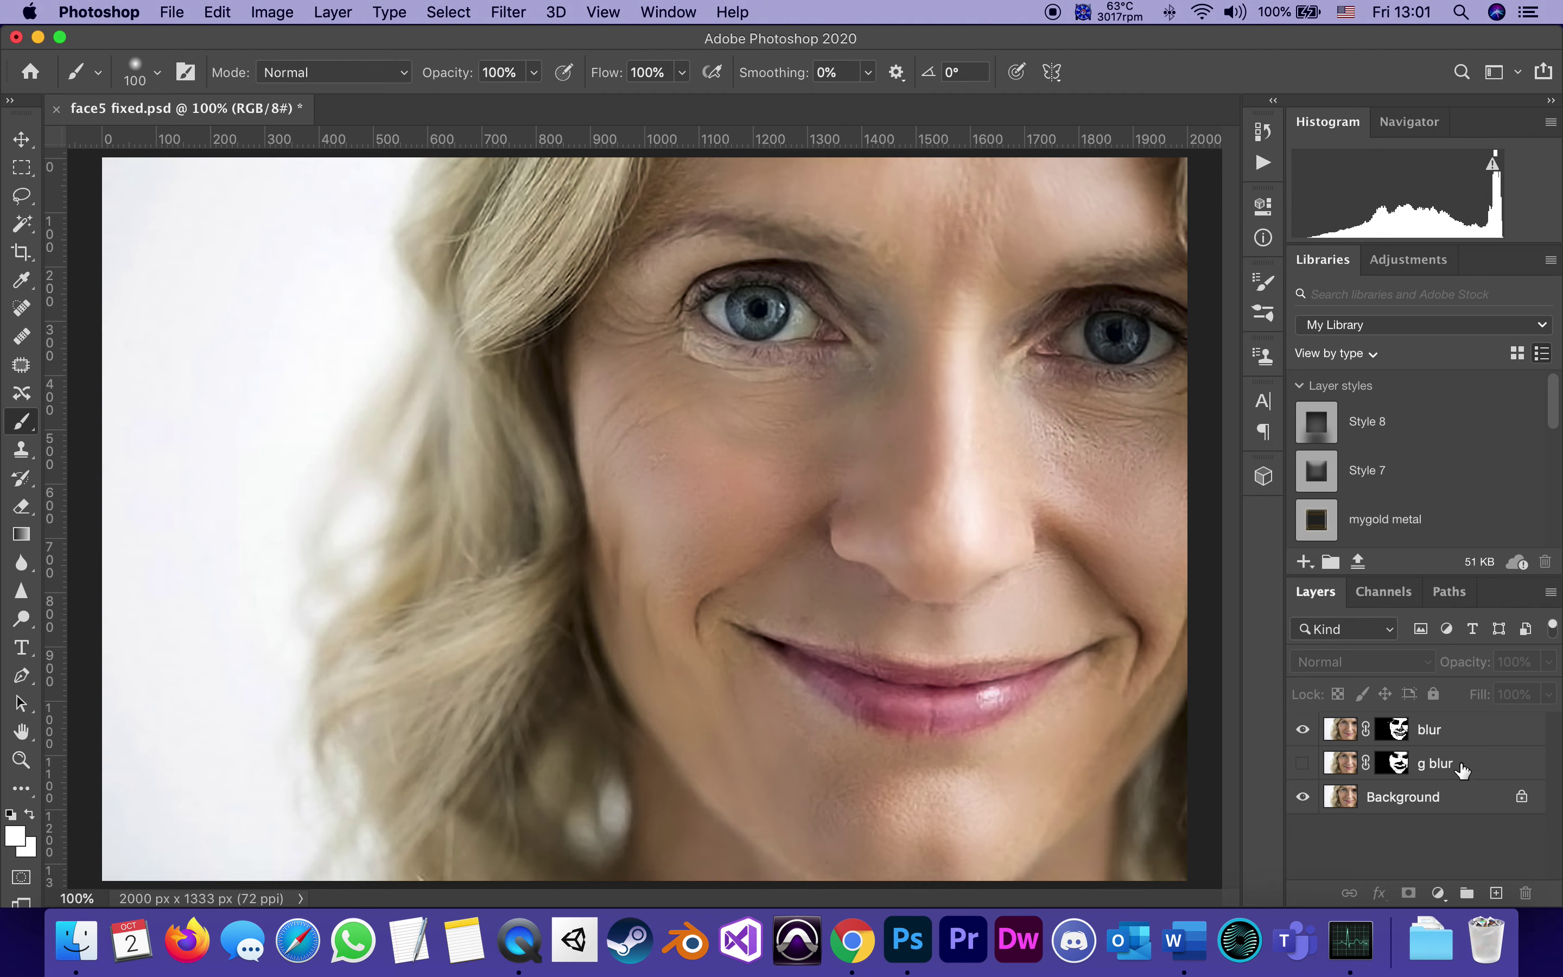
left_click(1467, 729)
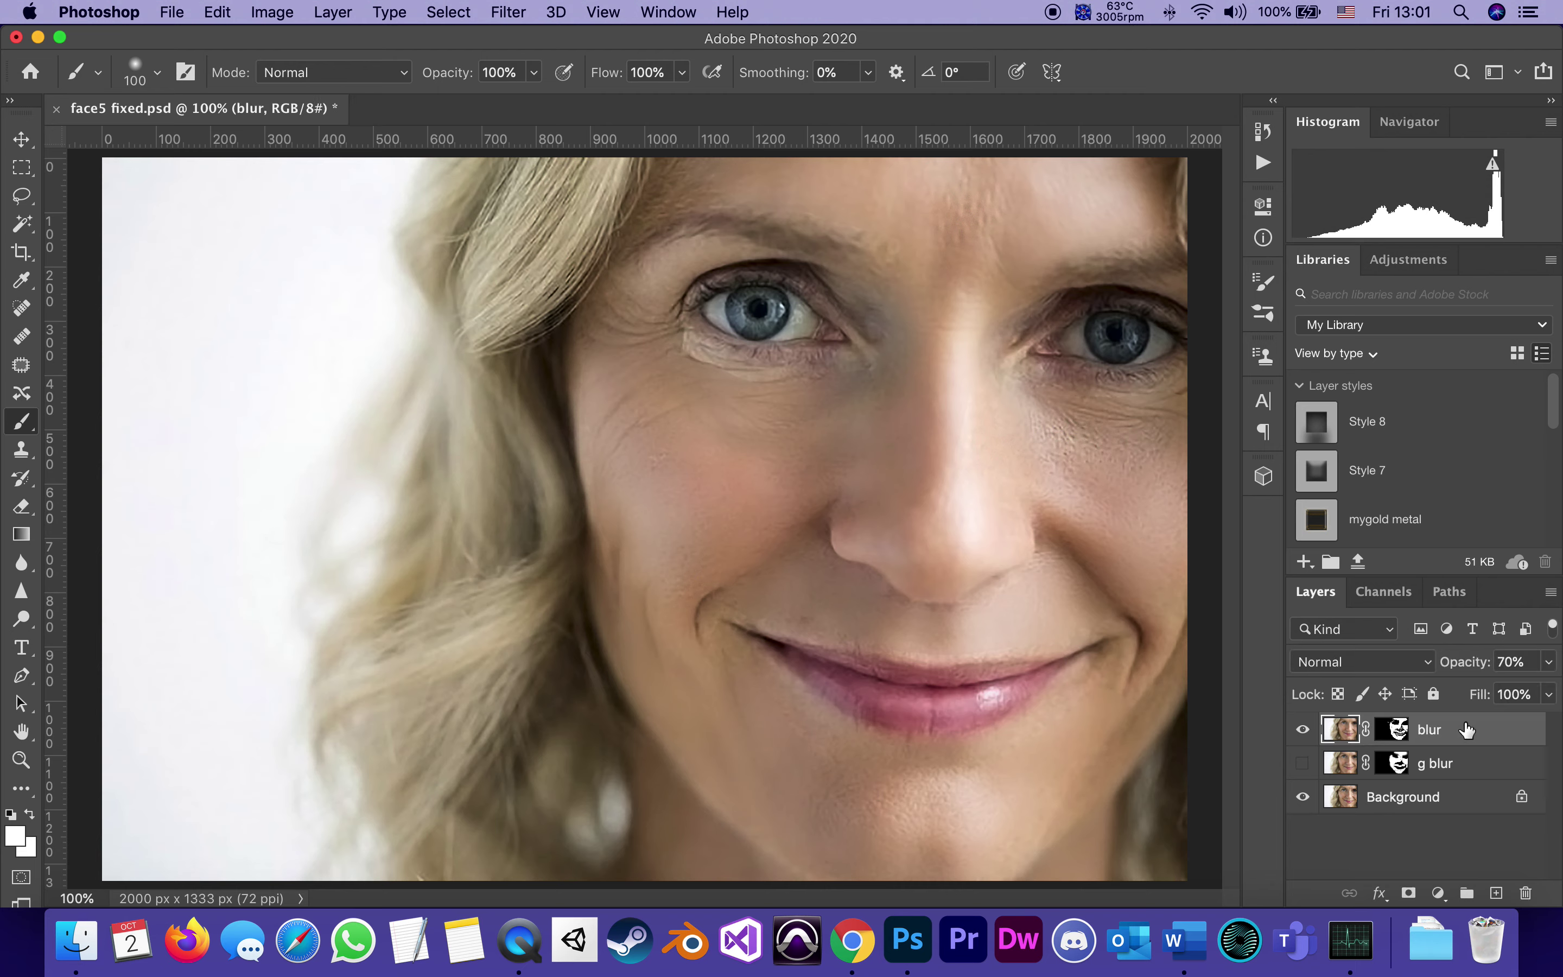
left_click(1465, 817)
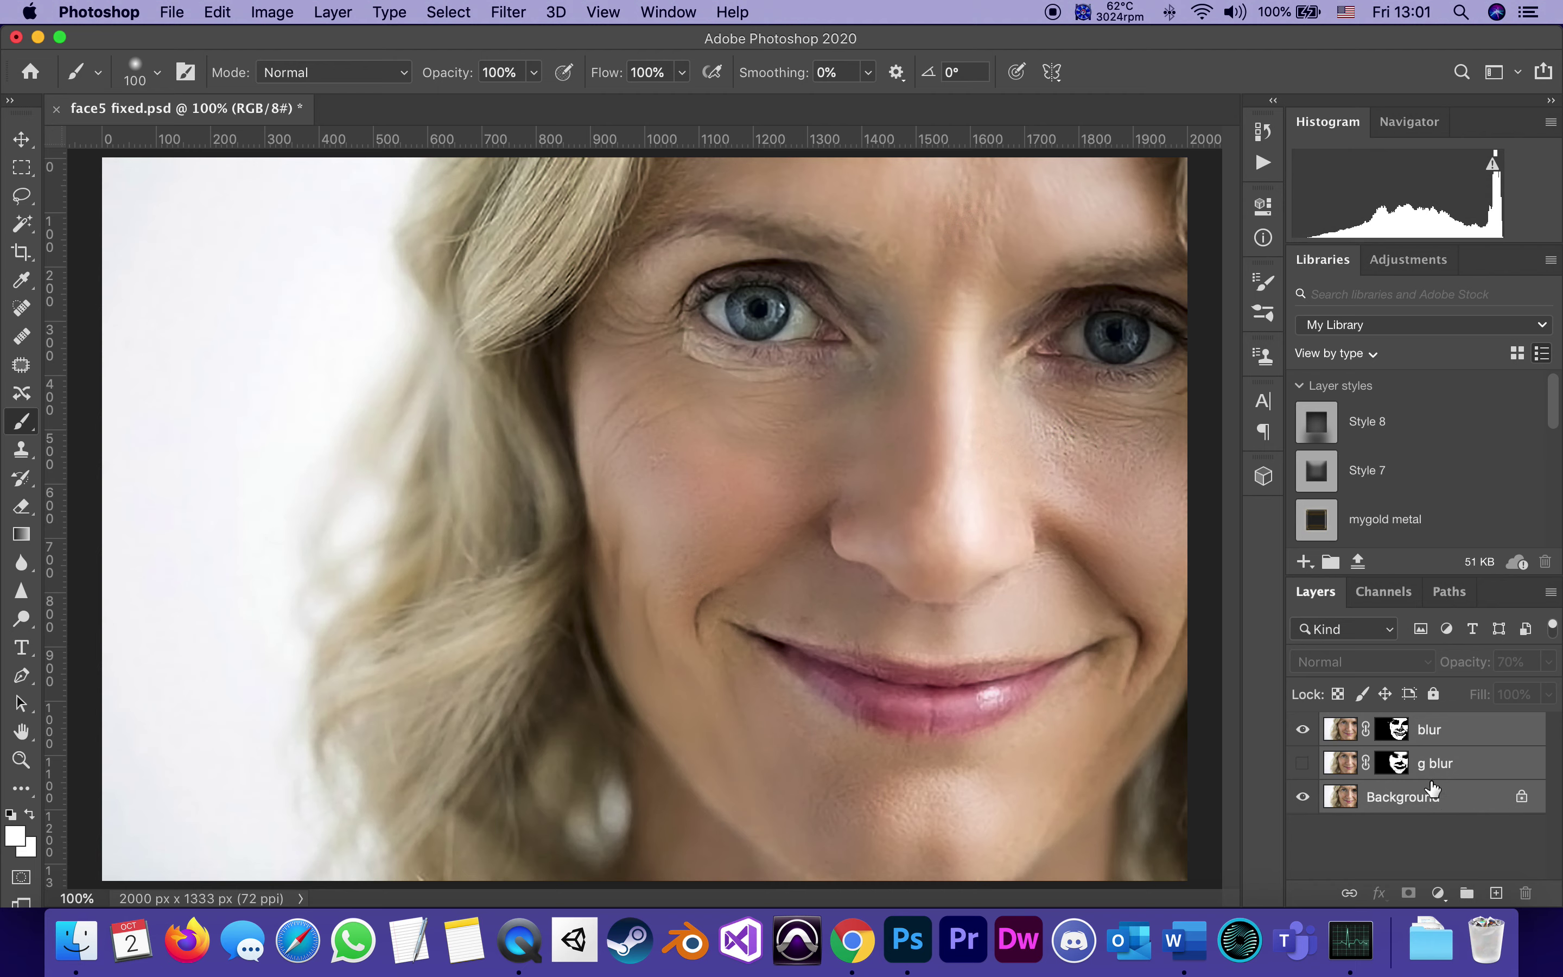
right_click(1462, 736)
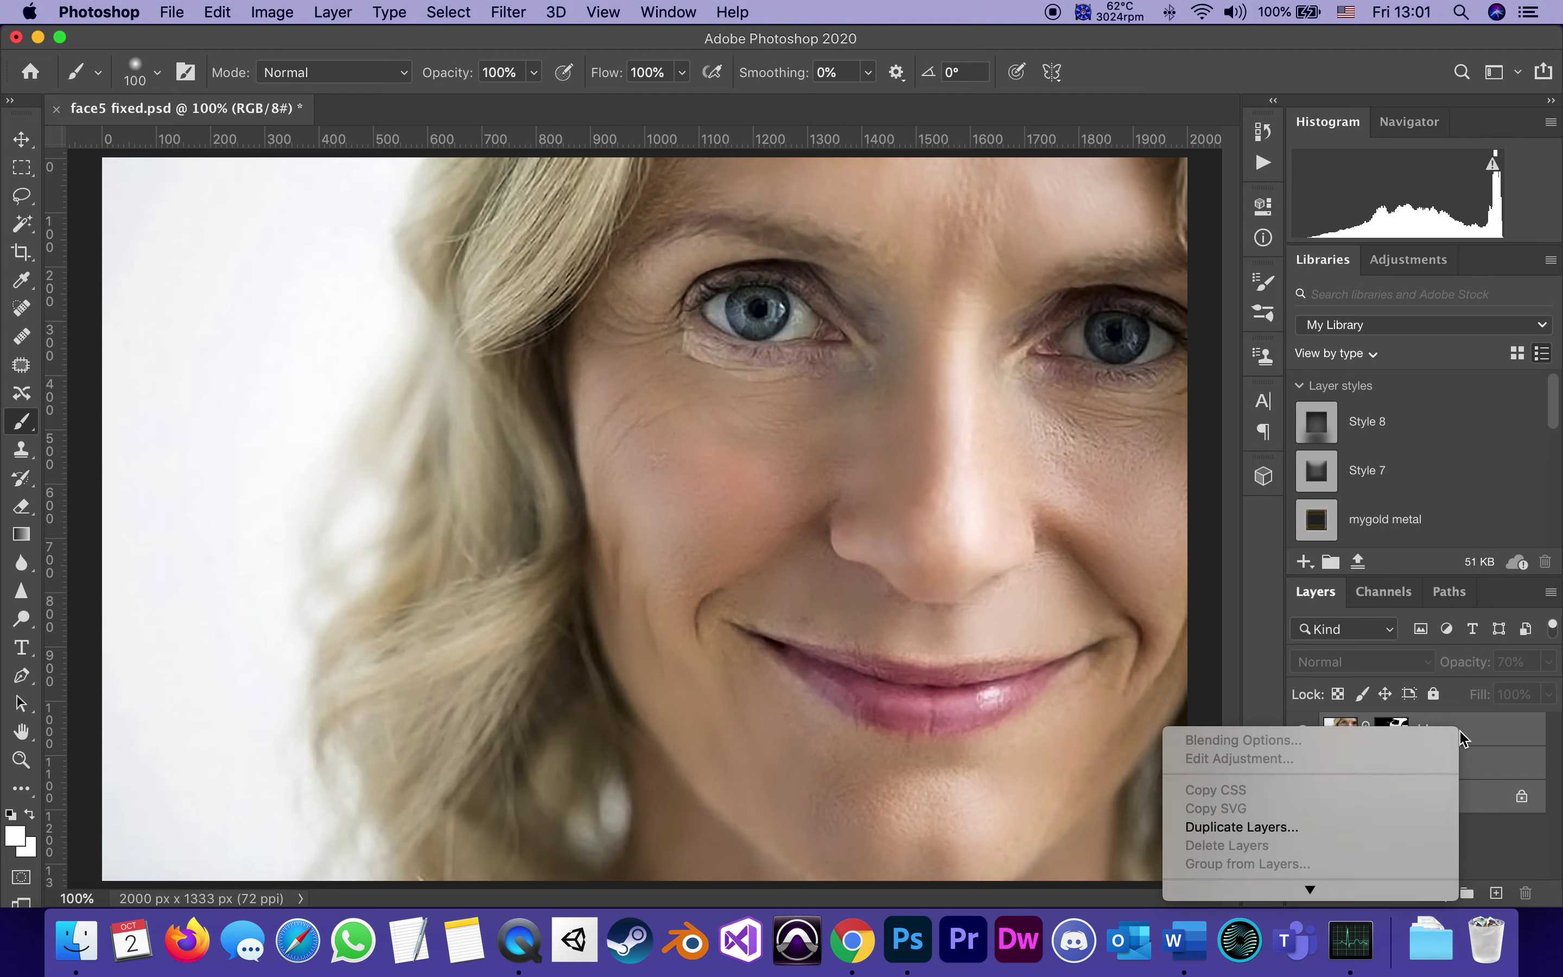
left_click(1512, 844)
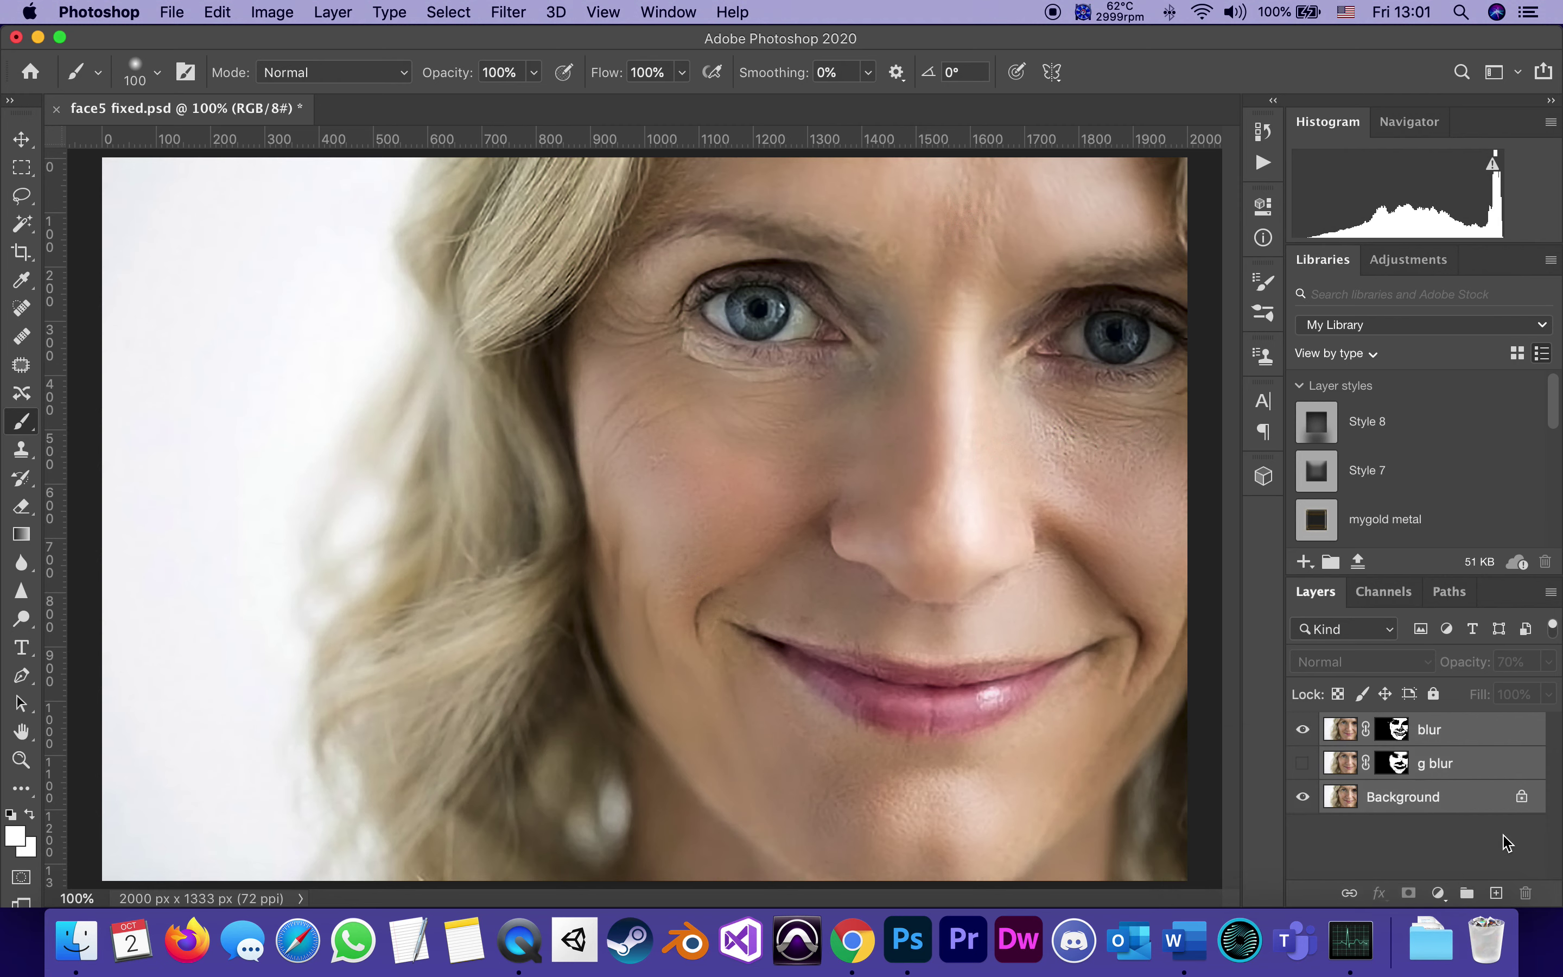
left_click(1468, 809)
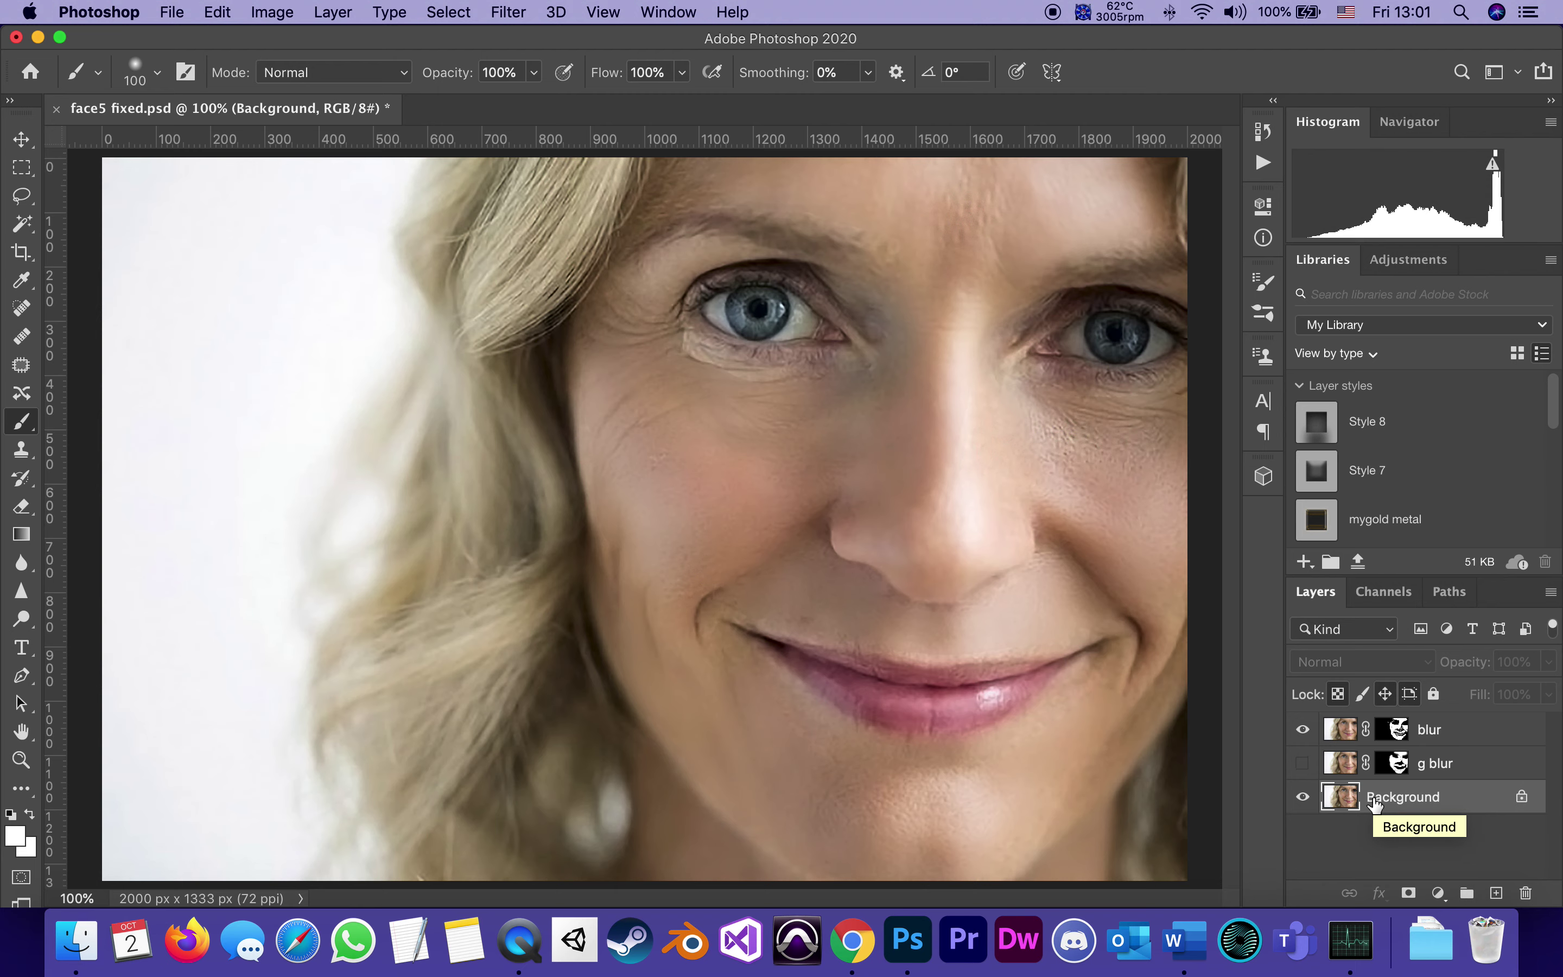
left_click(266, 13)
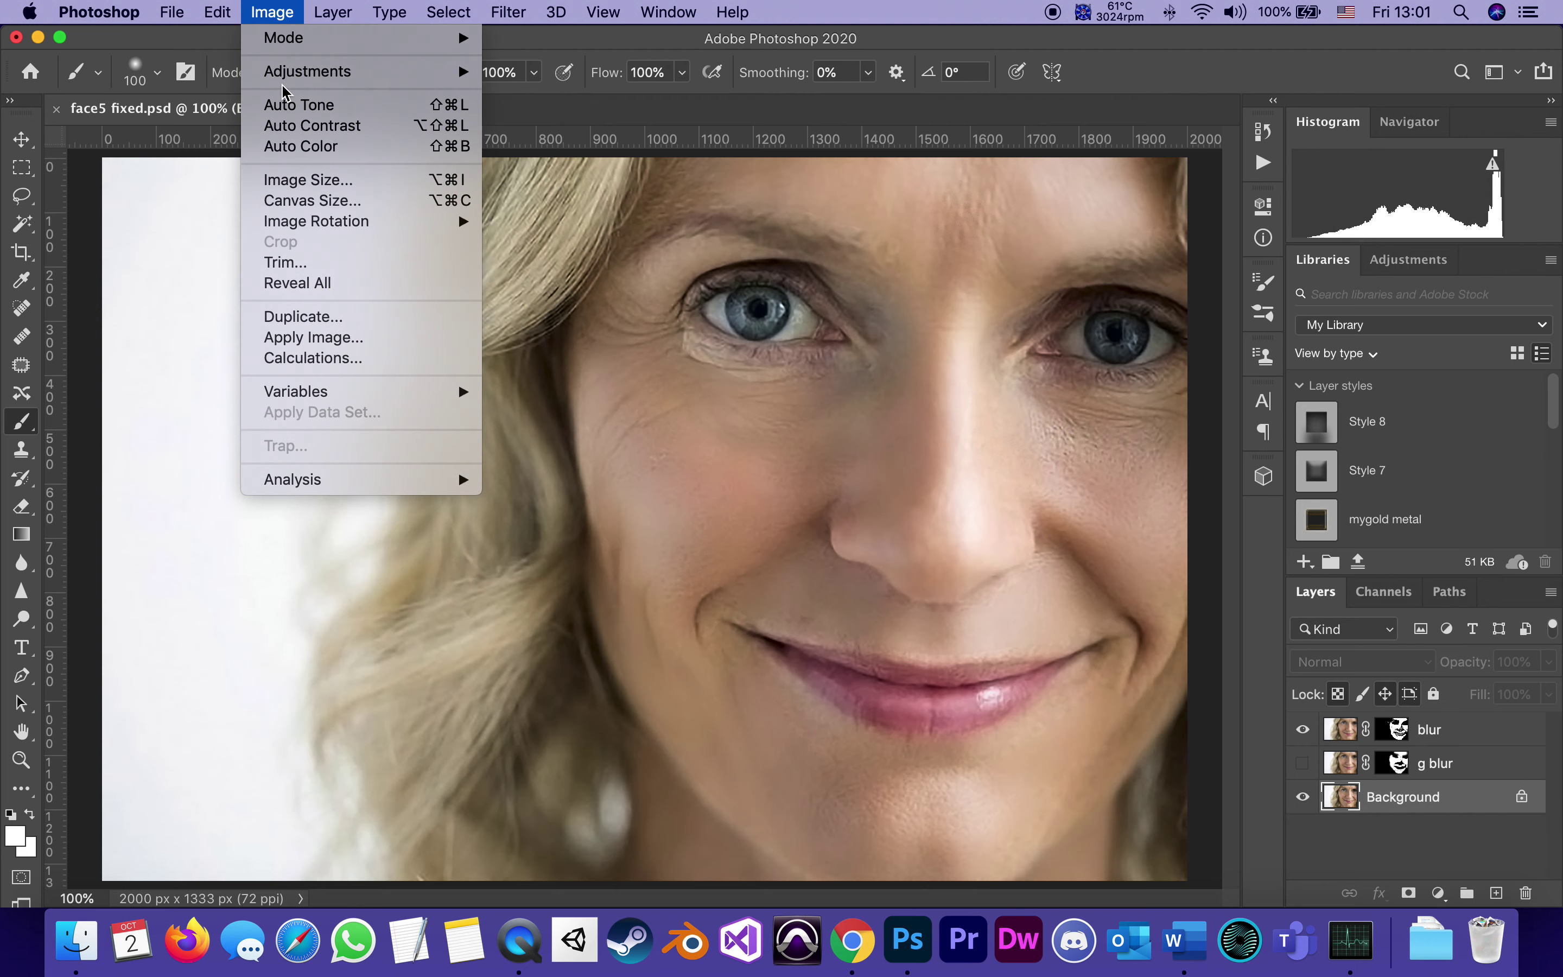
mouse_move(288, 72)
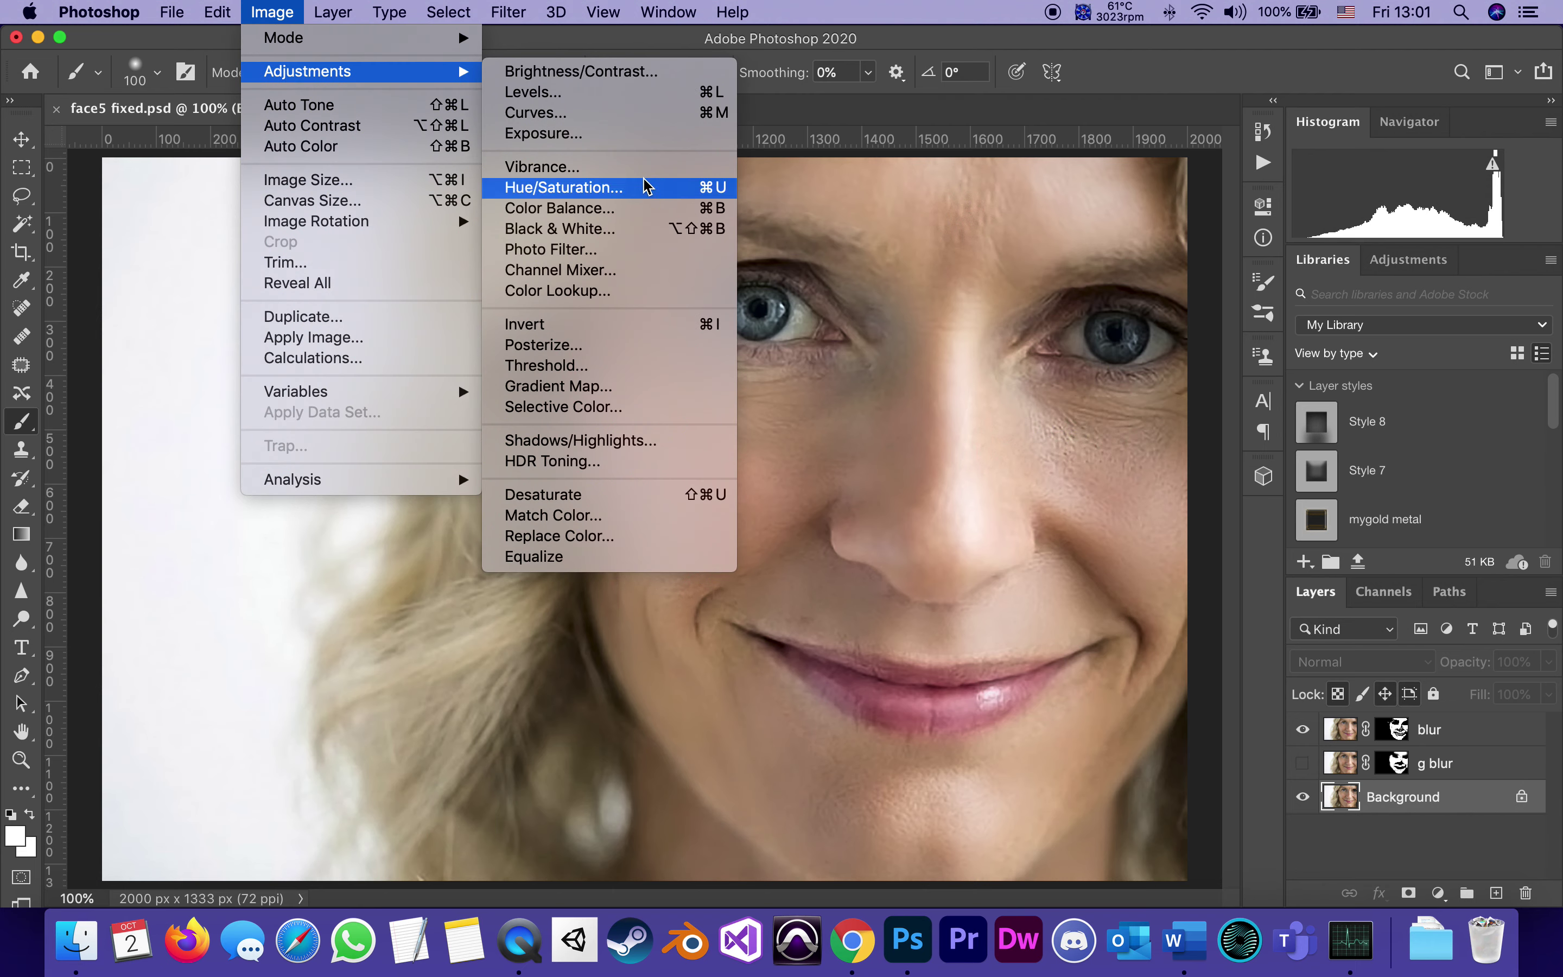
left_click(632, 92)
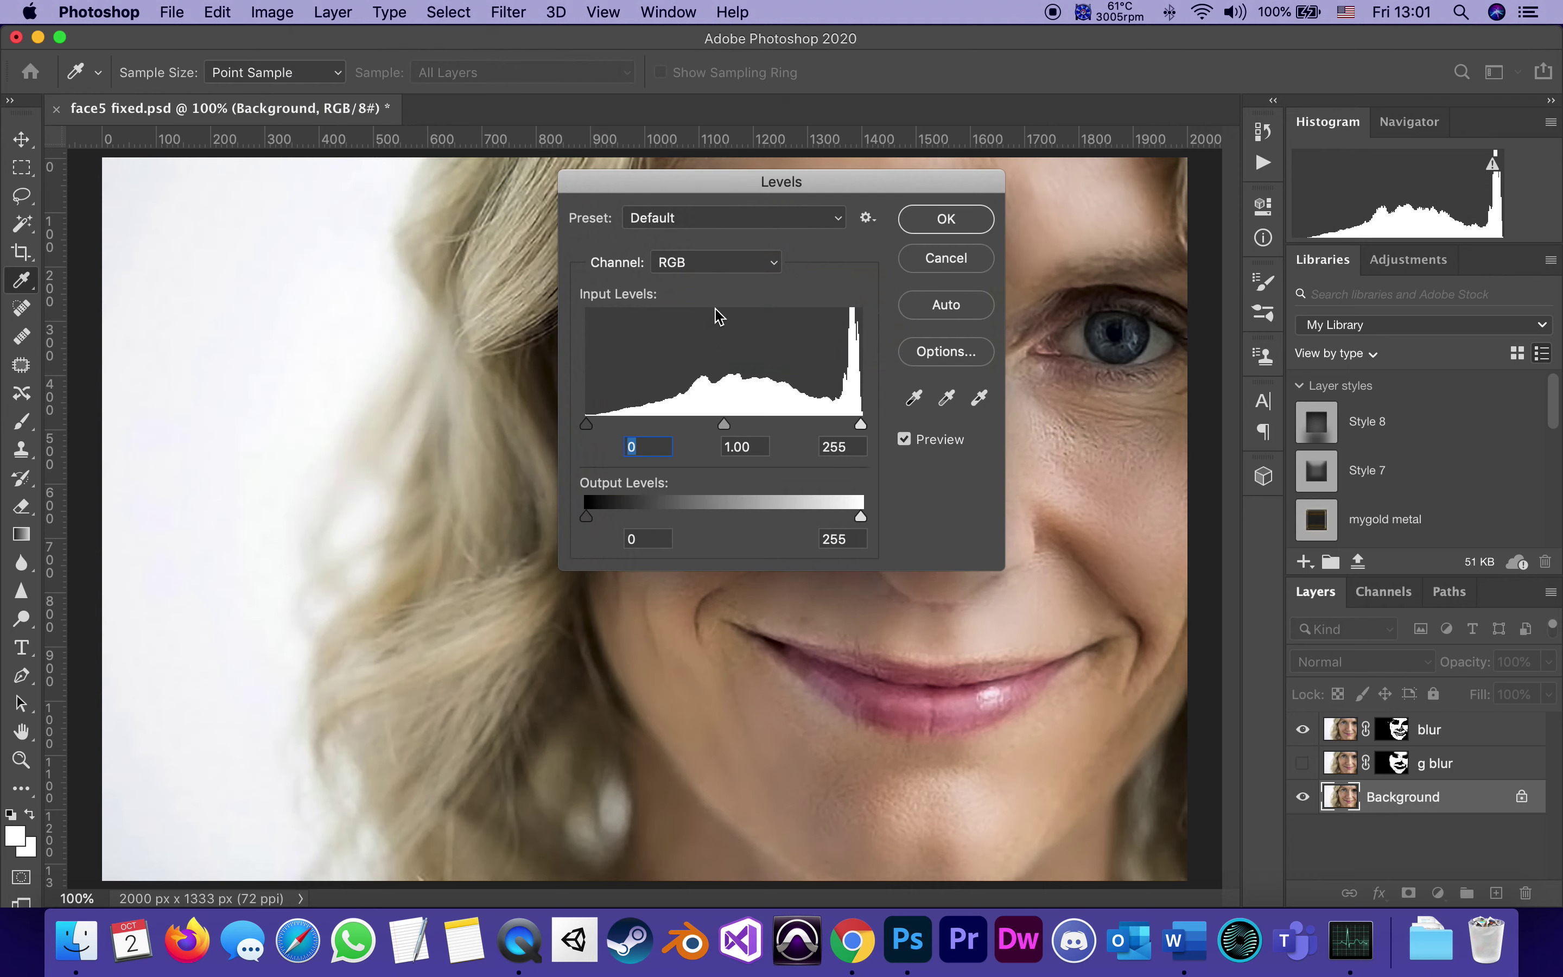
left_click_drag(722, 424, 782, 424)
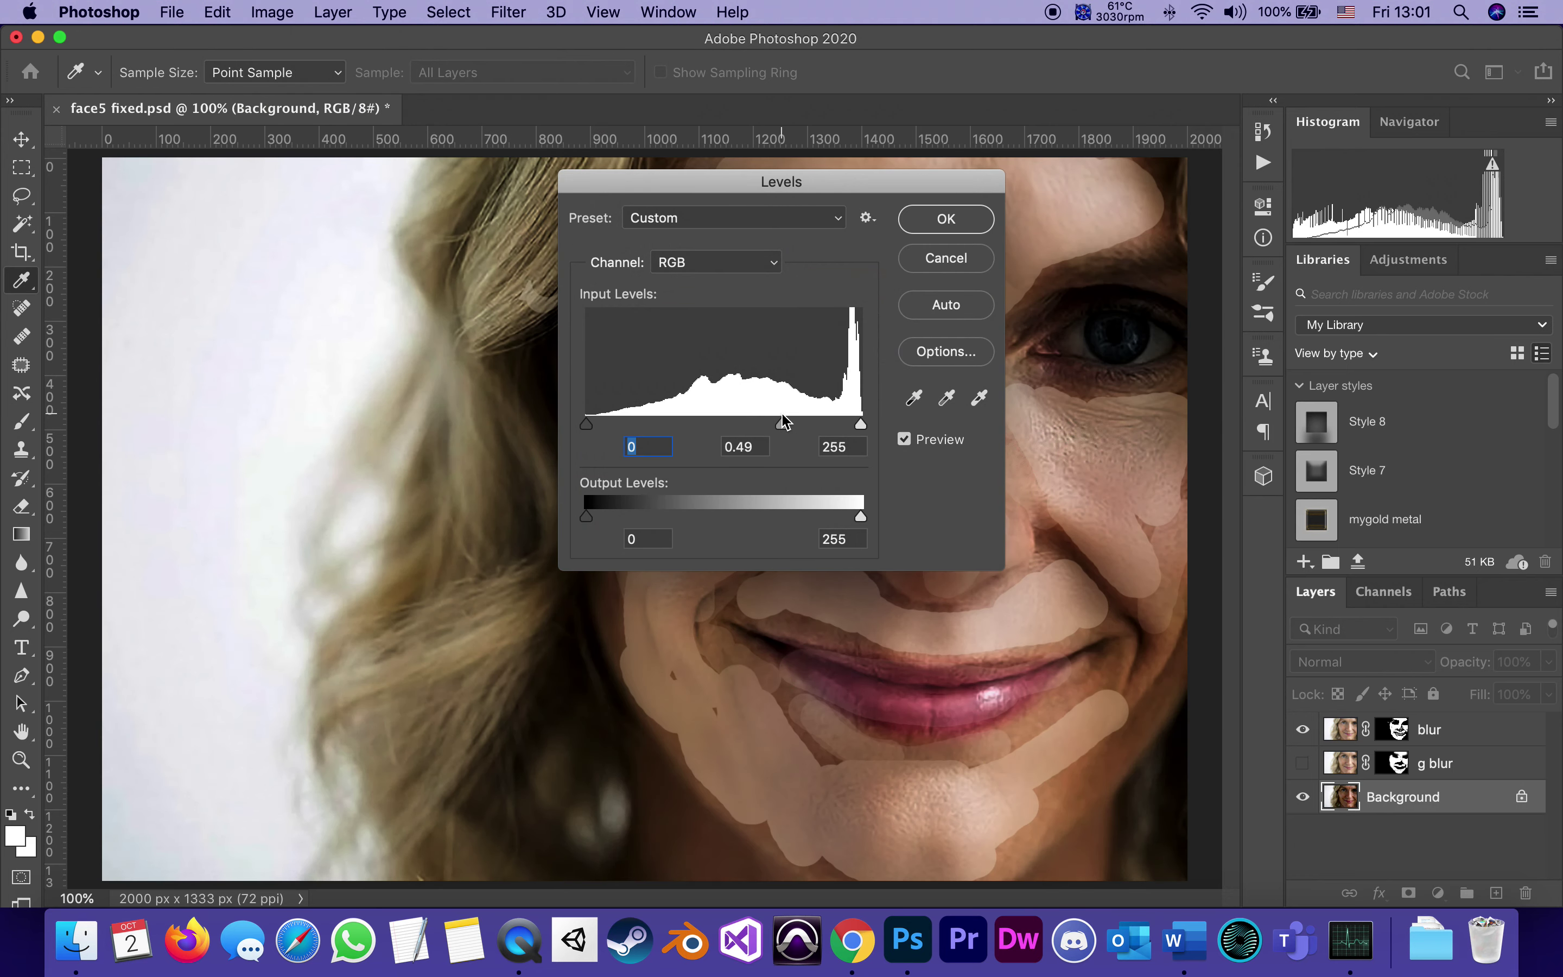
left_click(946, 258)
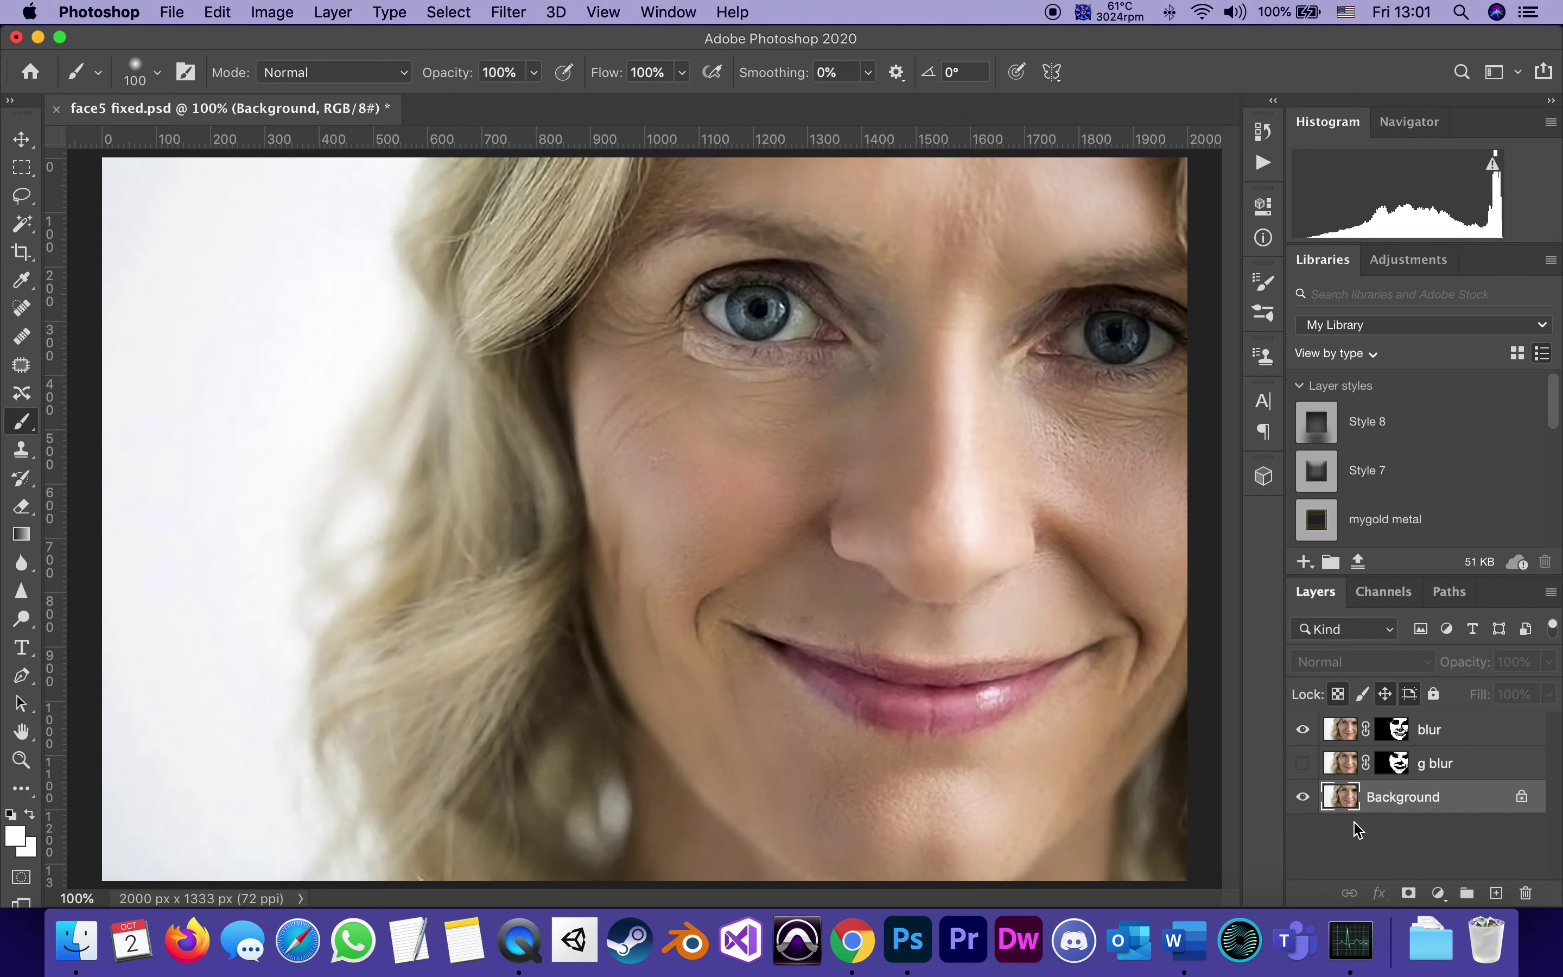
- Convert blur, g blur and Background into one blur smart object and apply the Camera Raw Filter
left_click(1486, 730, "shift")
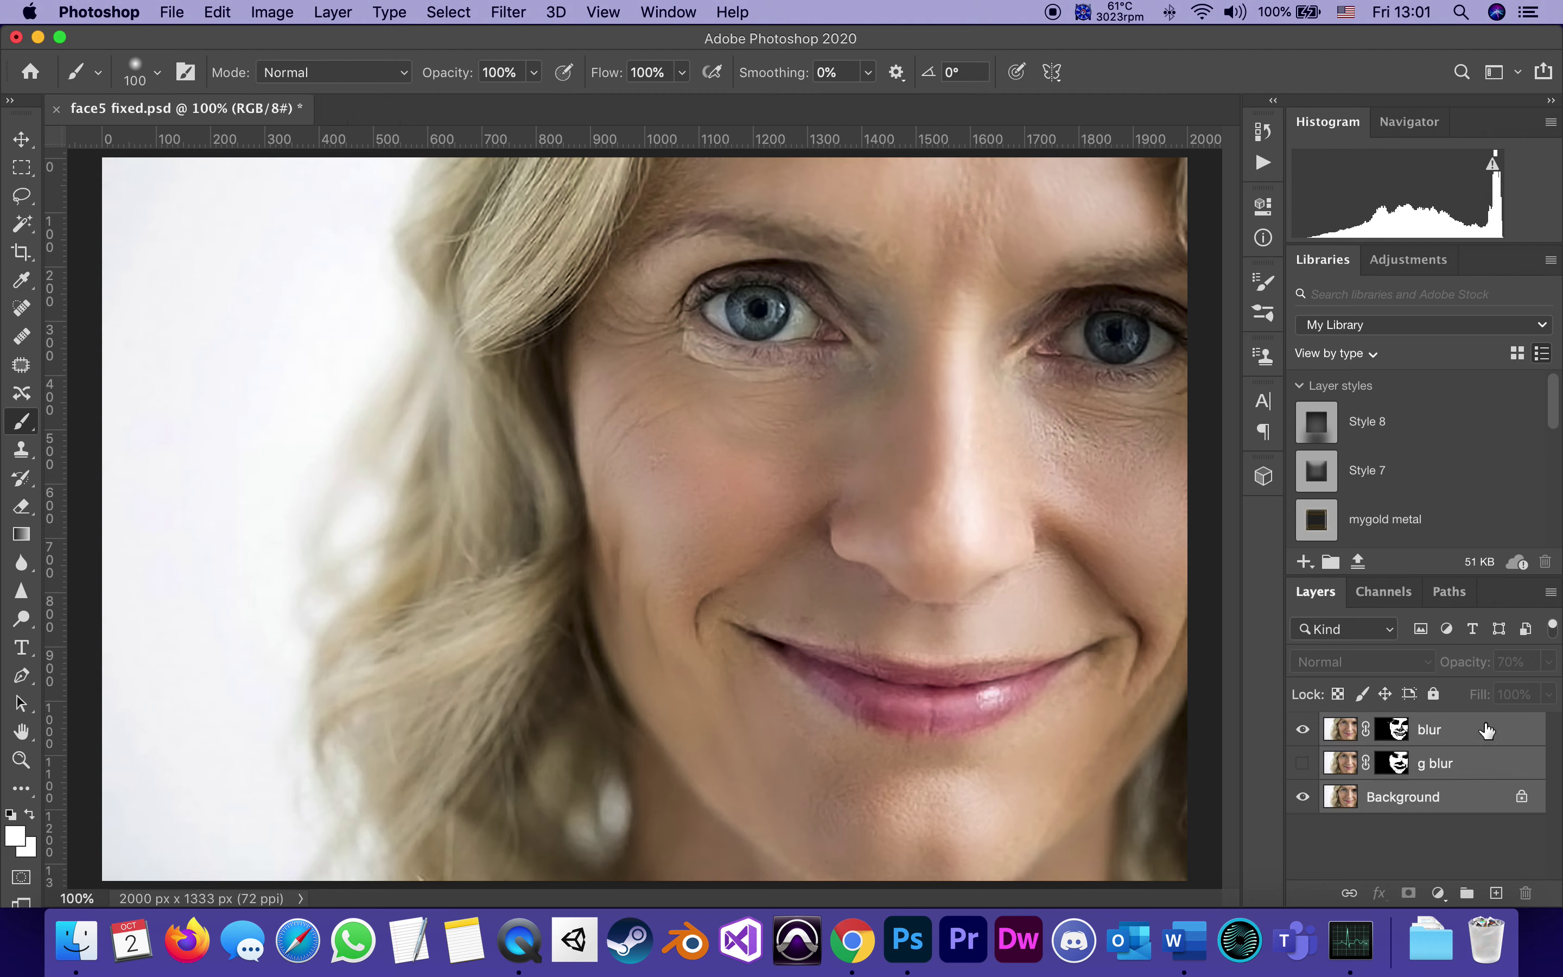
right_click(1486, 730)
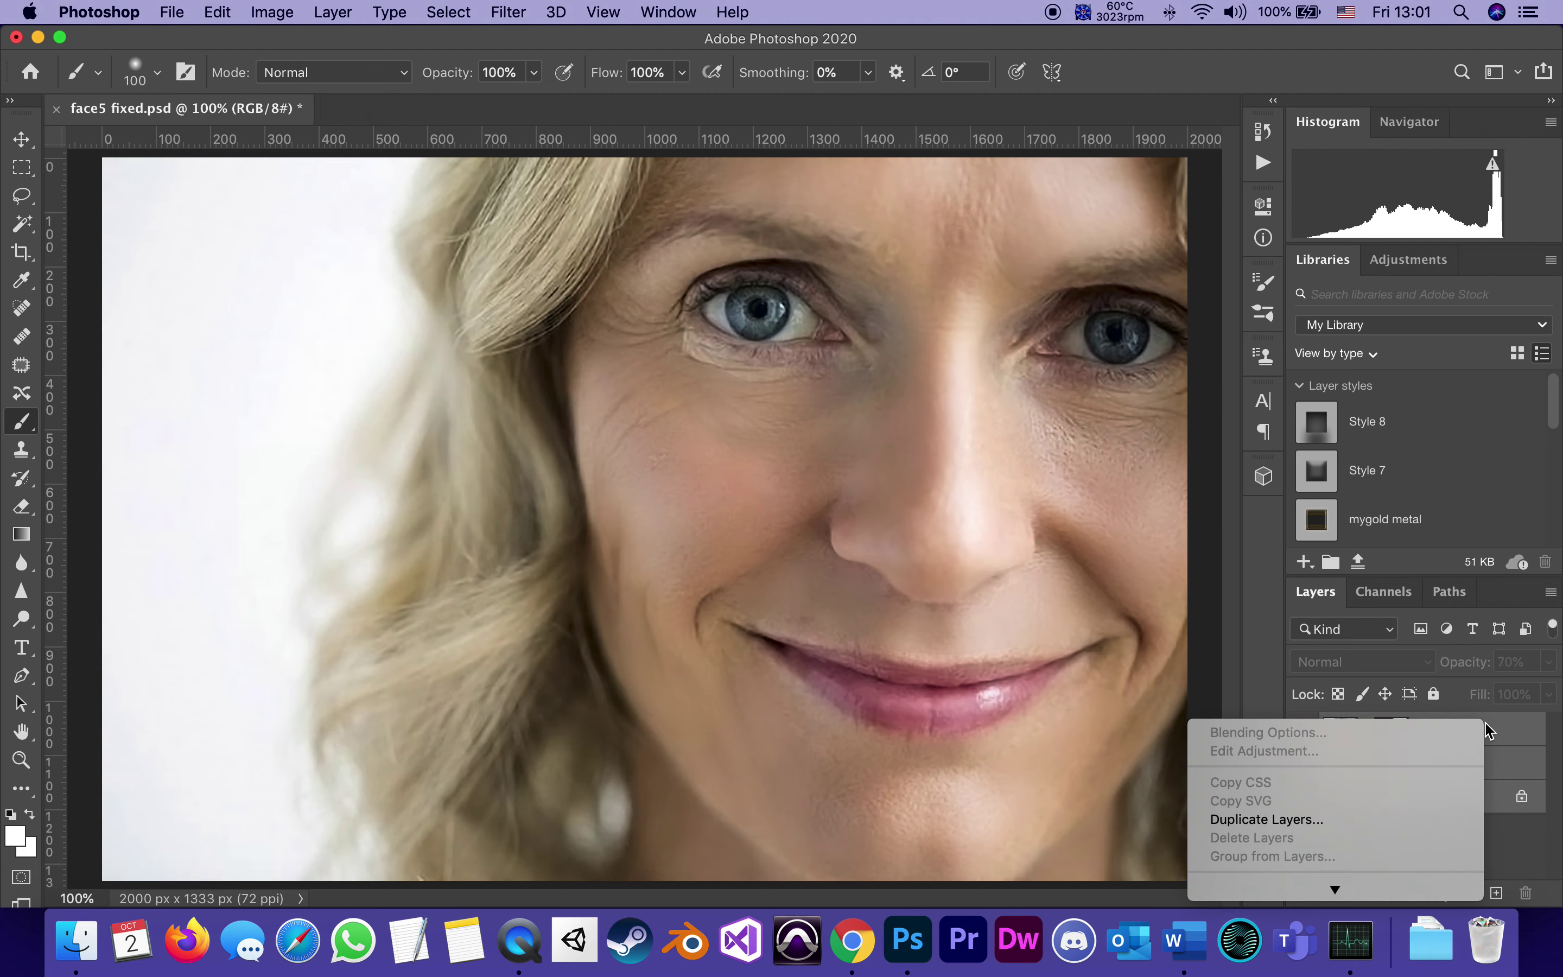
mouse_move(1396, 880)
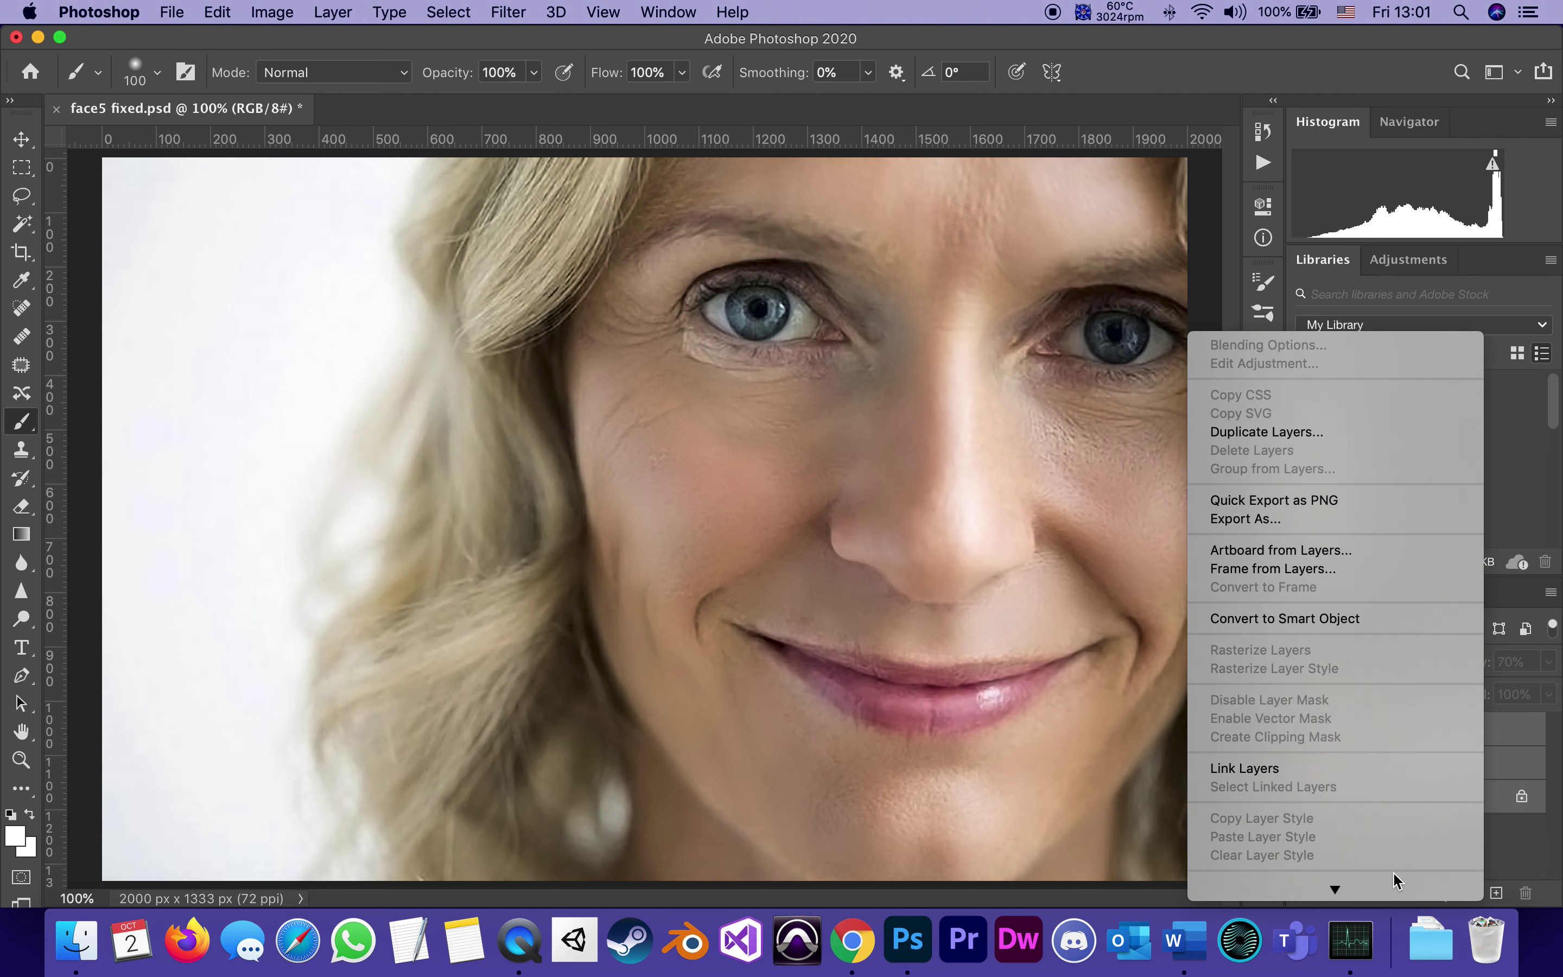
left_click(1337, 625)
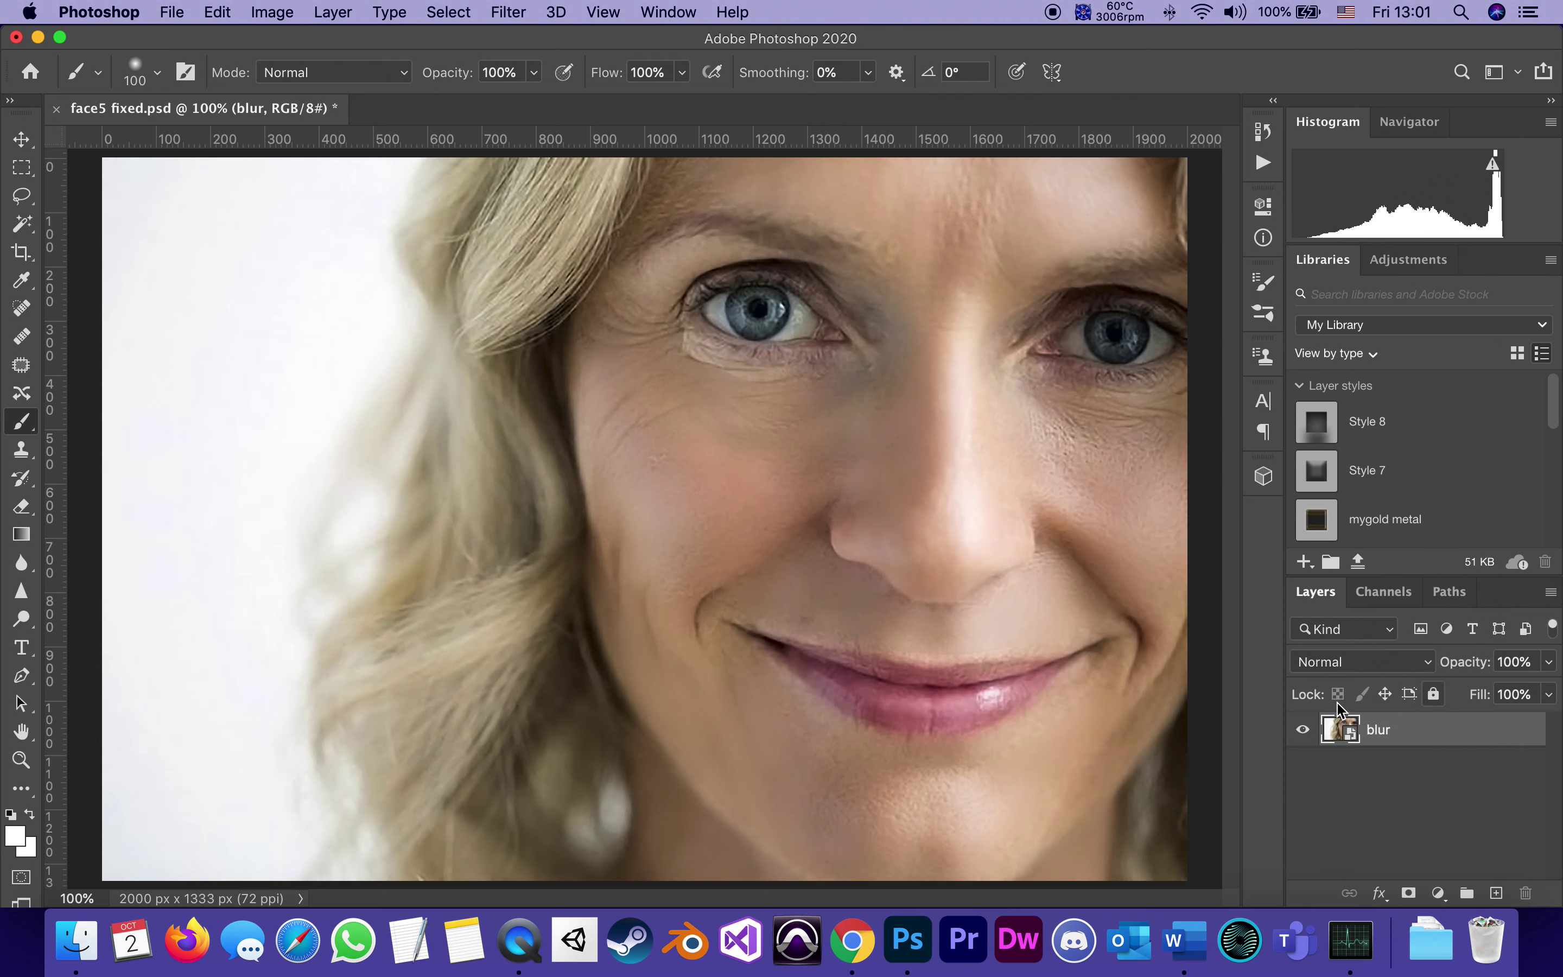
left_click(510, 11)
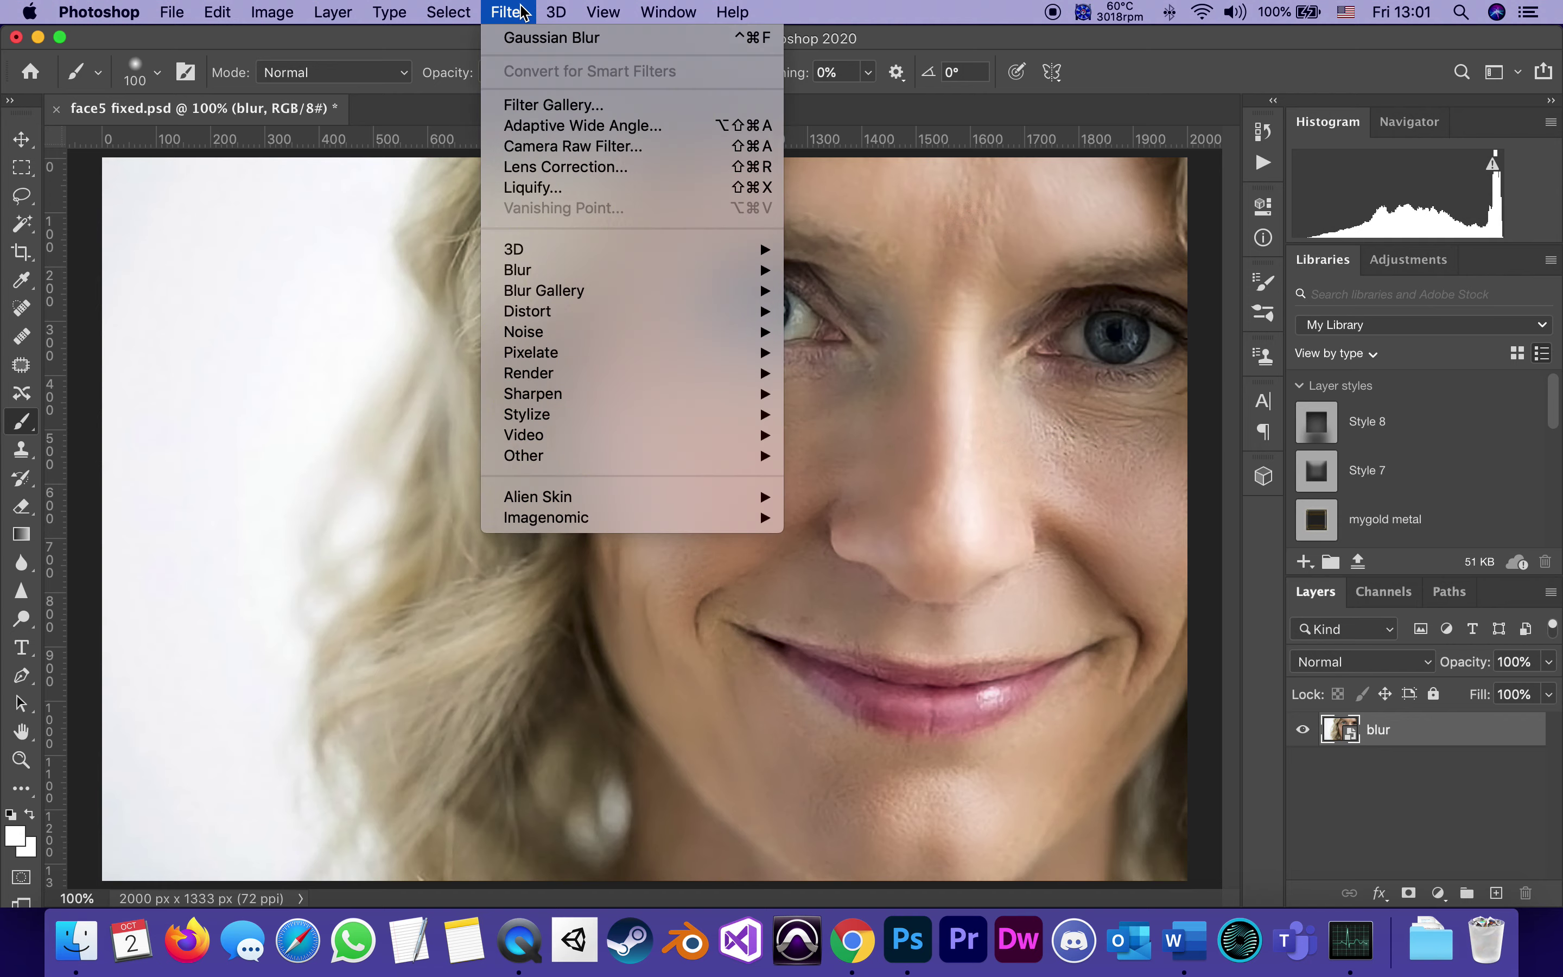
left_click(530, 146)
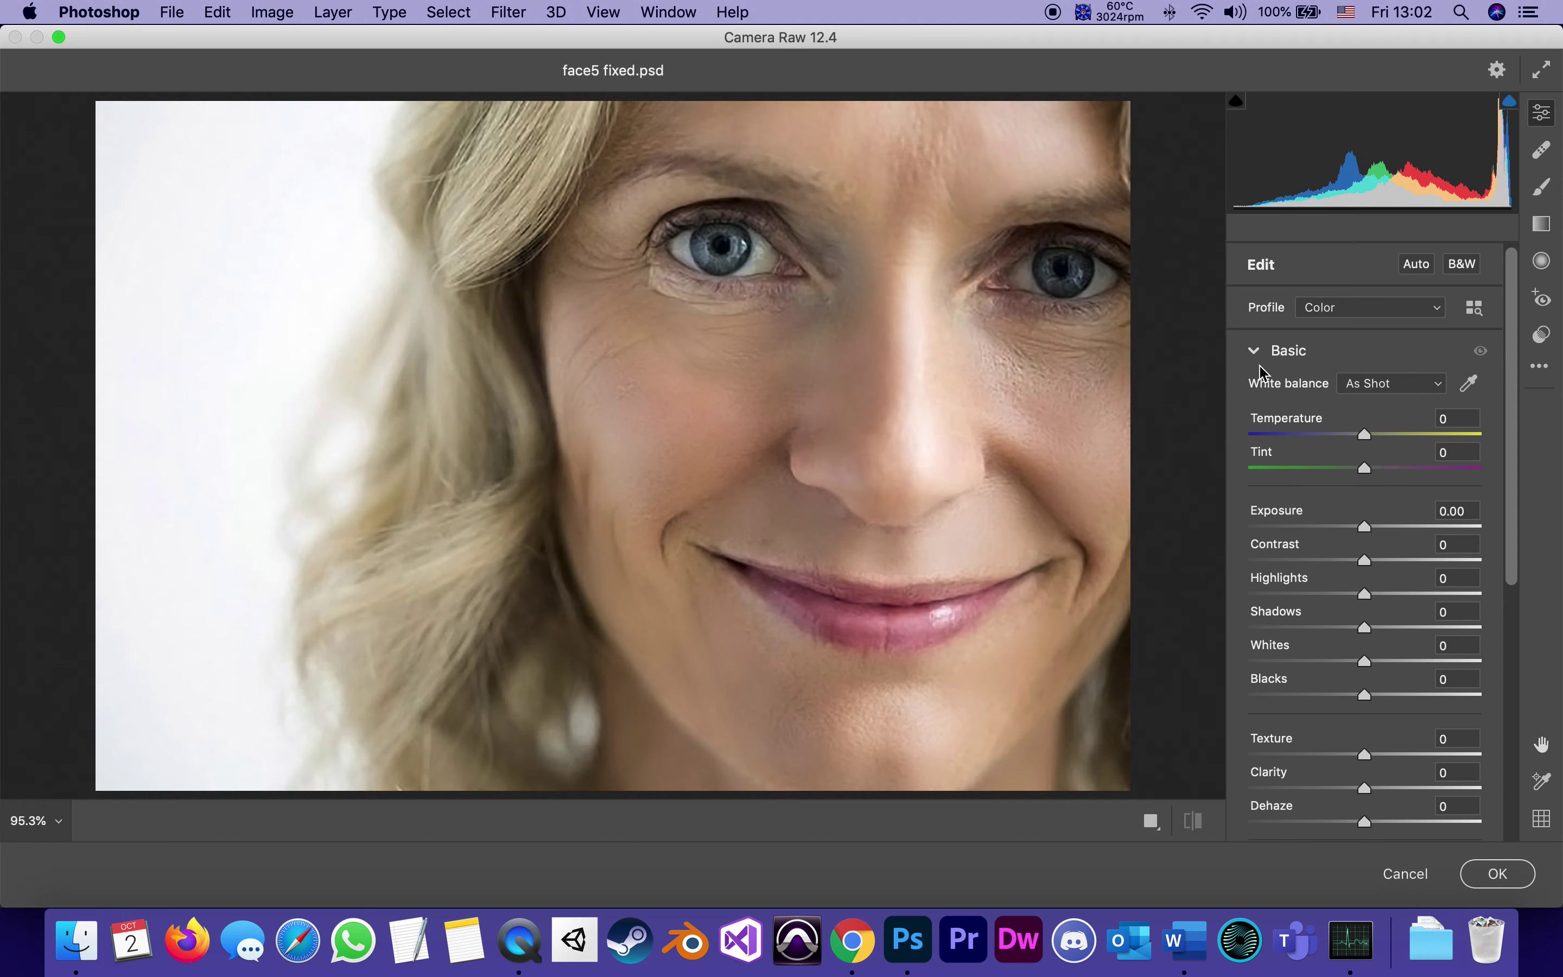
- In Camera Raw's Basic panel, set Texture to -24, Clarity to -4 and Contrast to +12
scroll(1516, 517, "down", 5)
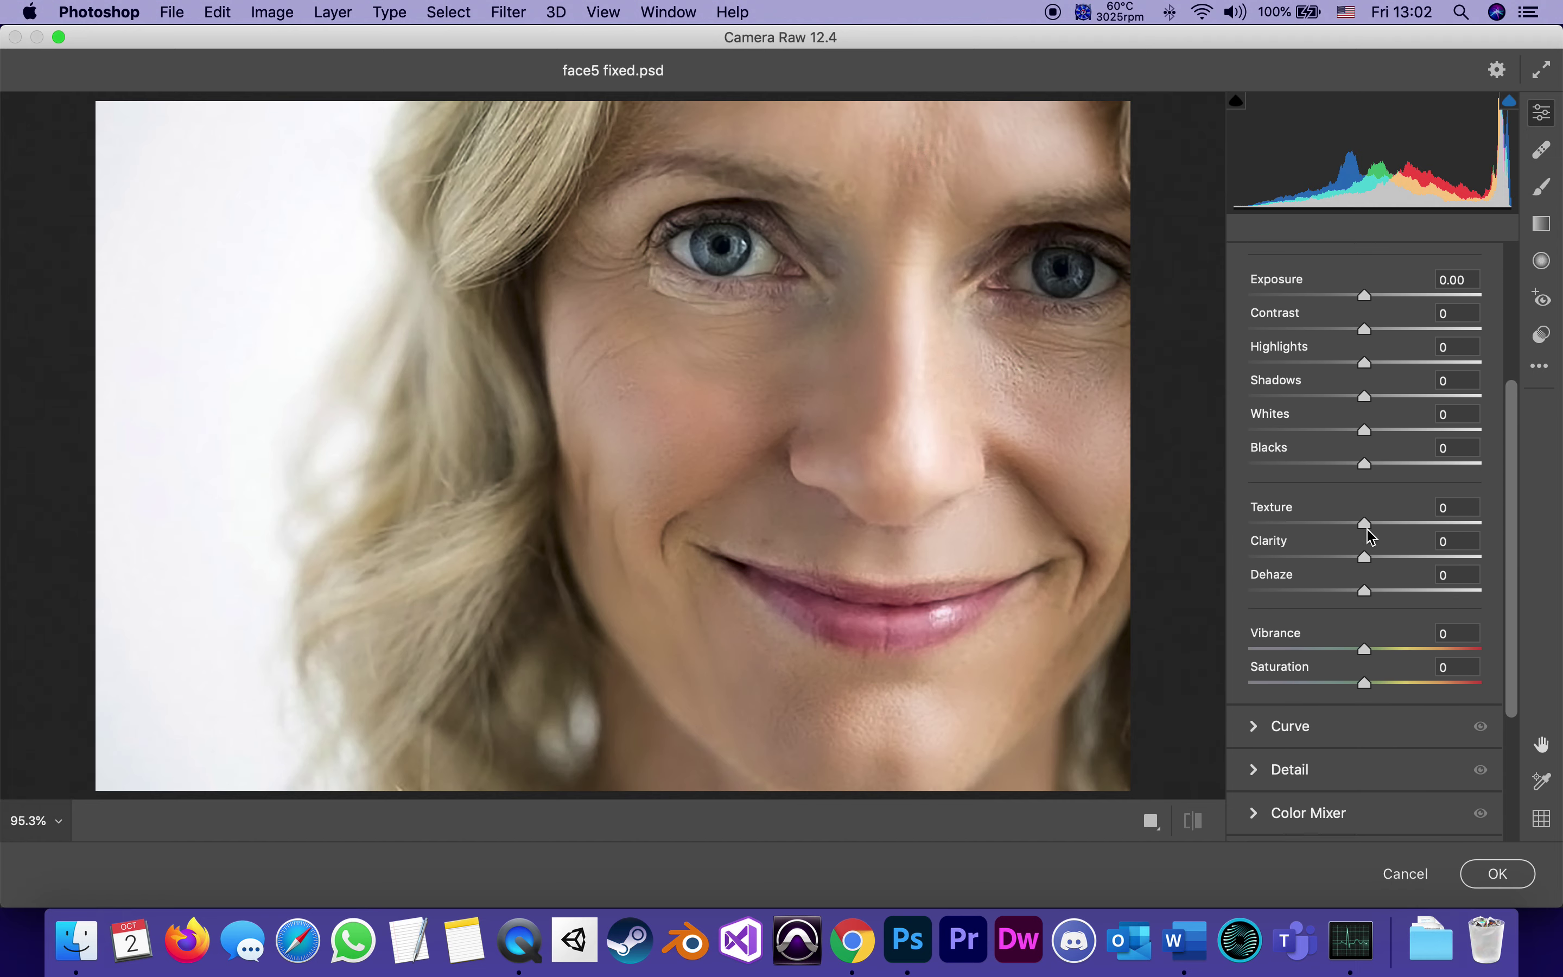
mouse_move(1365, 523)
left_mouse_down()
mouse_move(1325, 524)
mouse_move(1452, 521)
mouse_move(1311, 525)
mouse_move(1391, 530)
mouse_move(1339, 538)
left_mouse_up()
left_click_drag(1365, 557, 1060, 566)
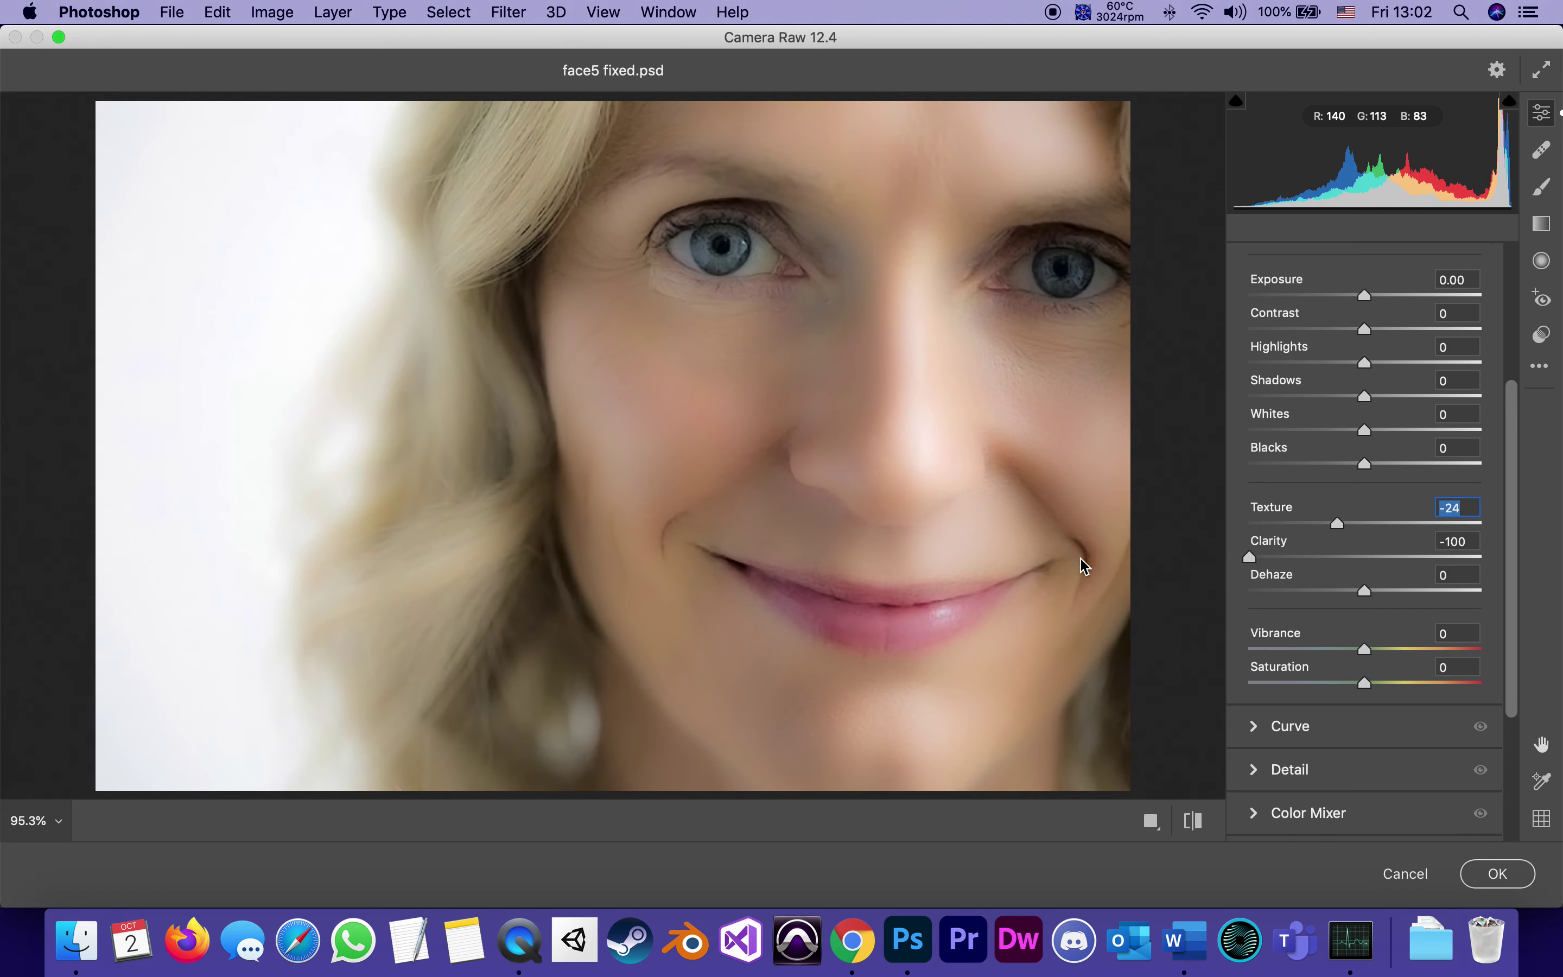
left_click_drag(1250, 557, 1480, 557)
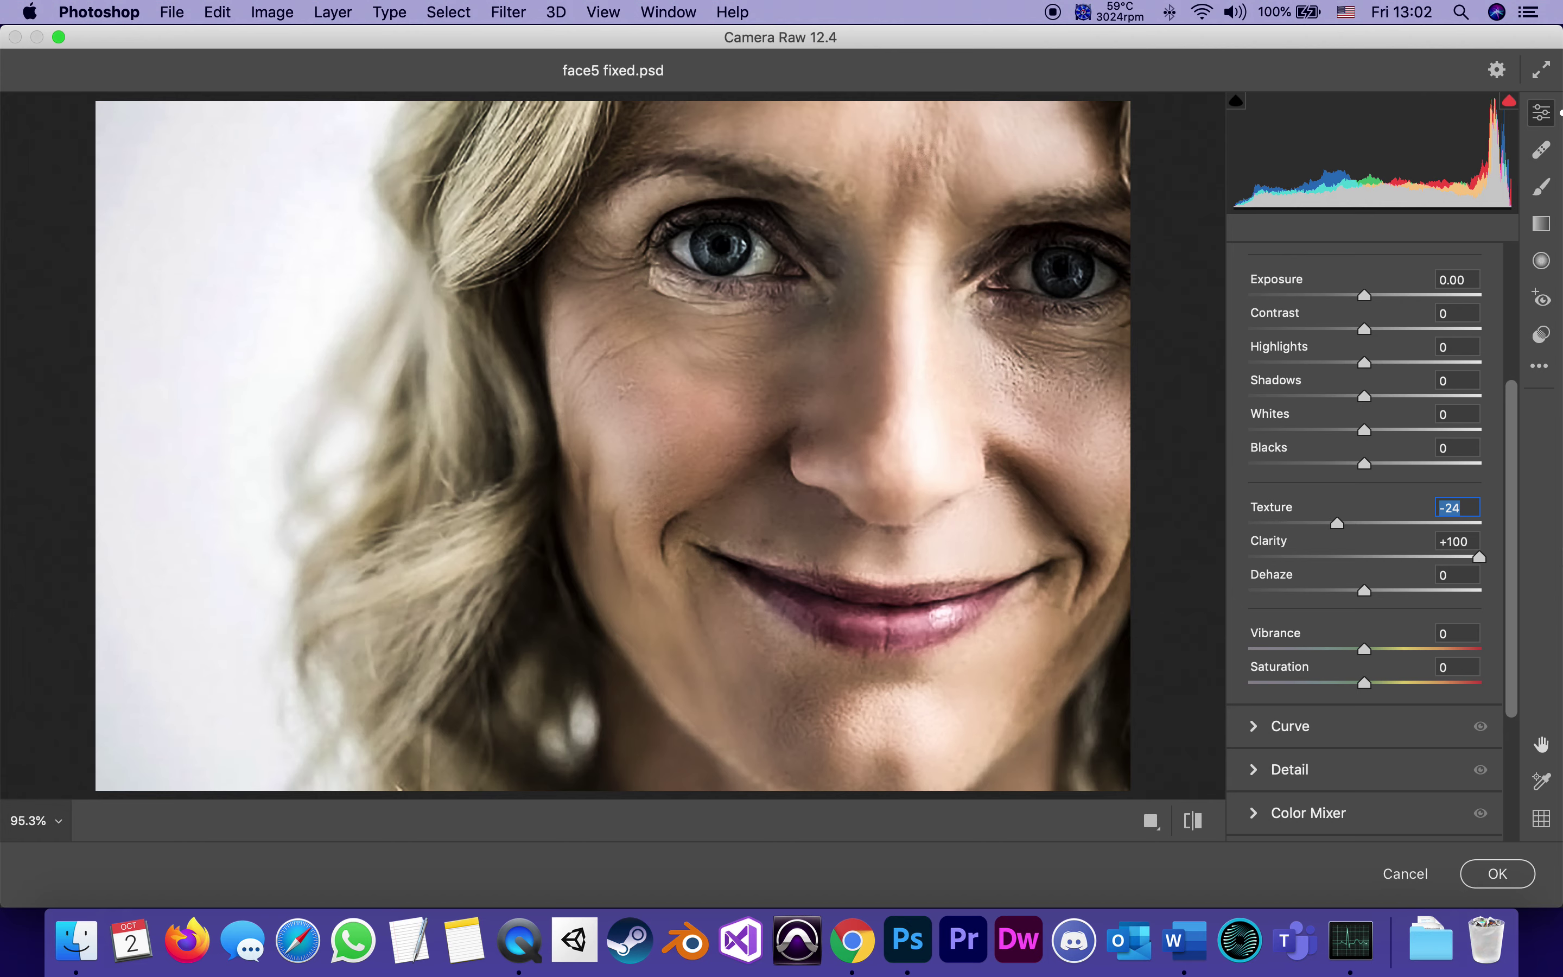
left_click_drag(1479, 557, 1364, 568)
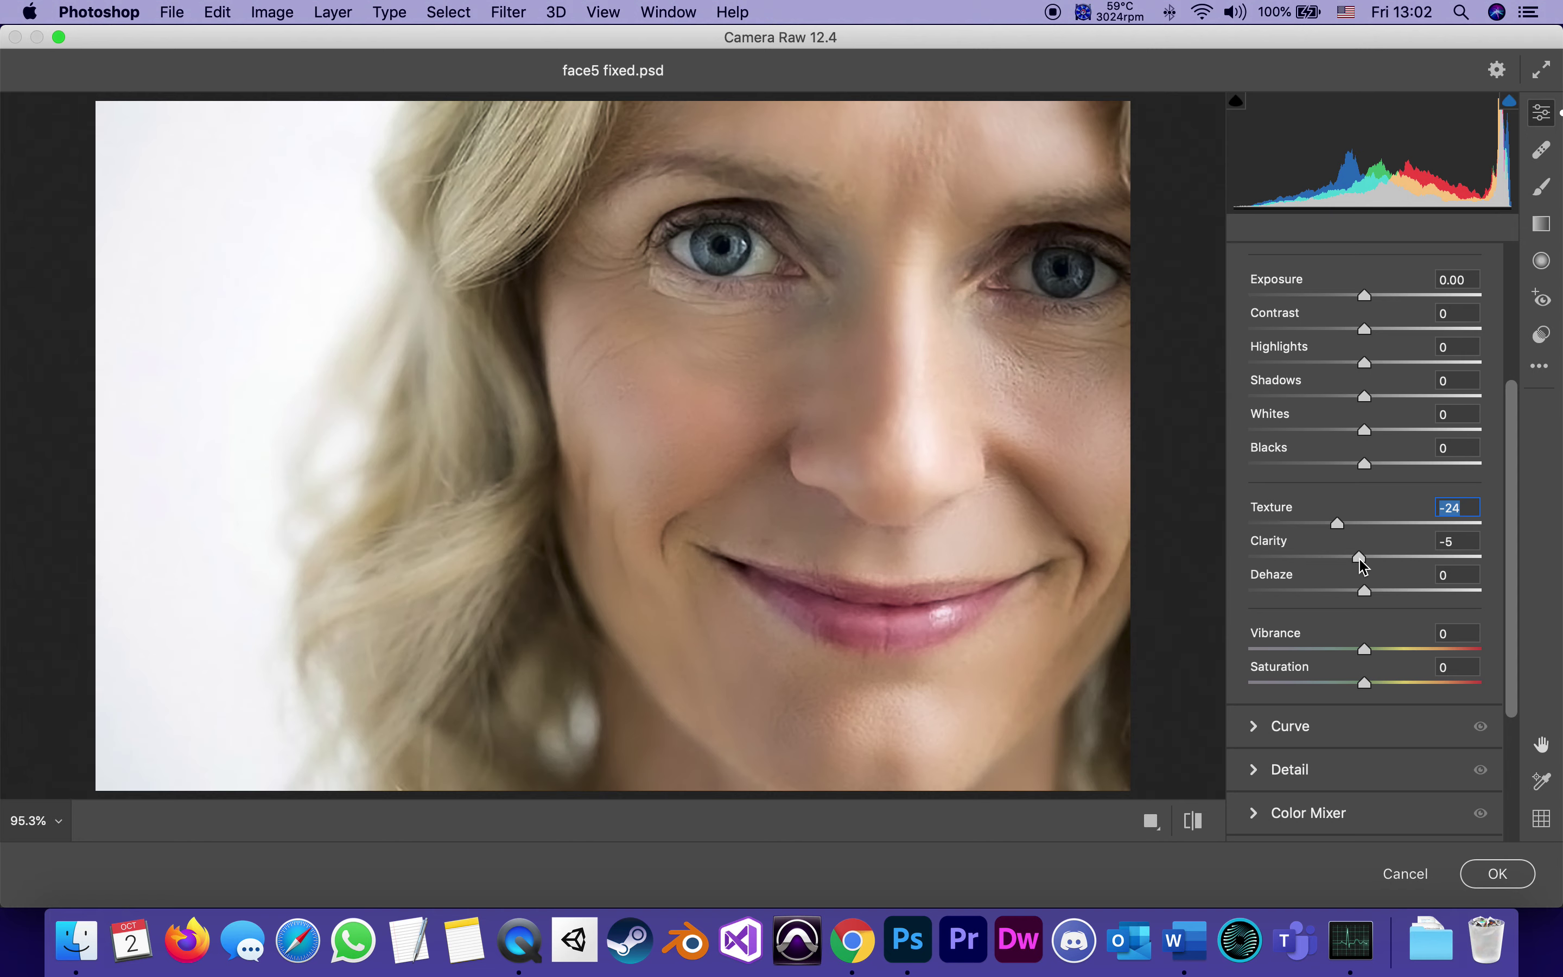
left_click_drag(1365, 567, 1366, 568)
left_click_drag(1369, 336, 1383, 335)
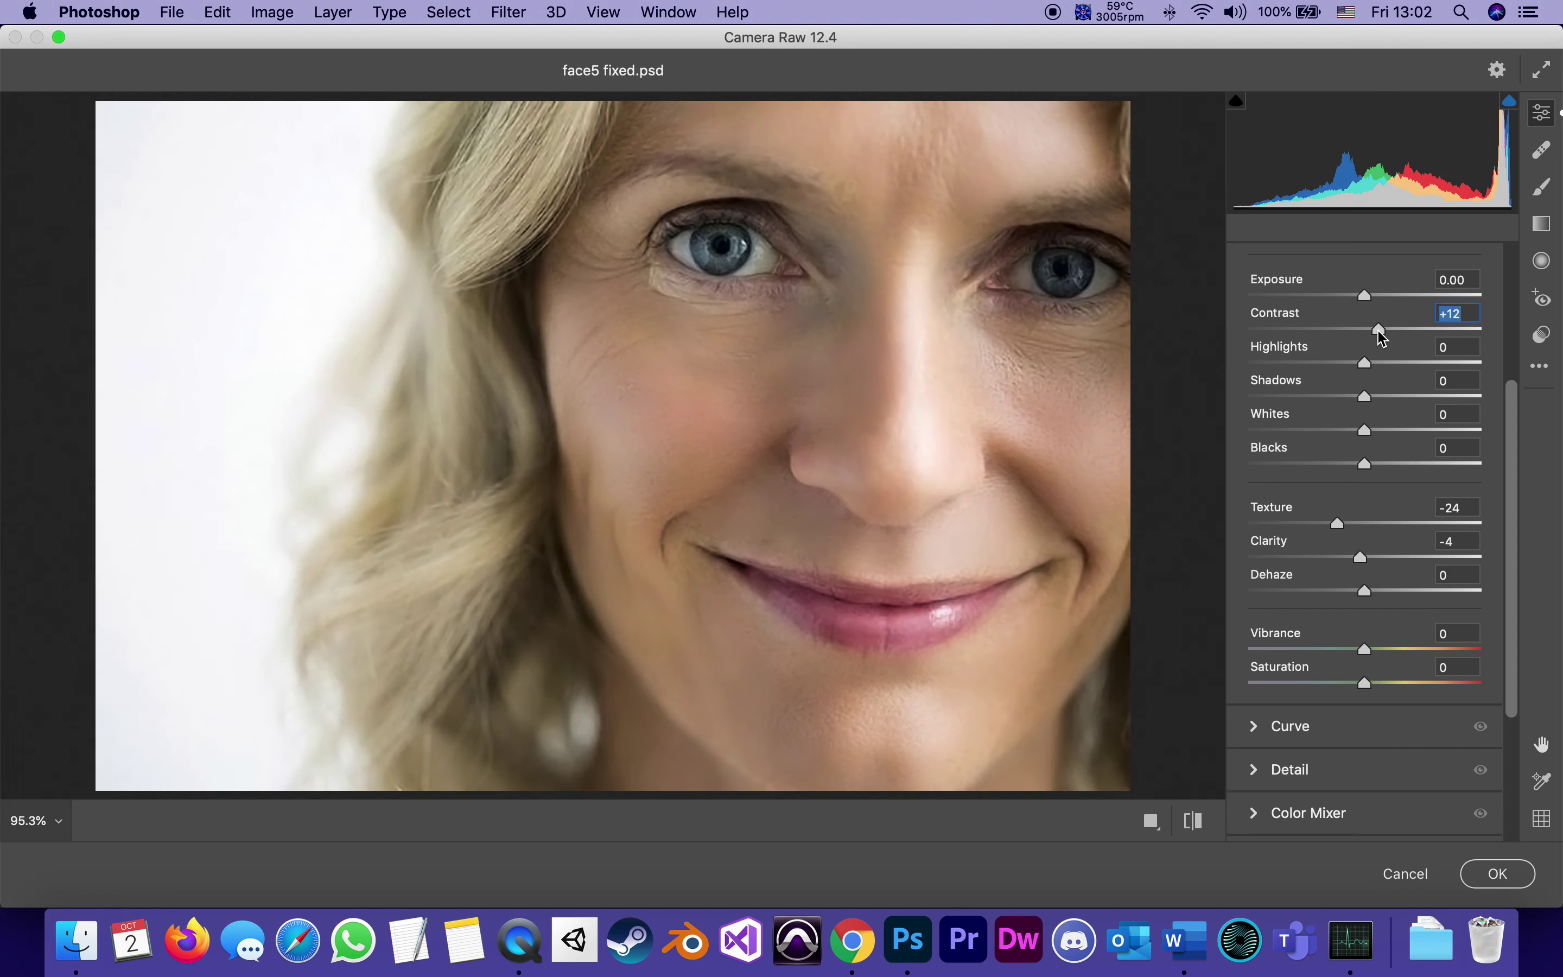
left_click_drag(1513, 421, 1510, 558)
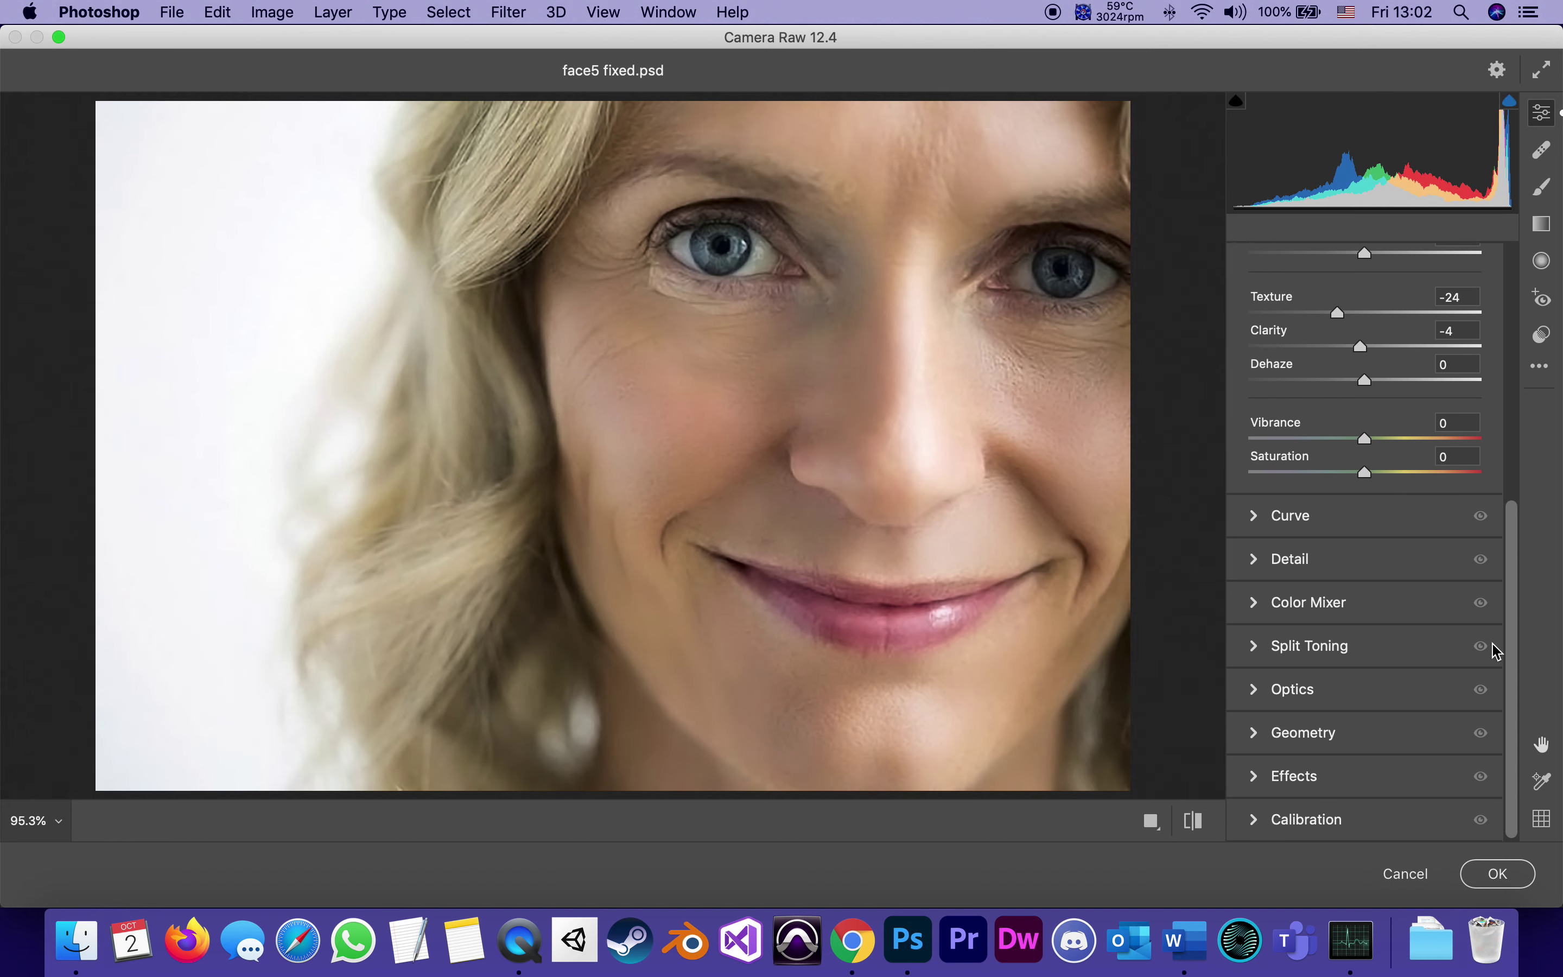
left_click(1257, 560)
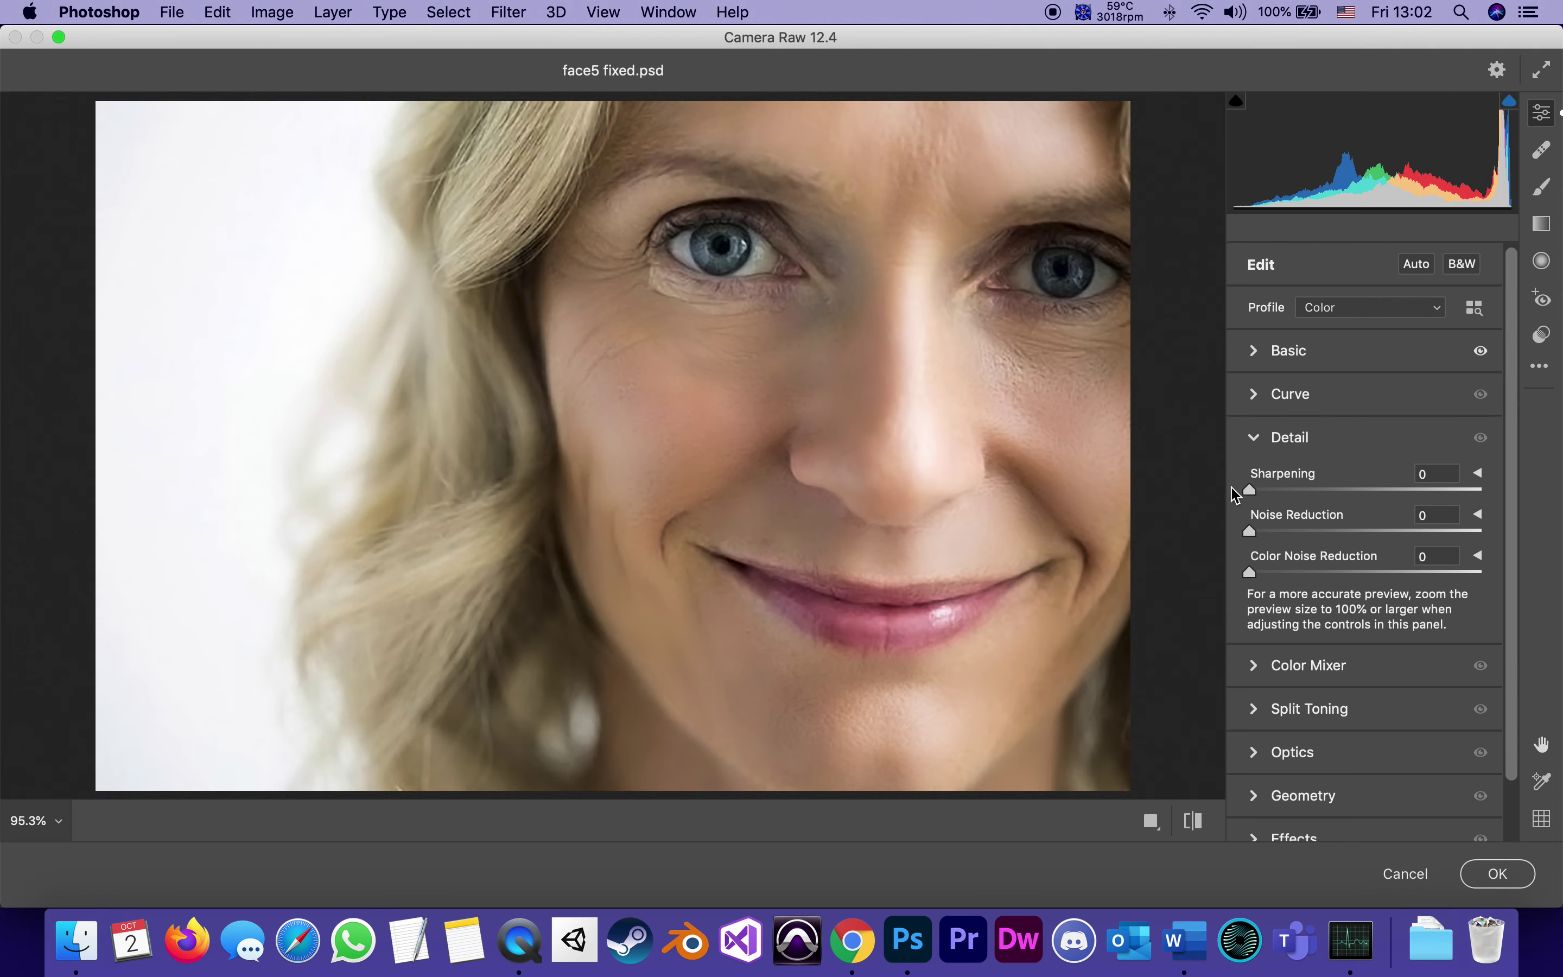
- Set Sharpening to 33 and Noise Reduction to 18, then apply the Camera Raw filter
left_click_drag(1256, 494, 1310, 498)
left_click_drag(1251, 532, 1549, 525)
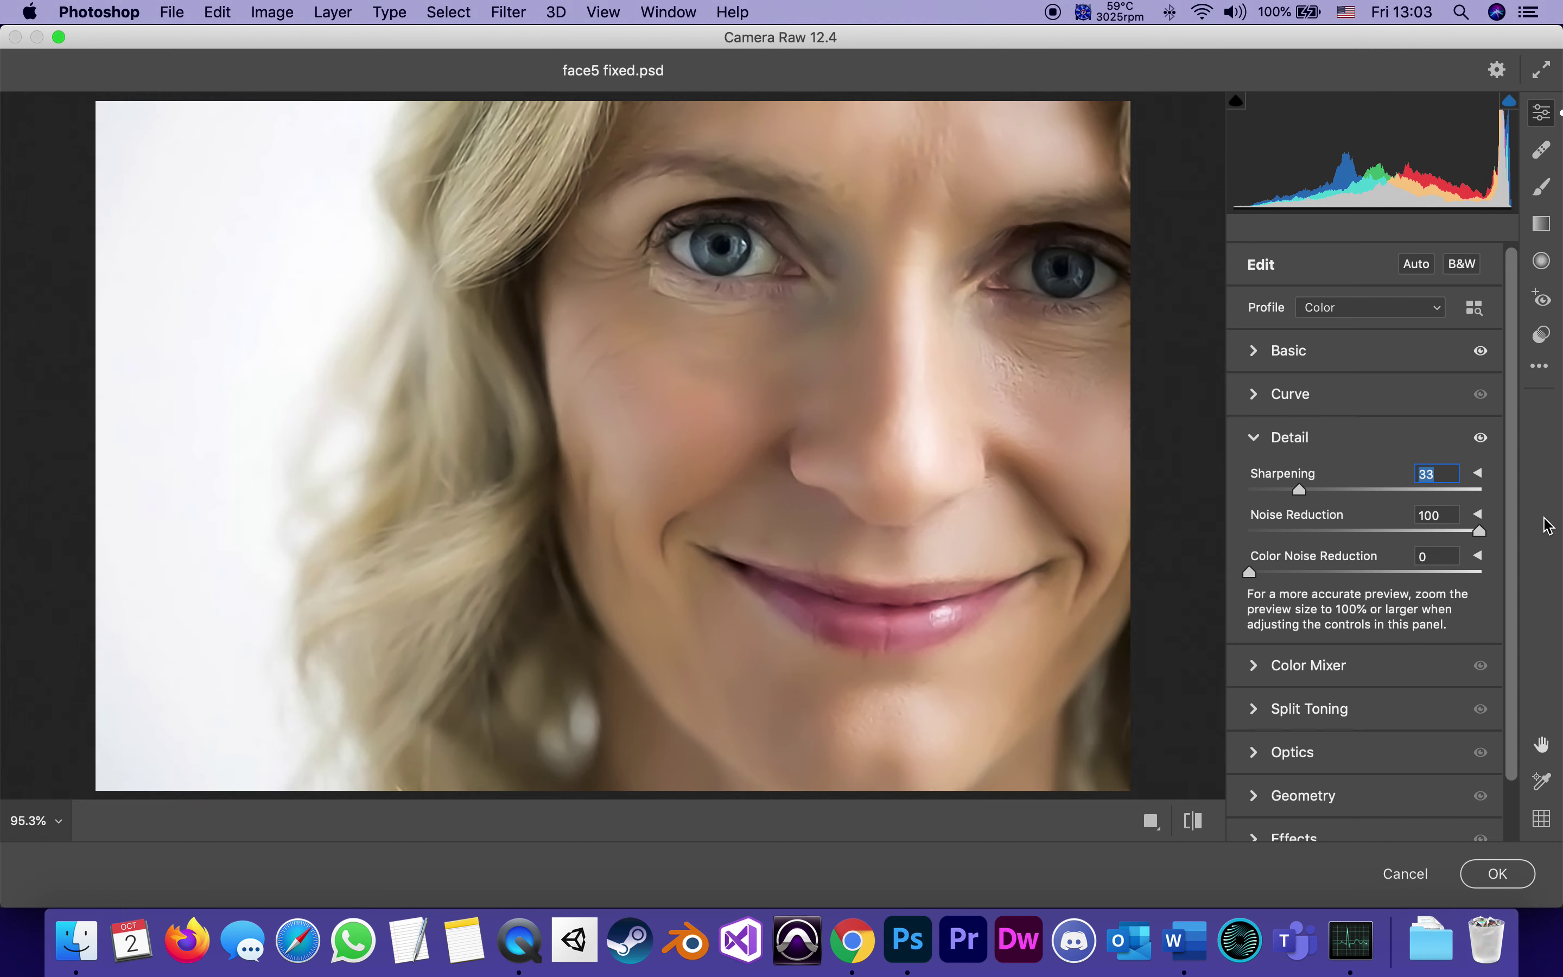
left_click_drag(1549, 525, 1292, 525)
left_click_drag(1289, 532, 1290, 532)
left_click(1511, 873)
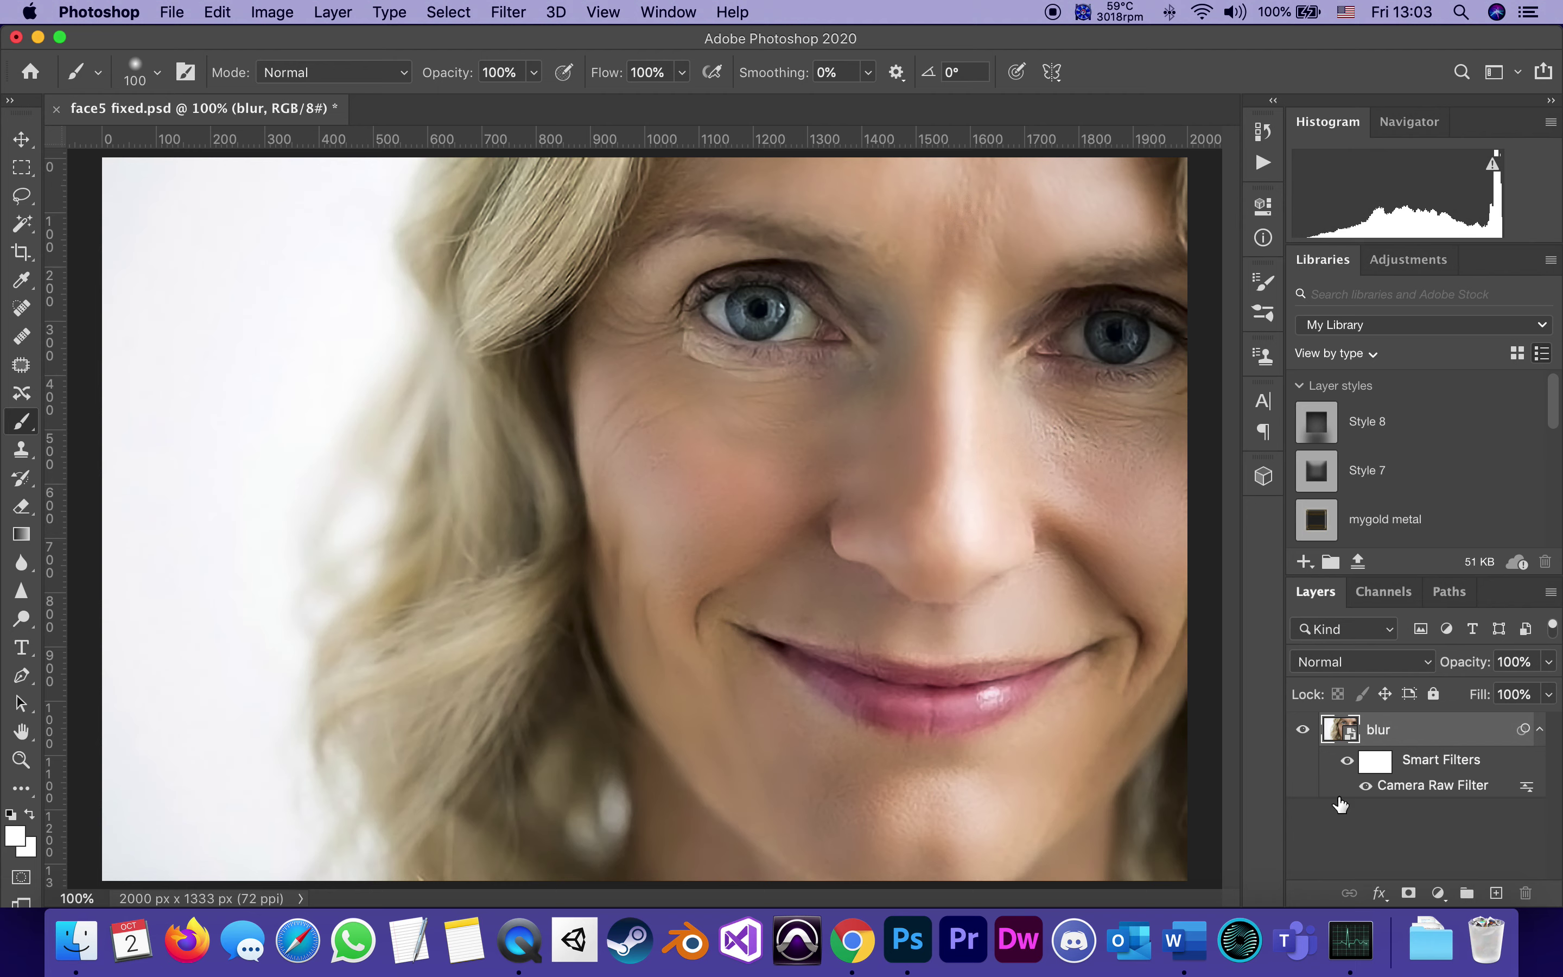
left_click(1366, 787)
left_click(1366, 787)
left_click(1366, 787)
left_click(1366, 788)
left_click(1366, 787)
left_click(1366, 788)
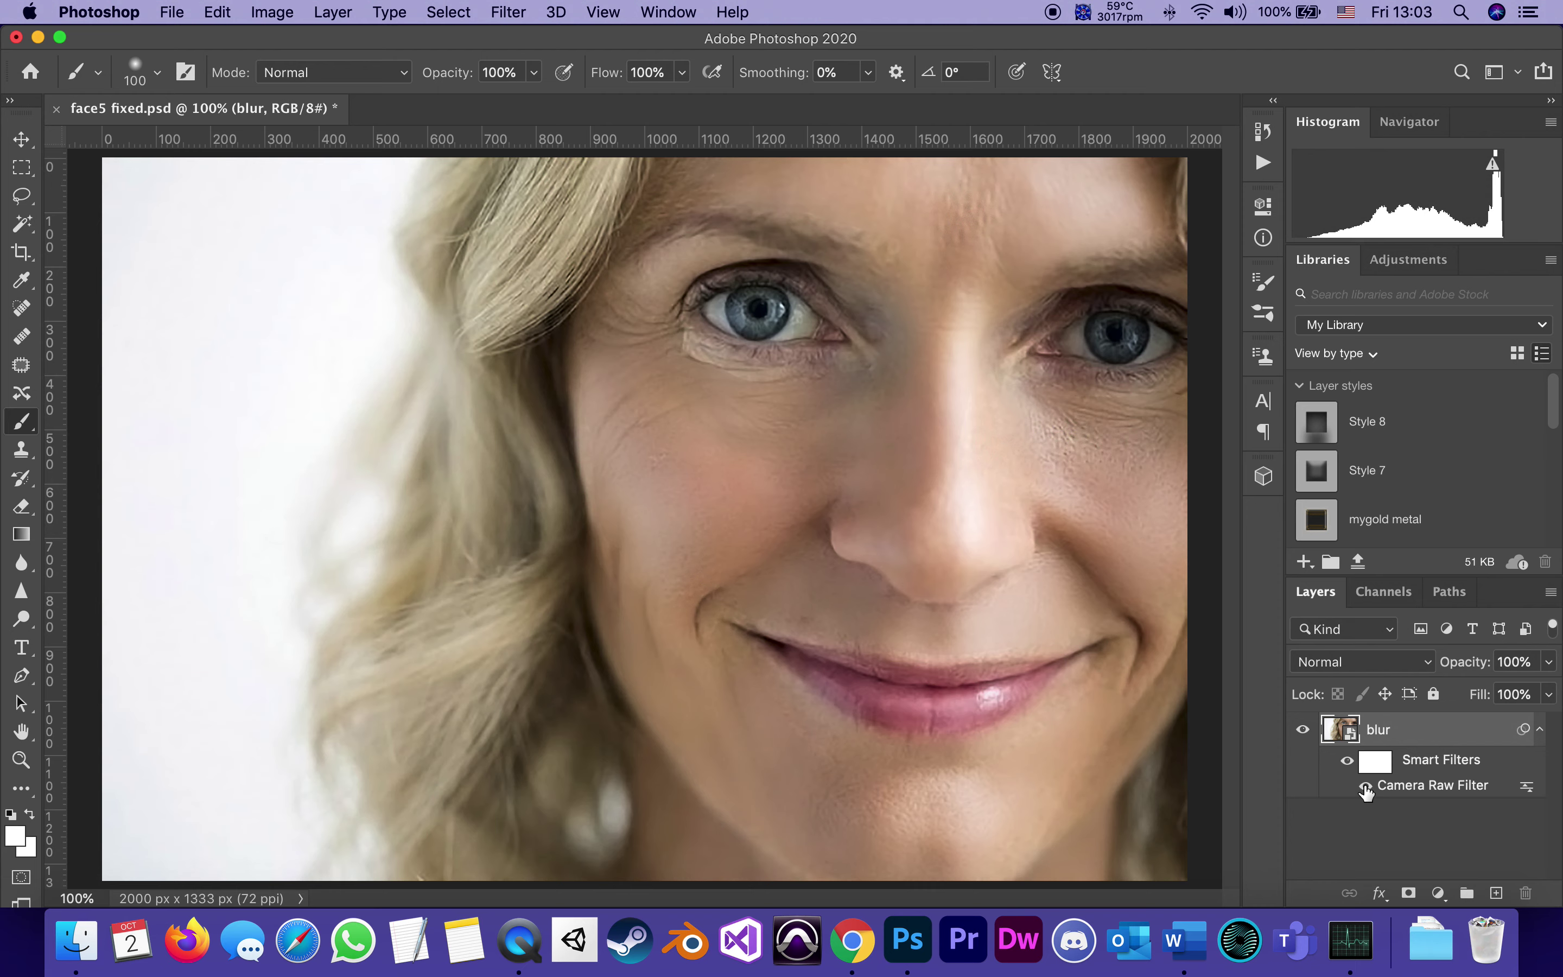